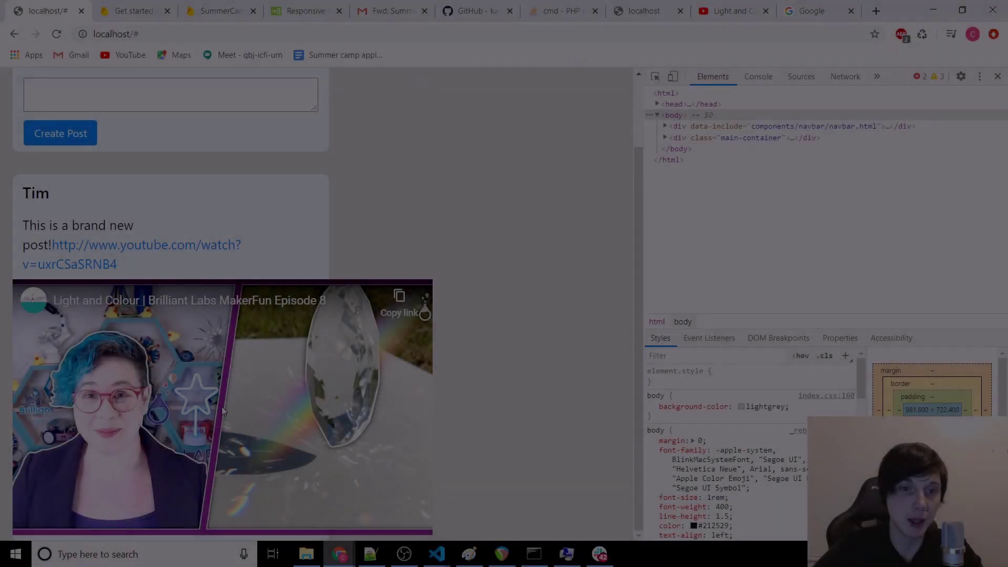
Briefly play, then pause, the embedded Light and Colour video in the Chrome feed.
{"action": "left_click", "coordinate": [221, 407]}
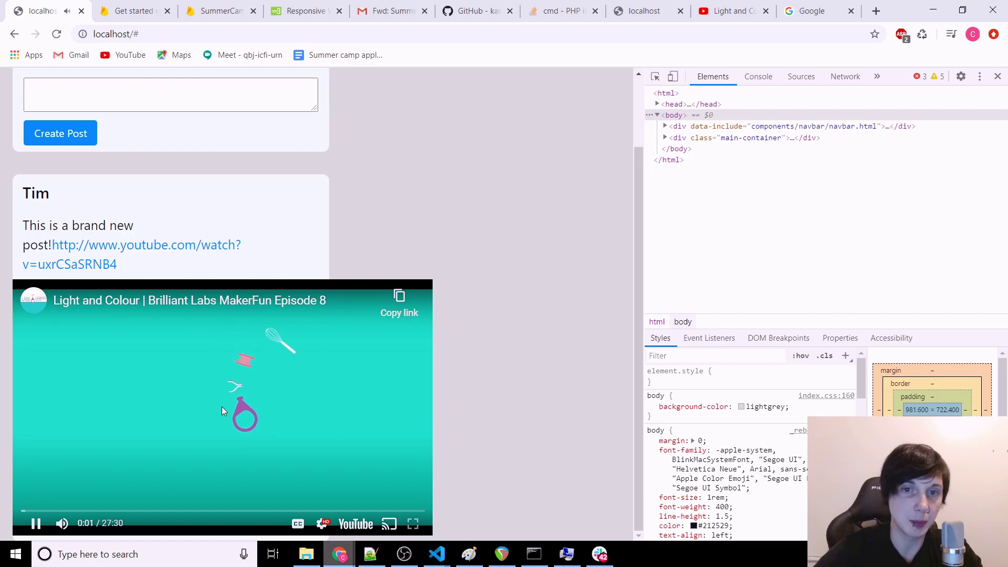
{"action": "left_click", "coordinate": [222, 407]}
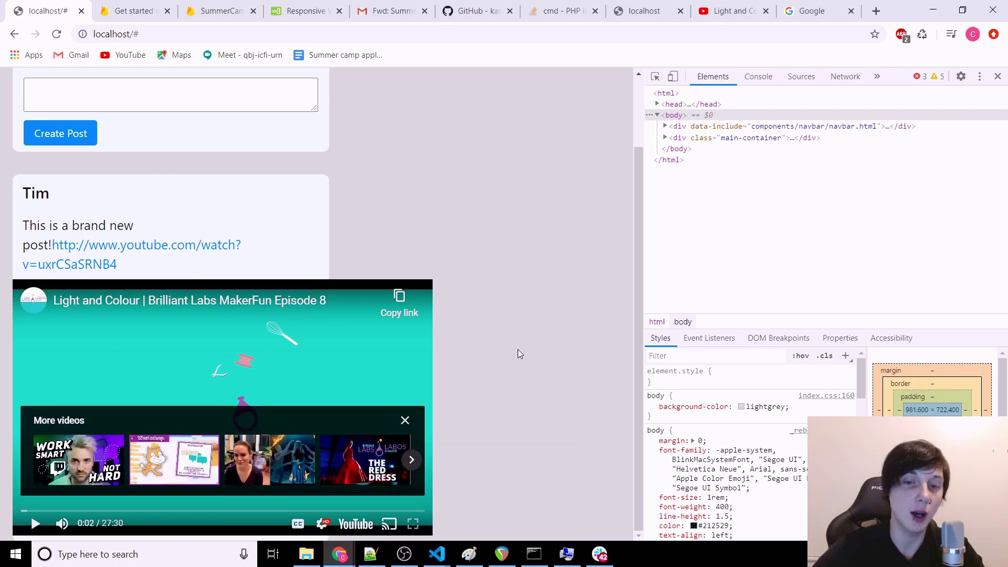
In addPostToHtml, replace "<iframe" with "<iframe style='width: 100%'" in embedCode, and save index.js.
{"action": "left_click", "coordinate": [481, 504]}
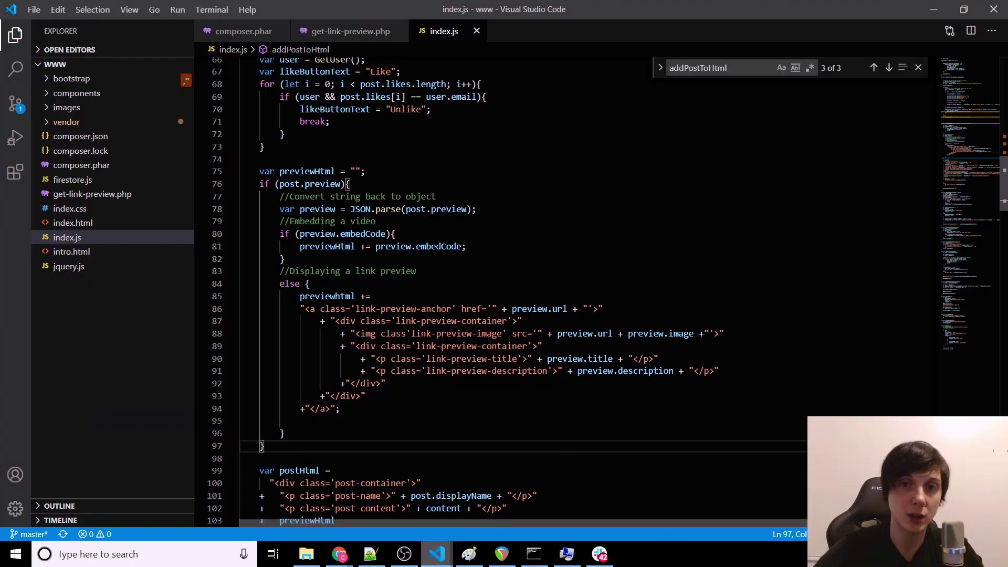
{"action": "scroll", "coordinate": [504, 315], "scroll_direction": "up", "scroll_amount": 1}
{"action": "scroll", "coordinate": [504, 316], "scroll_direction": "up", "scroll_amount": 1}
{"action": "scroll", "coordinate": [504, 315], "scroll_direction": "down", "scroll_amount": 1}
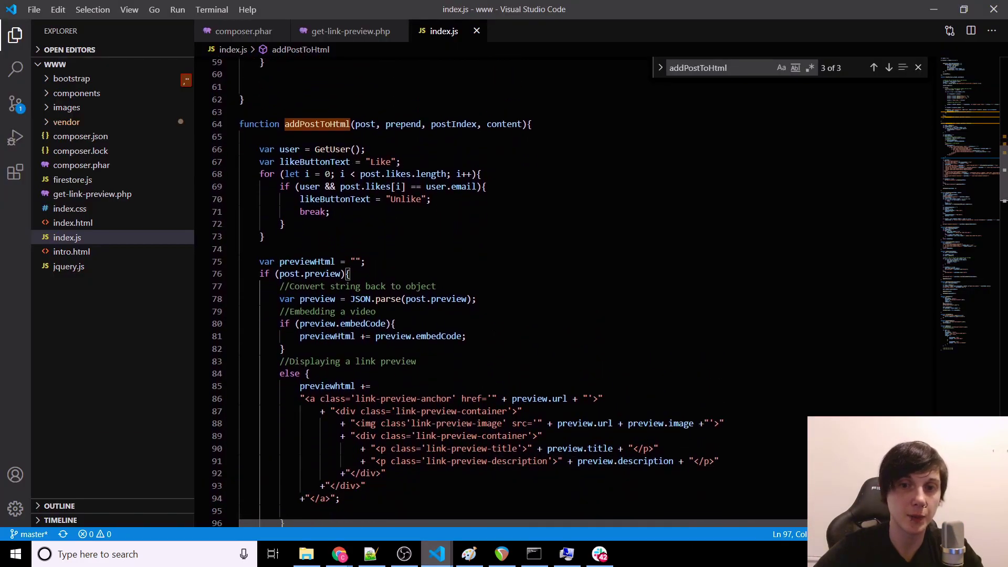
{"action": "scroll", "coordinate": [504, 315], "scroll_direction": "up", "scroll_amount": 1}
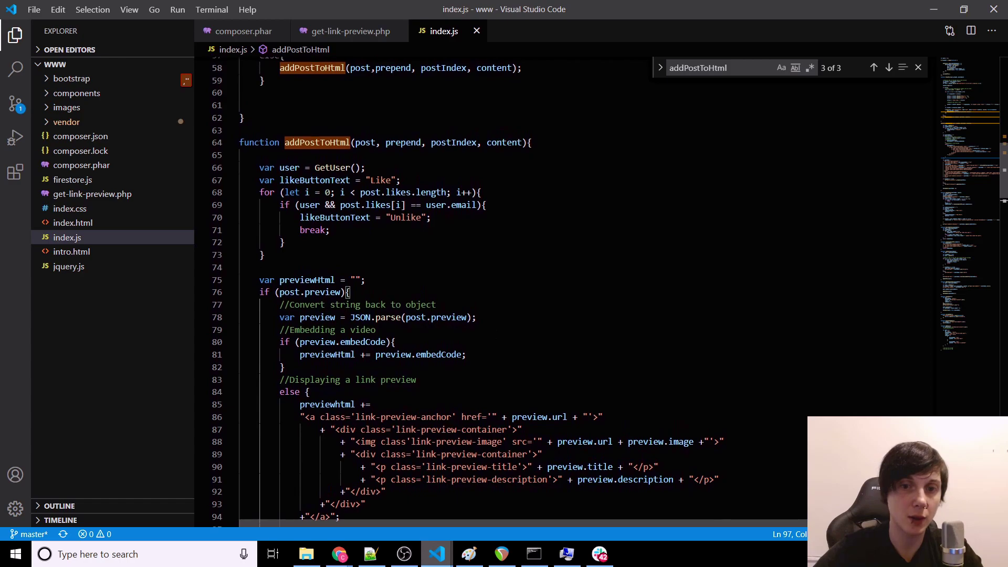
{"action": "double_click", "coordinate": [327, 354]}
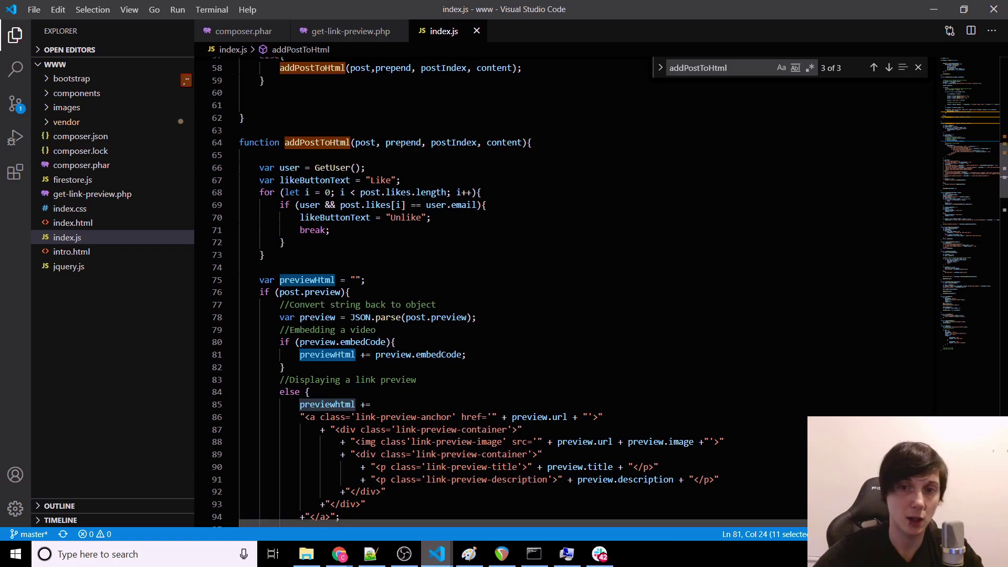
{"action": "left_click", "coordinate": [409, 342]}
{"action": "key", "text": "Return"}
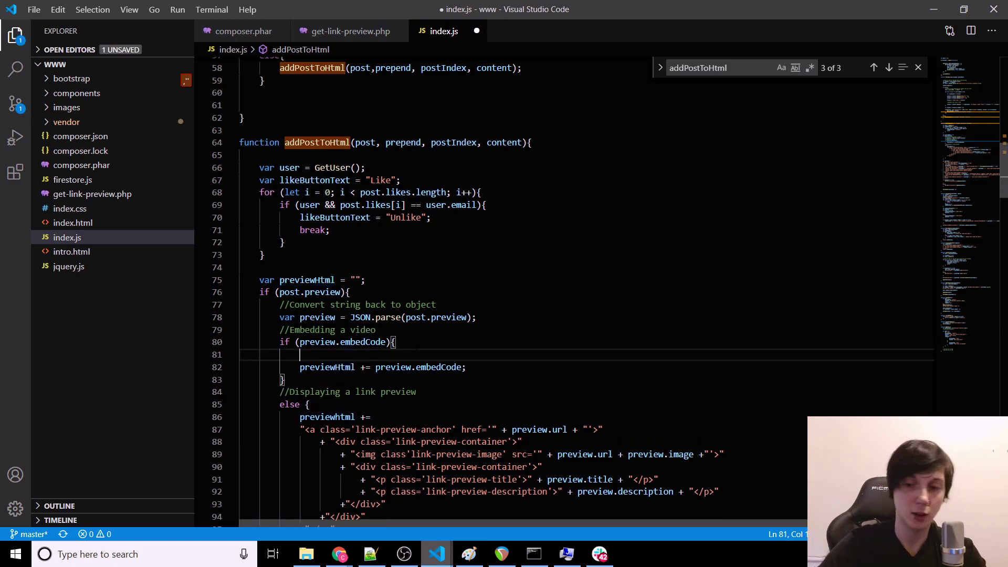
{"action": "type", "text": "preview.em"}
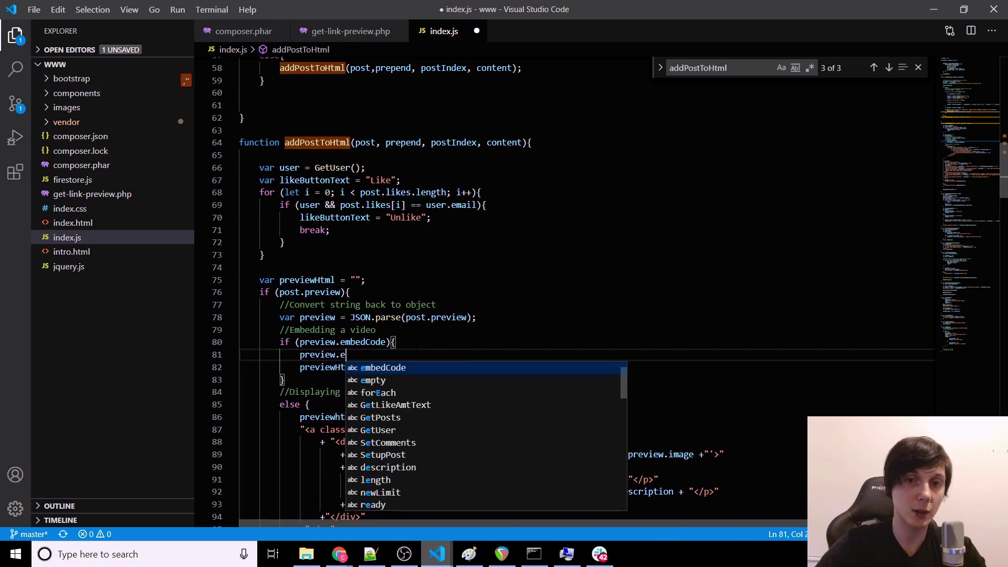
{"action": "type", "text": "bed"}
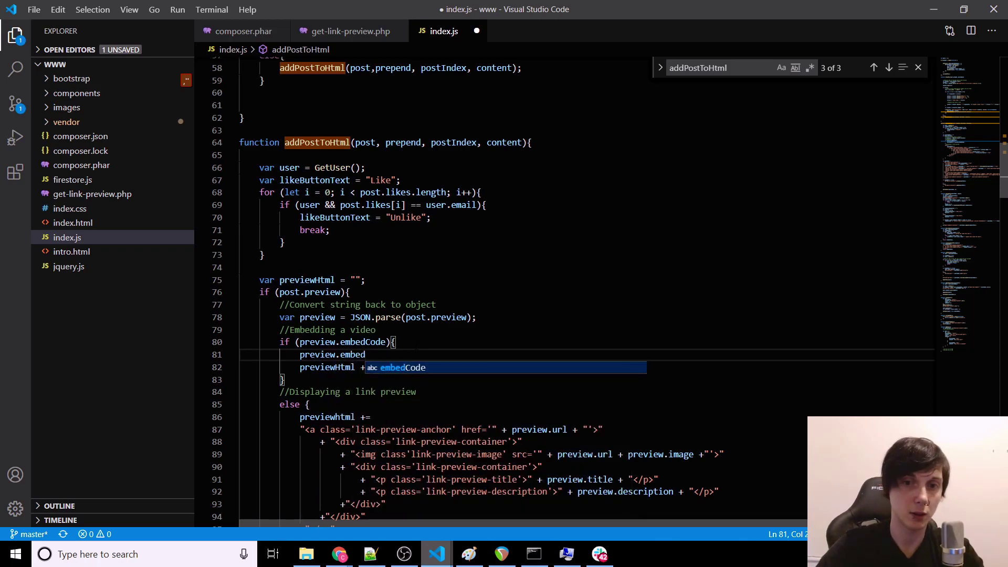
{"action": "key", "text": "Tab"}
{"action": "type", "text": "preview"}
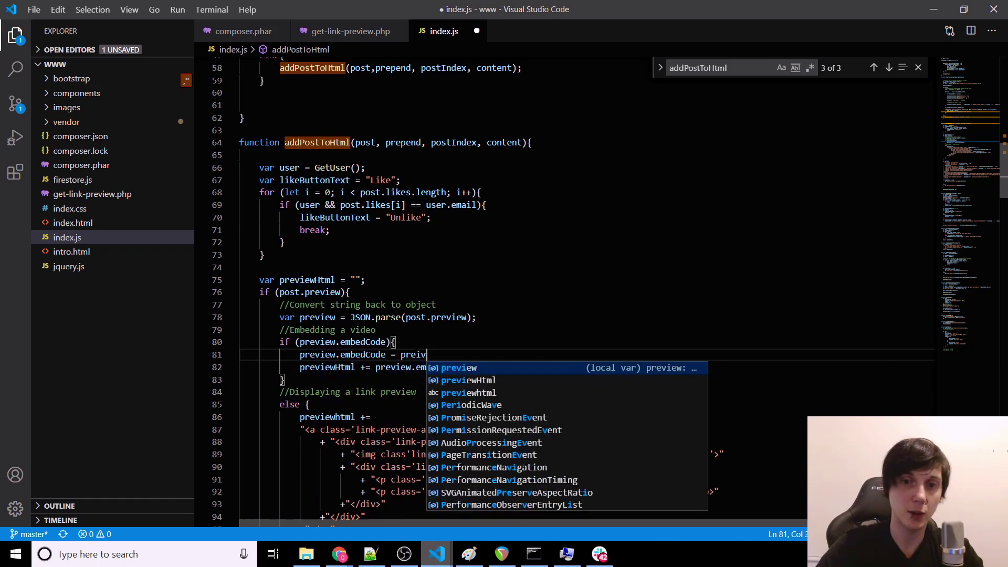
{"action": "type", "text": ".embed"}
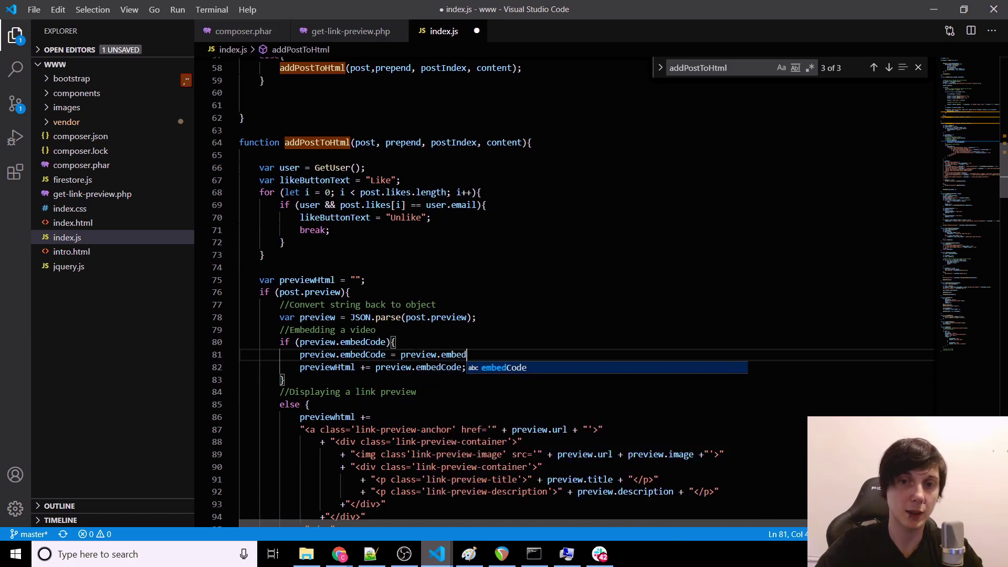
{"action": "type", "text": "Code.re"}
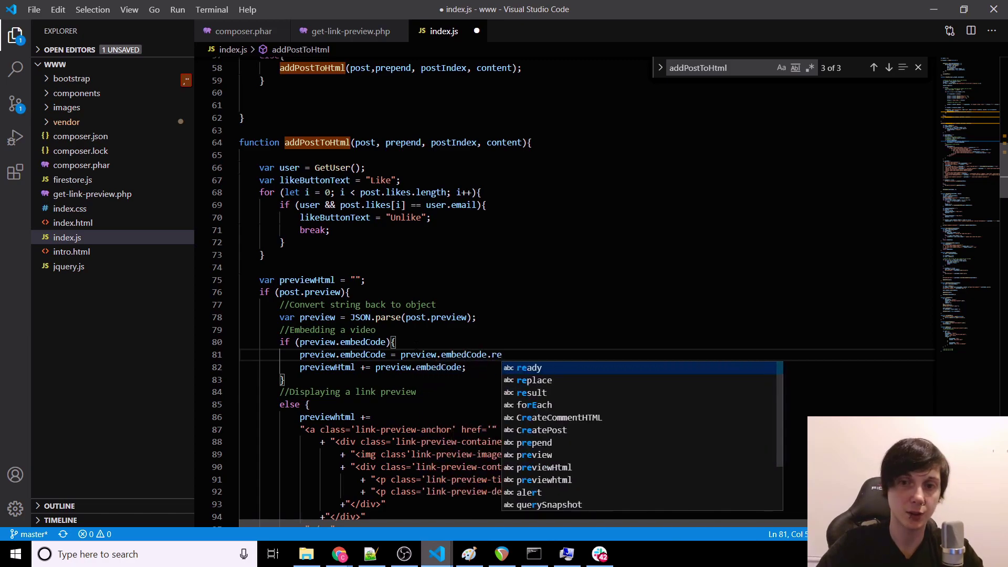
{"action": "type", "text": "place("}
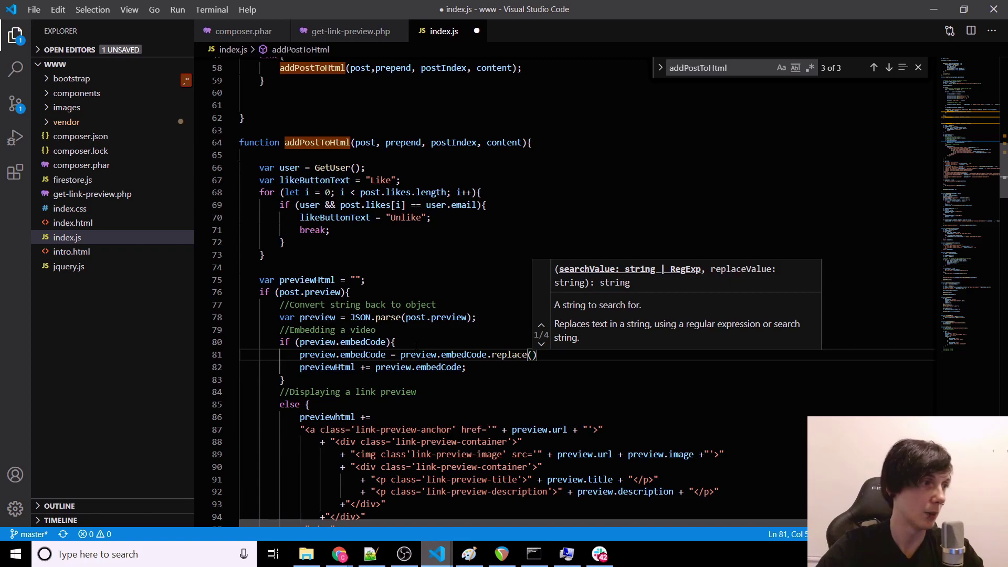
{"action": "type", "text": "\""}
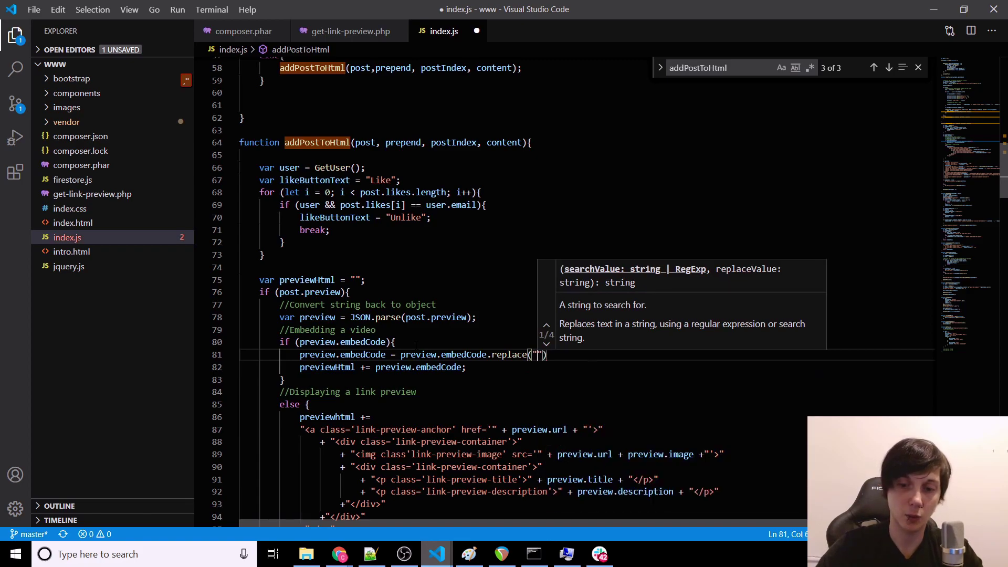
{"action": "type", "text": "<iframe"}
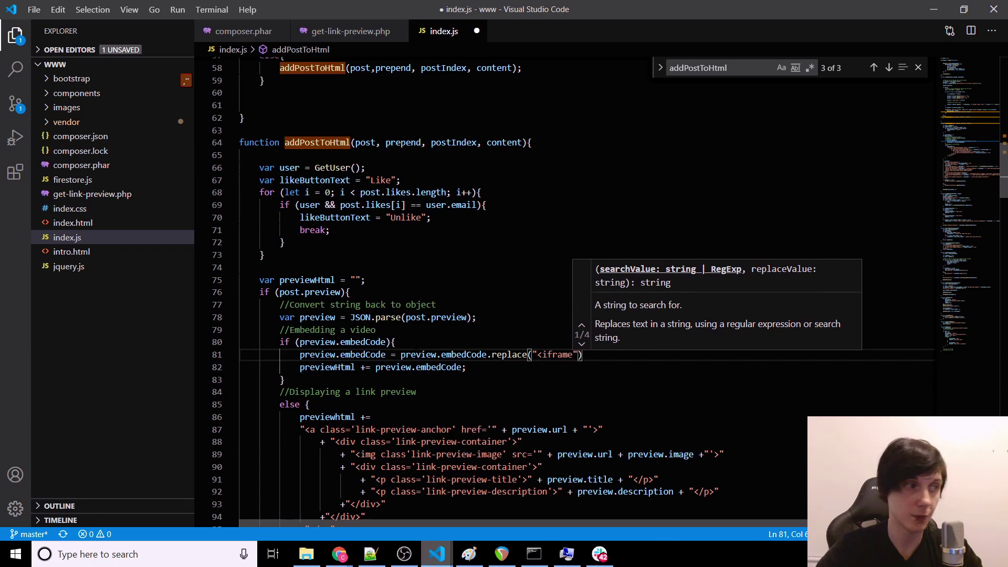
{"action": "type", "text": "\", \""}
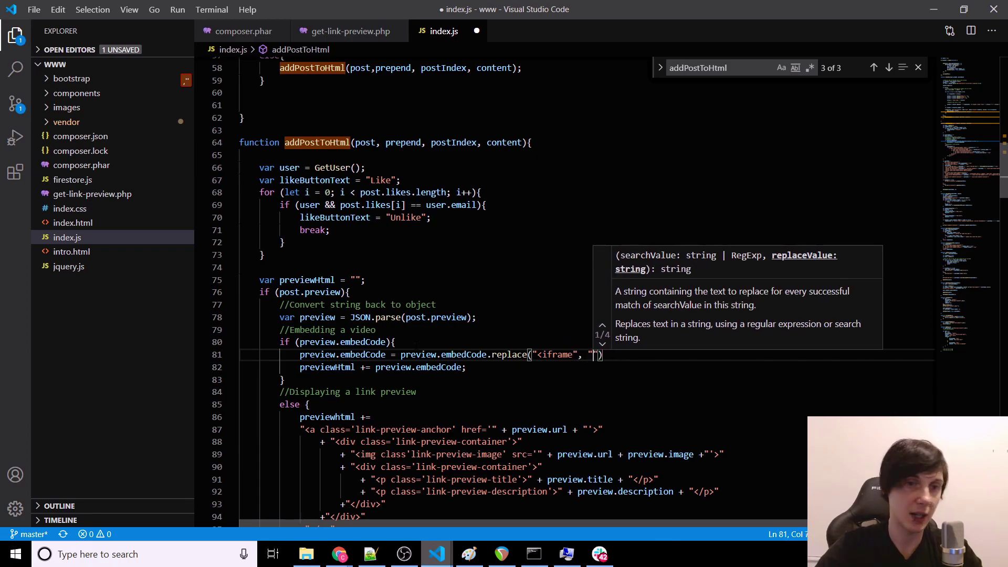
{"action": "type", "text": "<iframe style="}
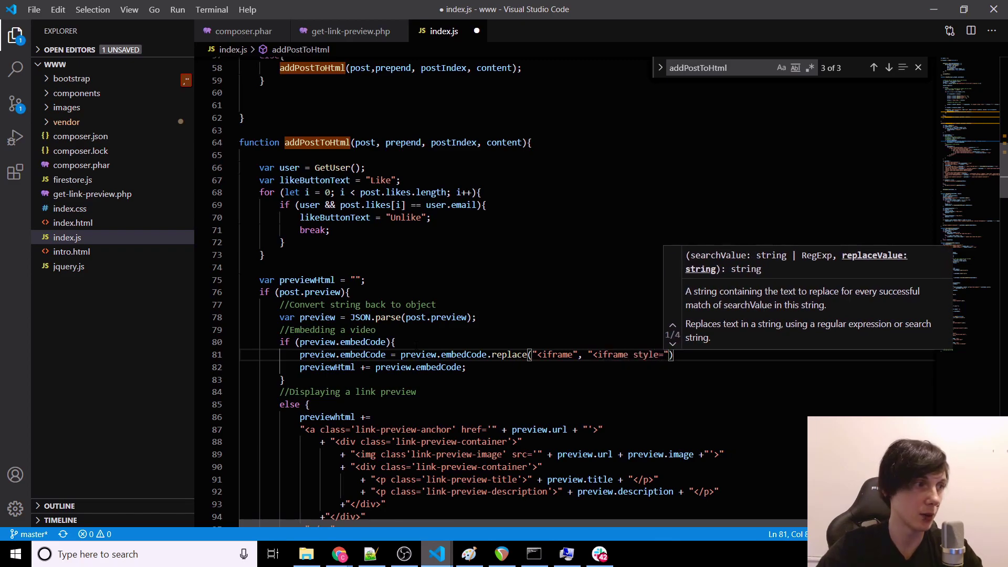
{"action": "type", "text": "'width: "}
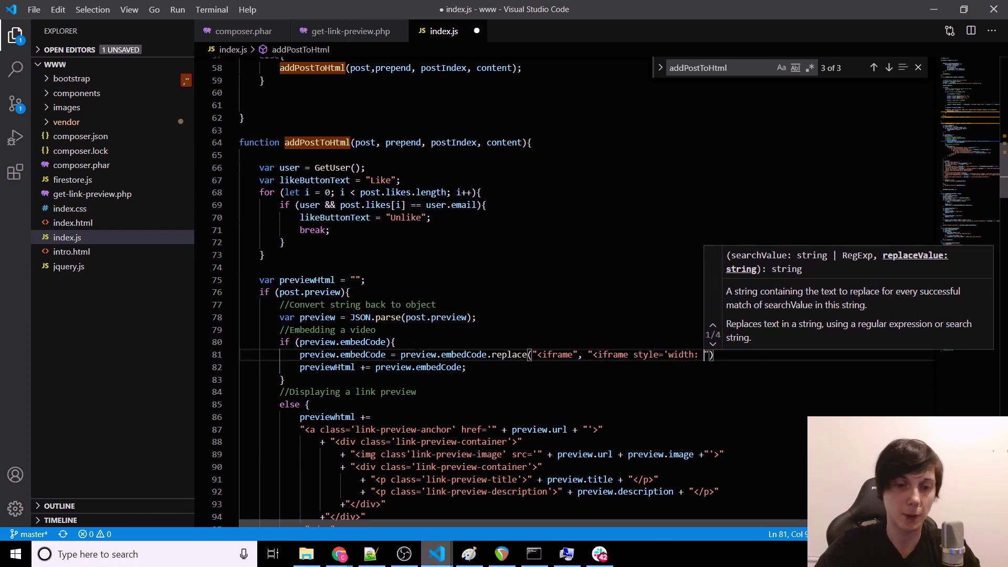
{"action": "type", "text": "100%'\");"}
{"action": "key", "text": "ctrl+s"}
{"action": "mouse_move", "coordinate": [339, 555]}
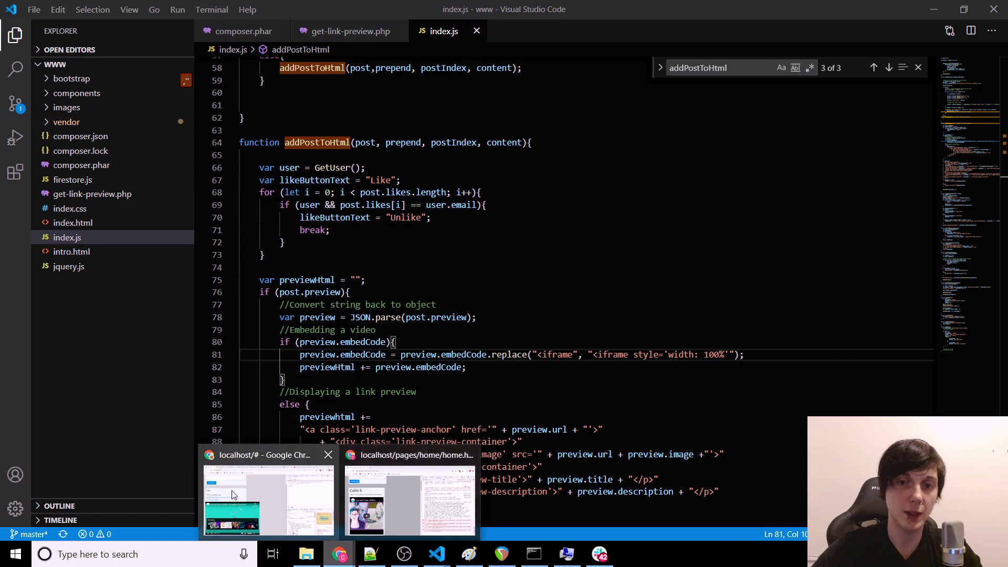
Reload the localhost feed and inspect the post's YouTube link element in DevTools.
{"action": "left_click", "coordinate": [260, 494]}
{"action": "left_click", "coordinate": [58, 34]}
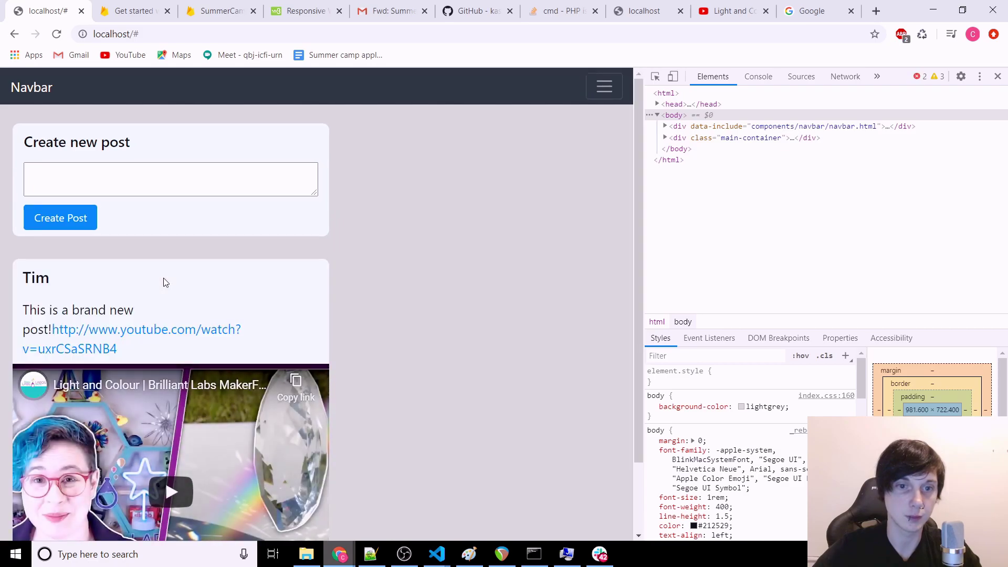
{"action": "scroll", "coordinate": [164, 278], "scroll_direction": "down", "scroll_amount": 1}
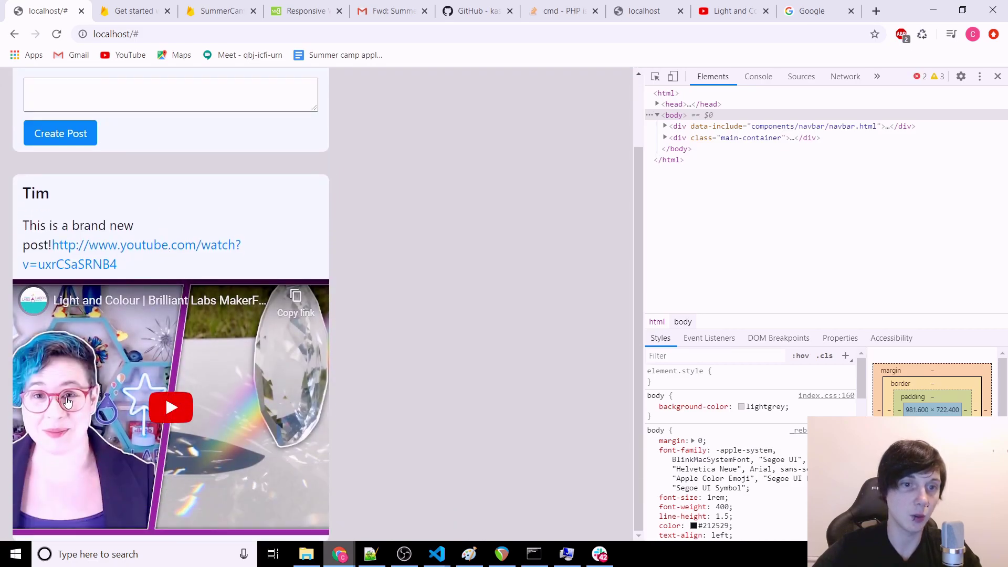
{"action": "right_click", "coordinate": [54, 380]}
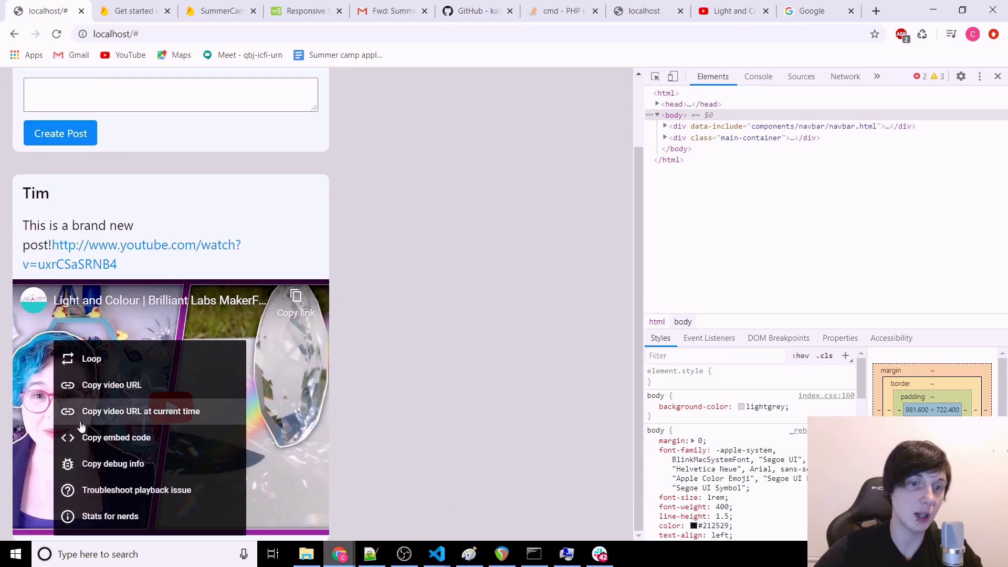
{"action": "right_click", "coordinate": [134, 255]}
{"action": "left_click", "coordinate": [165, 364]}
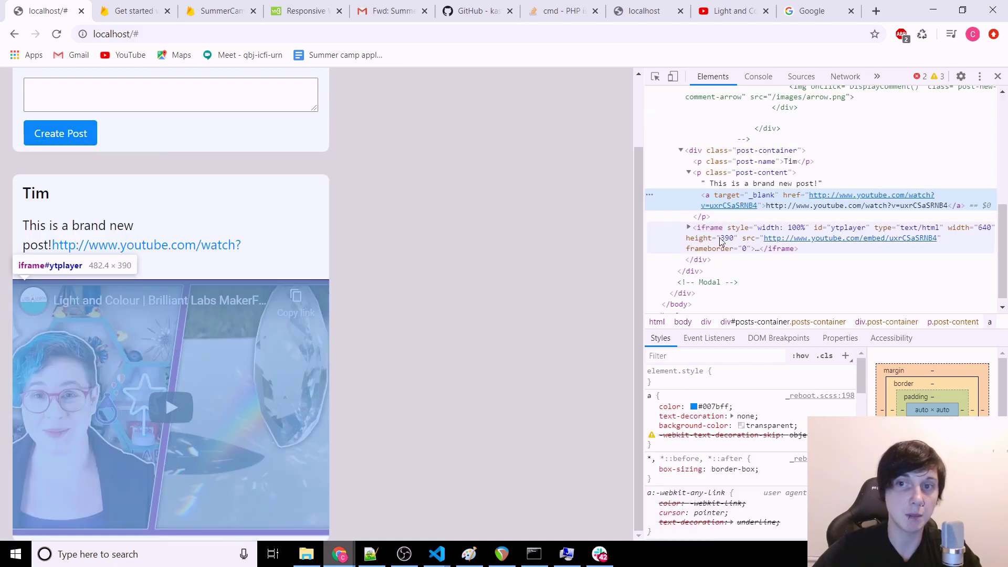
Set the embedded video iframe's inline style back to width: 100%.
{"action": "left_click", "coordinate": [720, 237]}
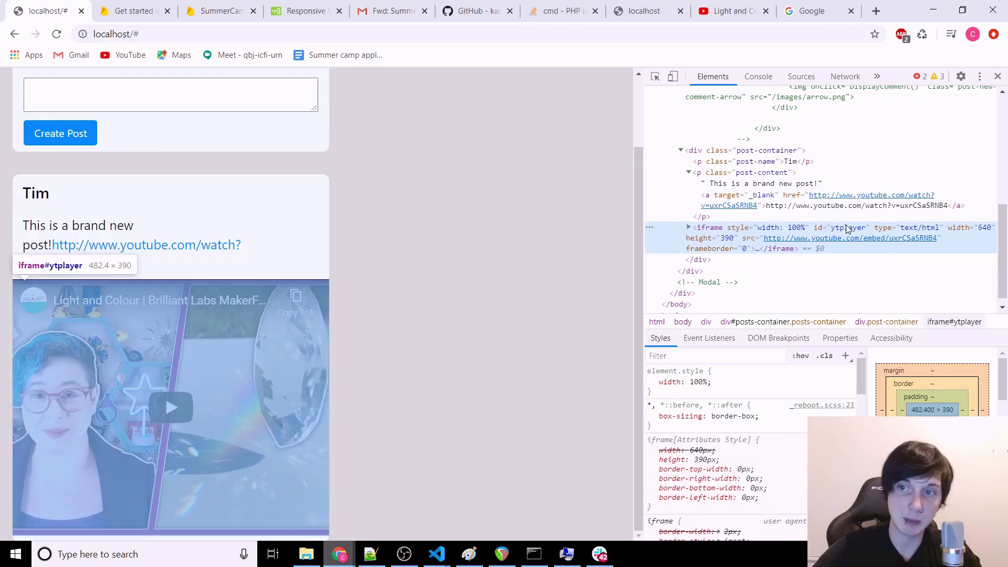
{"action": "left_click", "coordinate": [689, 227]}
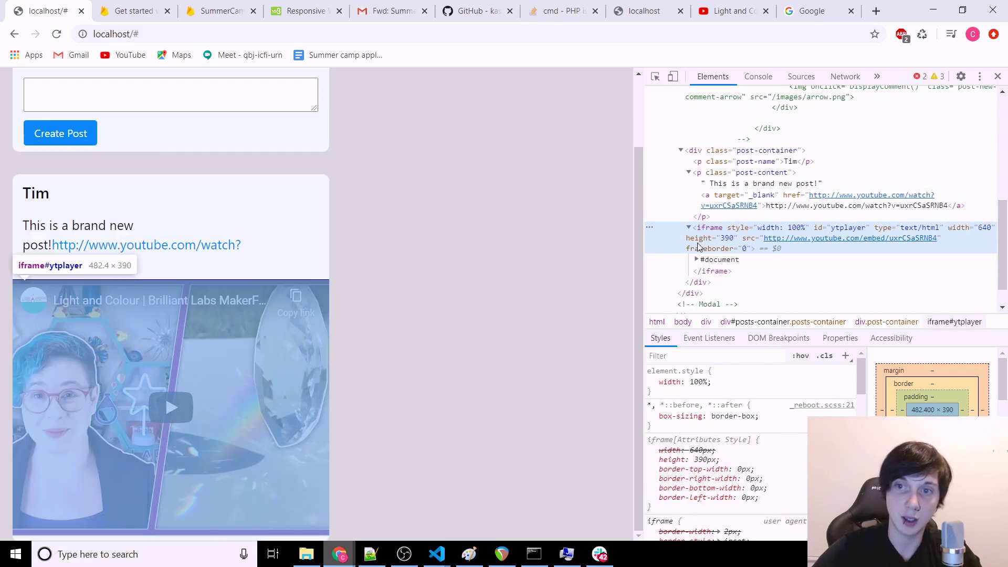
{"action": "left_click", "coordinate": [698, 260]}
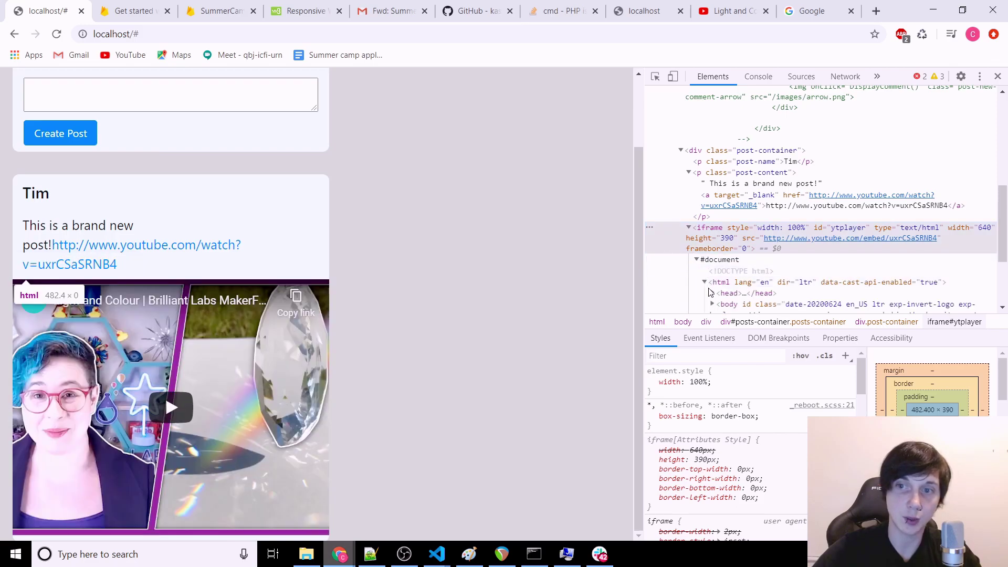
{"action": "left_click", "coordinate": [724, 293]}
{"action": "scroll", "coordinate": [710, 293], "scroll_direction": "down", "scroll_amount": 1}
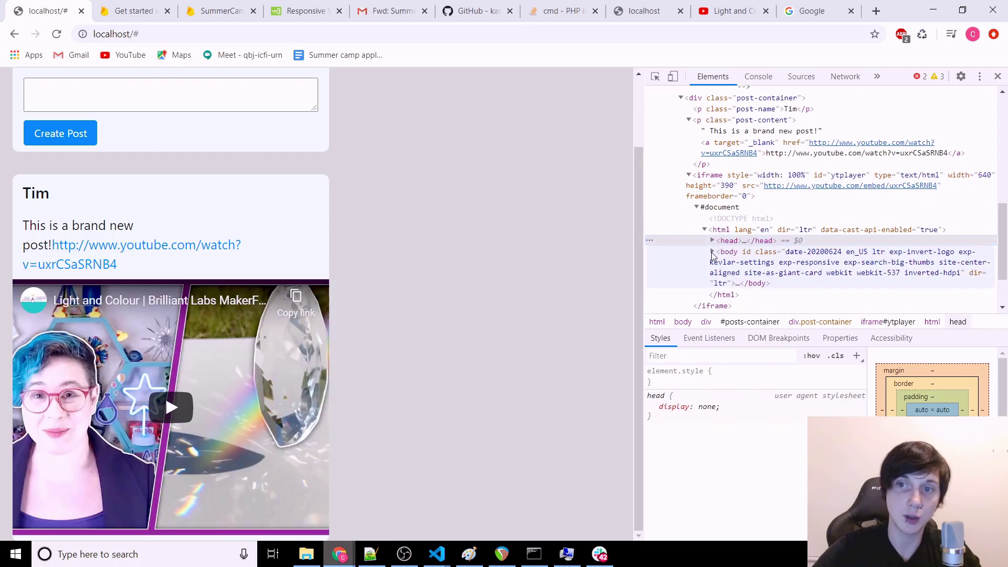
{"action": "left_click", "coordinate": [711, 251]}
{"action": "left_click", "coordinate": [692, 176]}
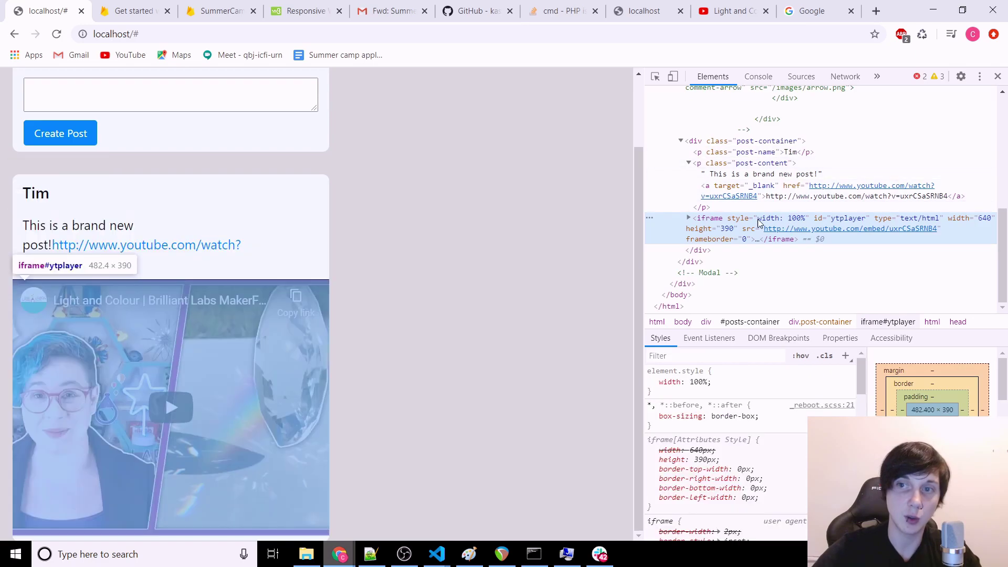
{"action": "double_click", "coordinate": [779, 218]}
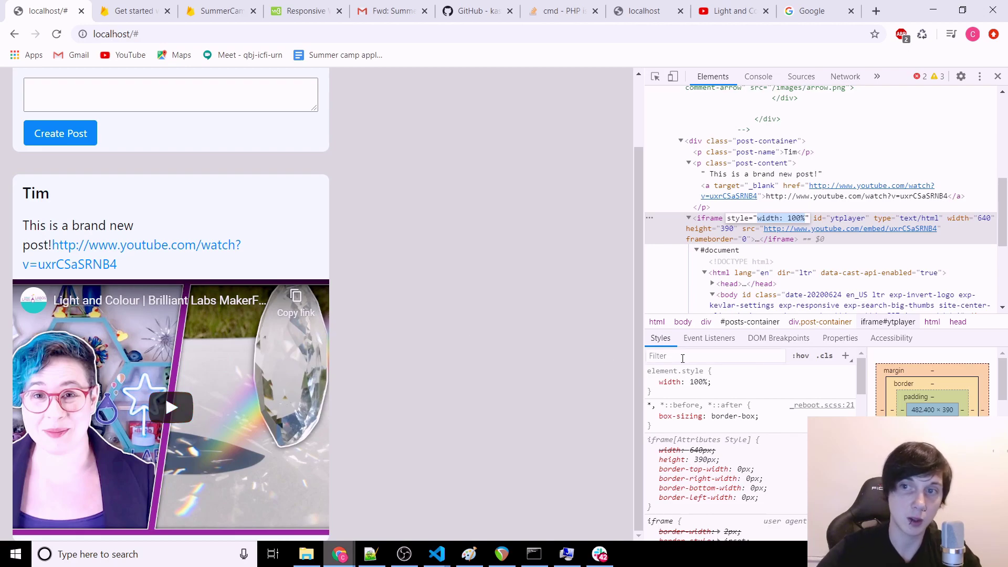
{"action": "left_click", "coordinate": [795, 218]}
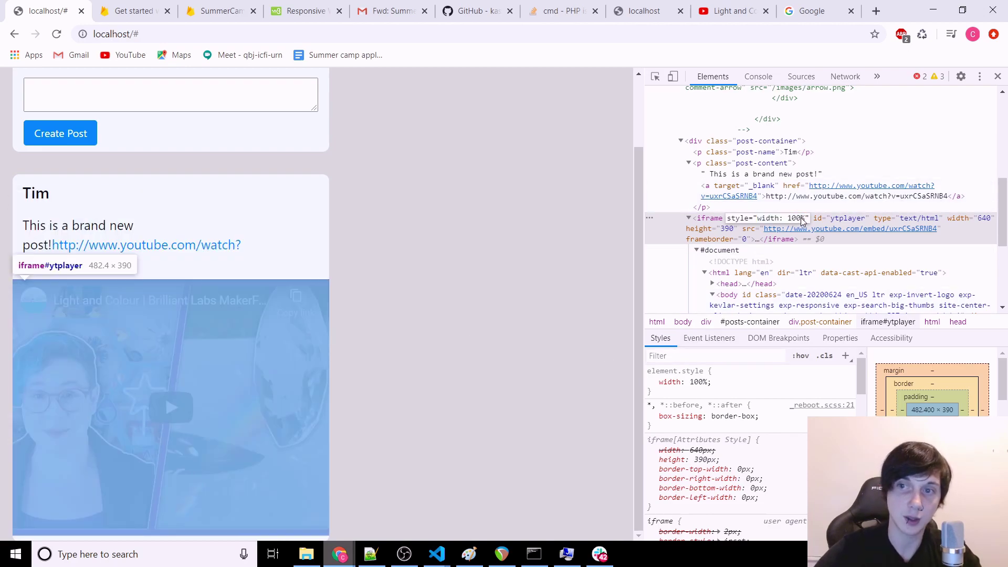
{"action": "key", "text": "Down"}
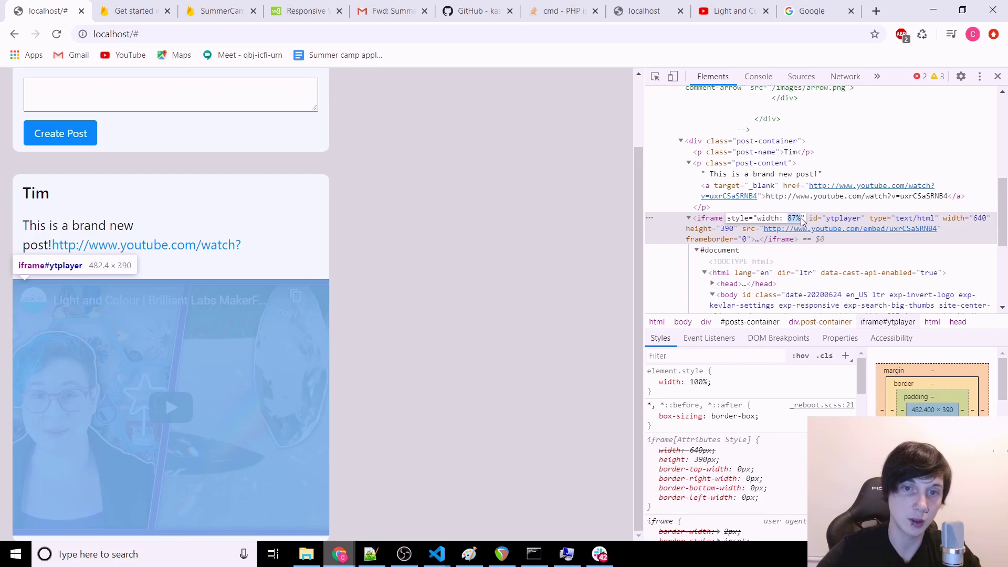
{"action": "key", "text": "BackSpace"}
{"action": "key", "text": "BackSpace"}
{"action": "key", "text": "BackSpace"}
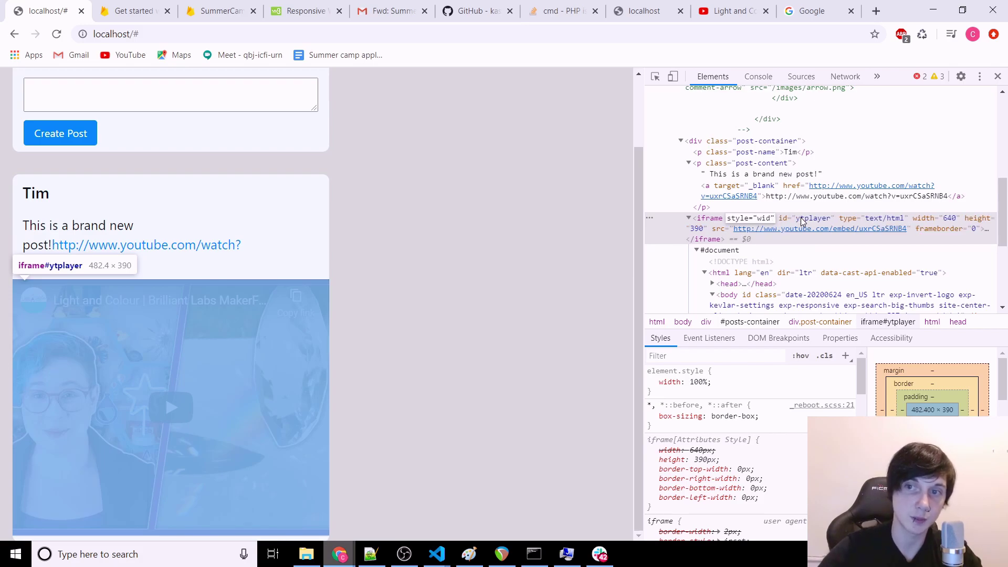
{"action": "key", "text": "Escape"}
{"action": "scroll", "coordinate": [350, 251], "scroll_direction": "up", "scroll_amount": 3}
Create a post reading 'youtube' and check its video embed in the feed.
{"action": "left_click", "coordinate": [117, 178]}
{"action": "type", "text": "youtube.com"}
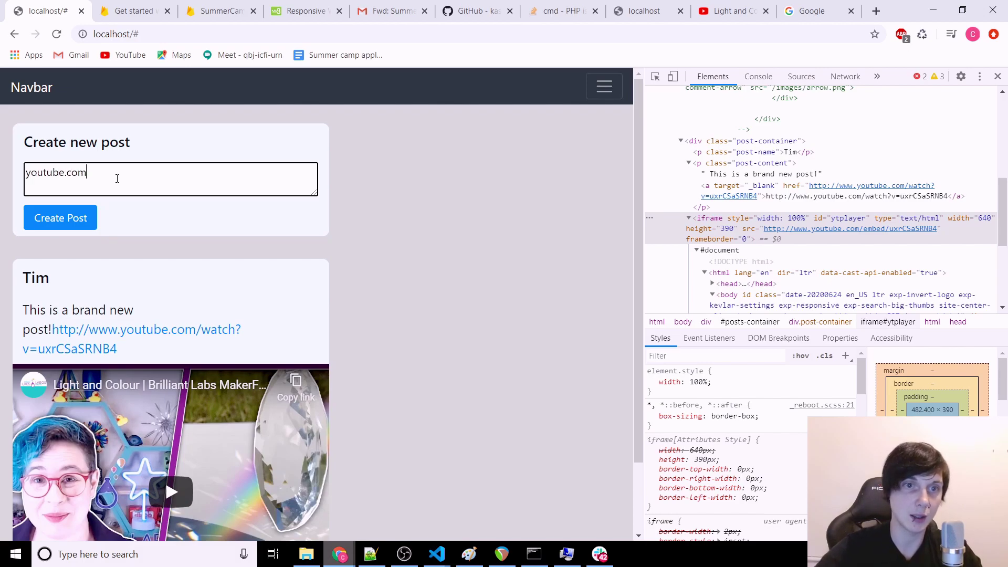
{"action": "left_click", "coordinate": [61, 218]}
{"action": "scroll", "coordinate": [483, 326], "scroll_direction": "down", "scroll_amount": 5}
{"action": "scroll", "coordinate": [483, 326], "scroll_direction": "up", "scroll_amount": 3}
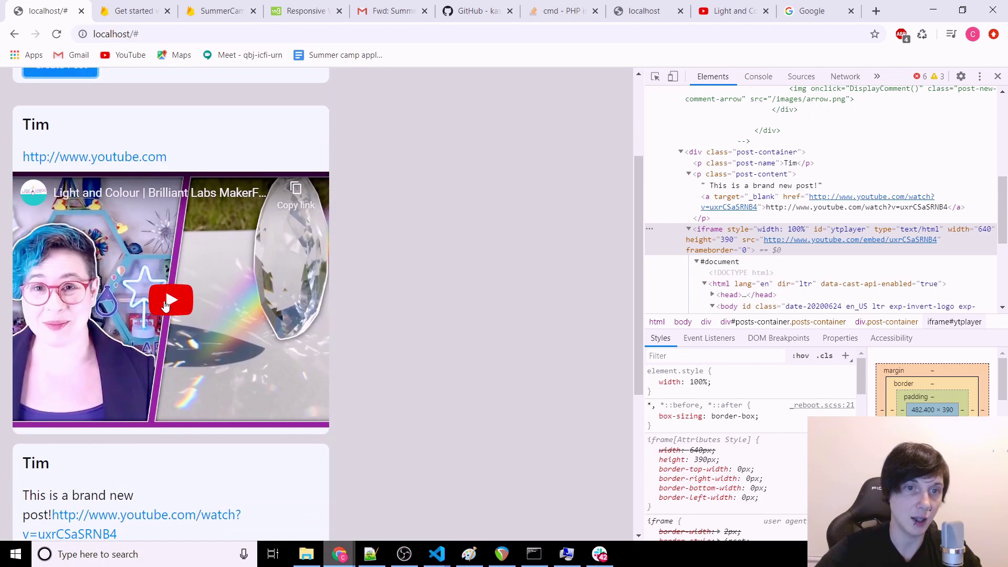
{"action": "scroll", "coordinate": [220, 316], "scroll_direction": "down", "scroll_amount": 4}
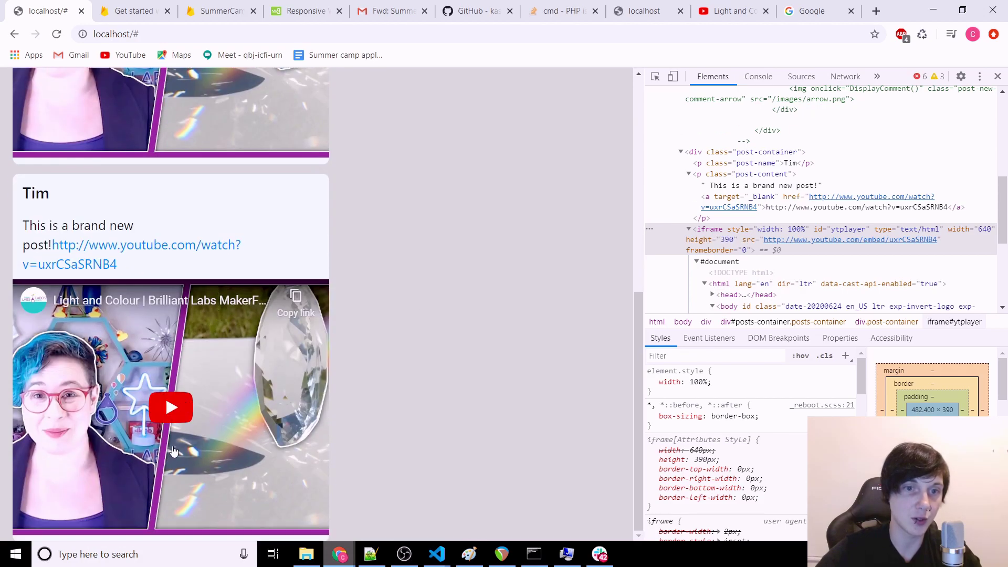
{"action": "scroll", "coordinate": [220, 316], "scroll_direction": "up", "scroll_amount": 5}
{"action": "mouse_move", "coordinate": [437, 553]}
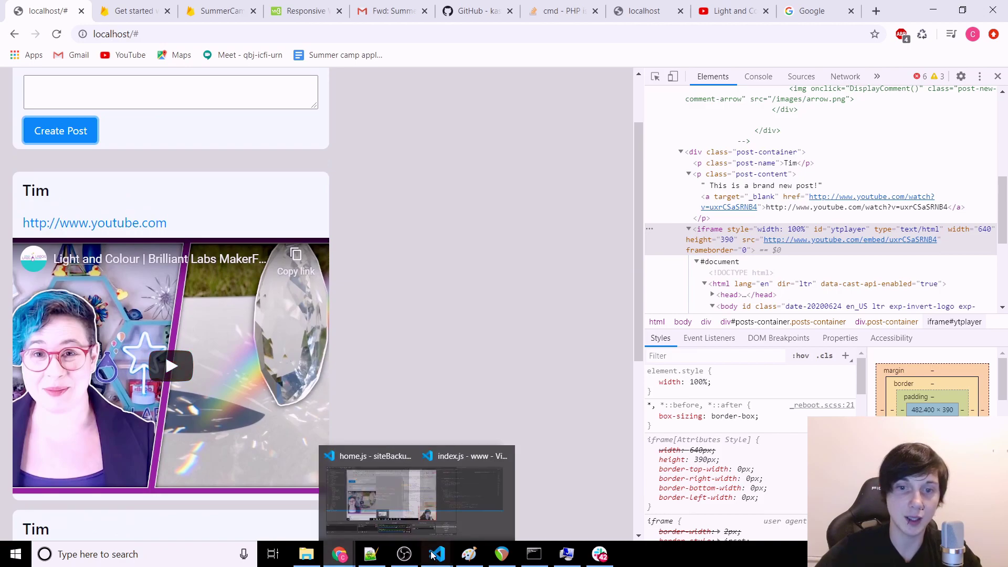
Open get-link-preview.php and find its hardcoded YouTube URL and the lastUrl key in index.js.
{"action": "left_click", "coordinate": [490, 495]}
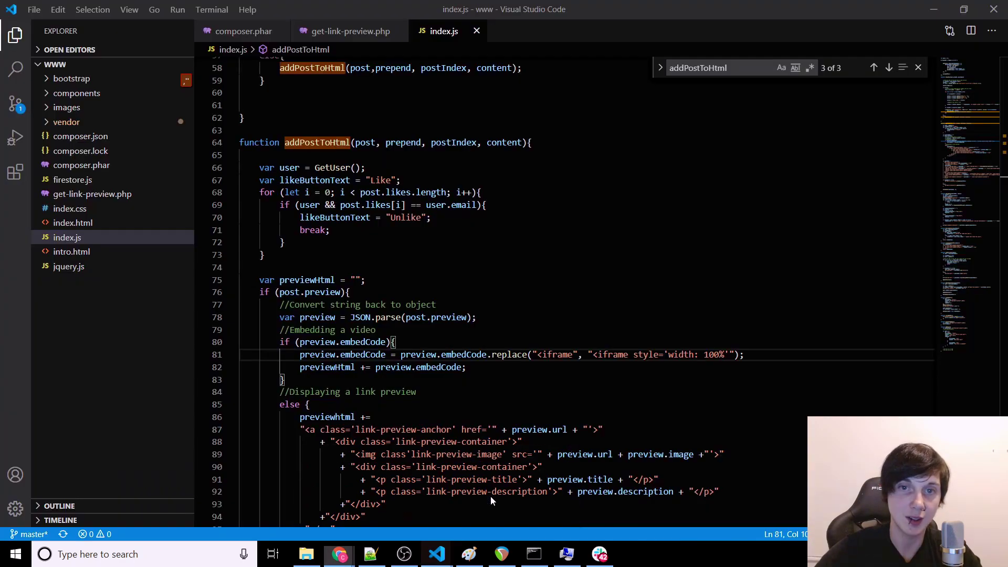
{"action": "left_click", "coordinate": [330, 30]}
{"action": "scroll", "coordinate": [441, 276], "scroll_direction": "up", "scroll_amount": 3}
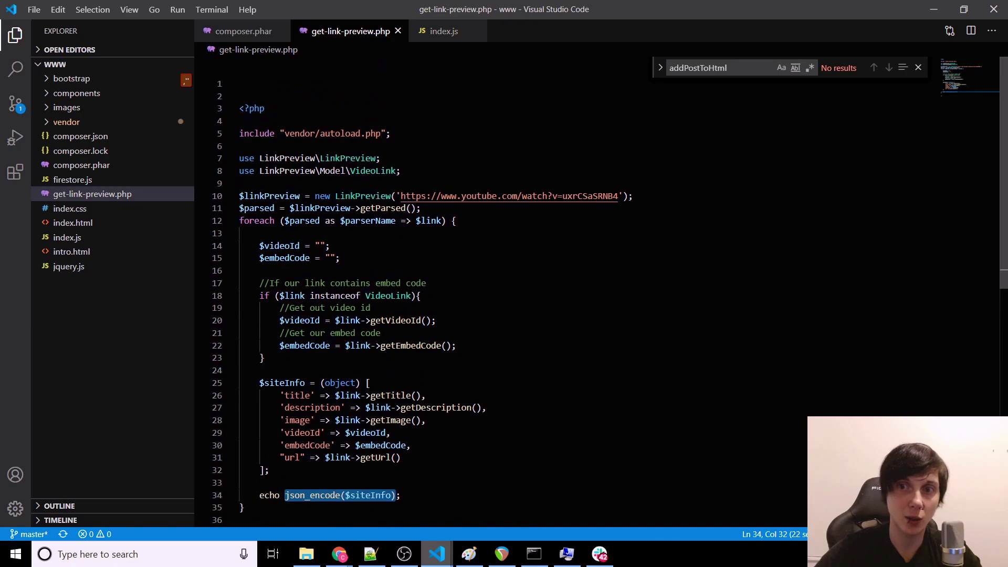
{"action": "left_click_drag", "start_coordinate": [633, 196], "coordinate": [404, 208]}
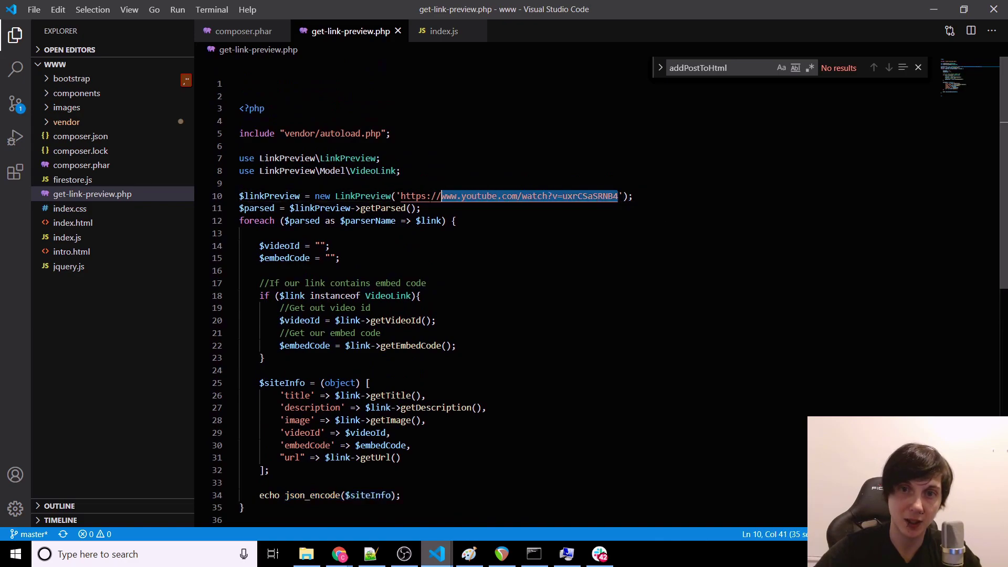
{"action": "left_click_drag", "start_coordinate": [400, 195], "coordinate": [617, 196]}
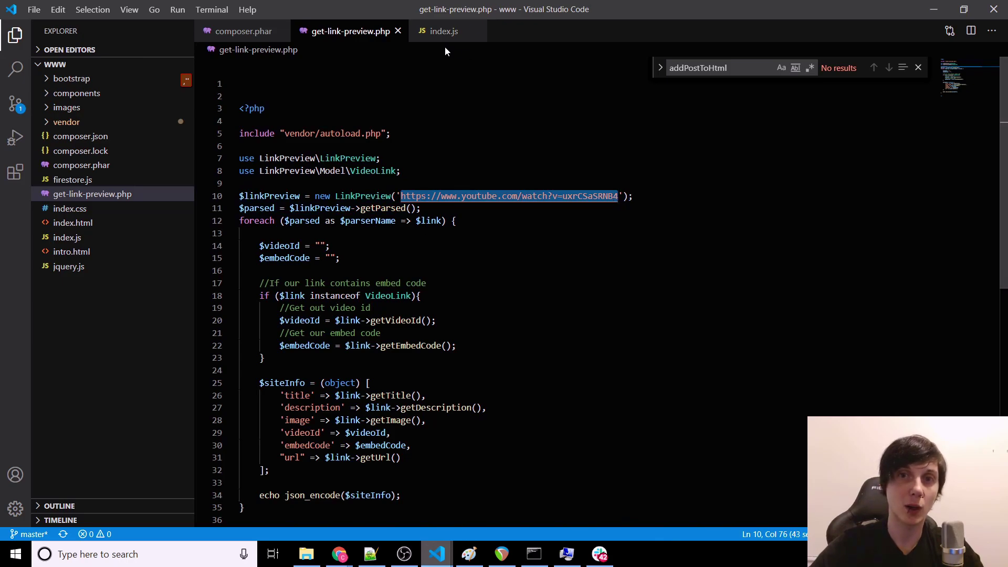
{"action": "left_click", "coordinate": [443, 31]}
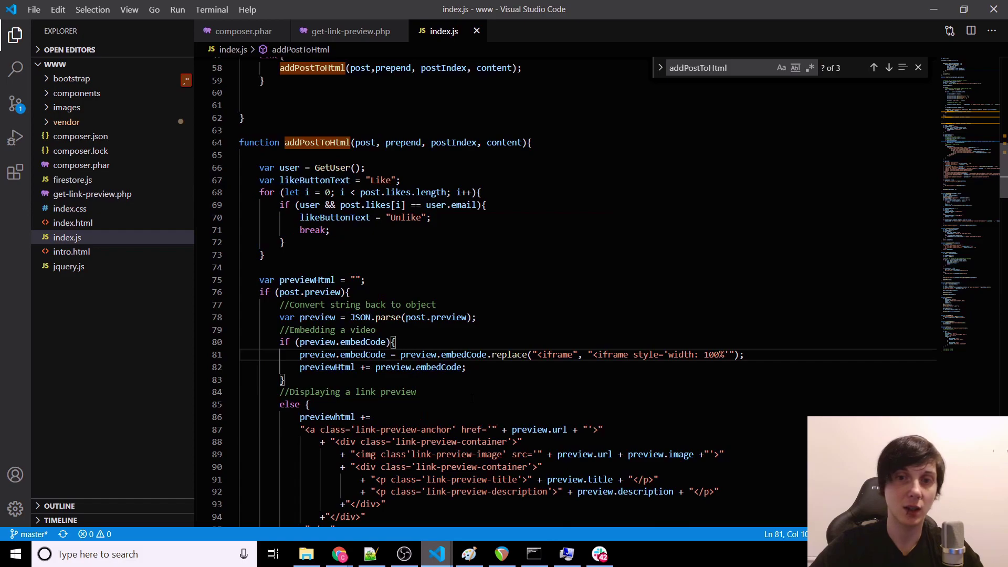
{"action": "scroll", "coordinate": [504, 315], "scroll_direction": "up", "scroll_amount": 10}
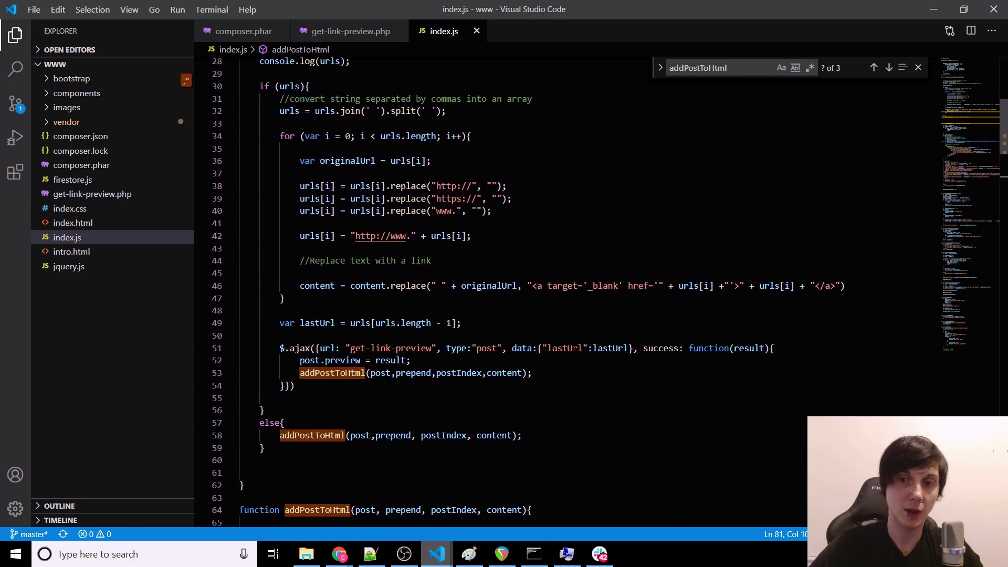
{"action": "double_click", "coordinate": [611, 348]}
{"action": "left_click", "coordinate": [350, 31]}
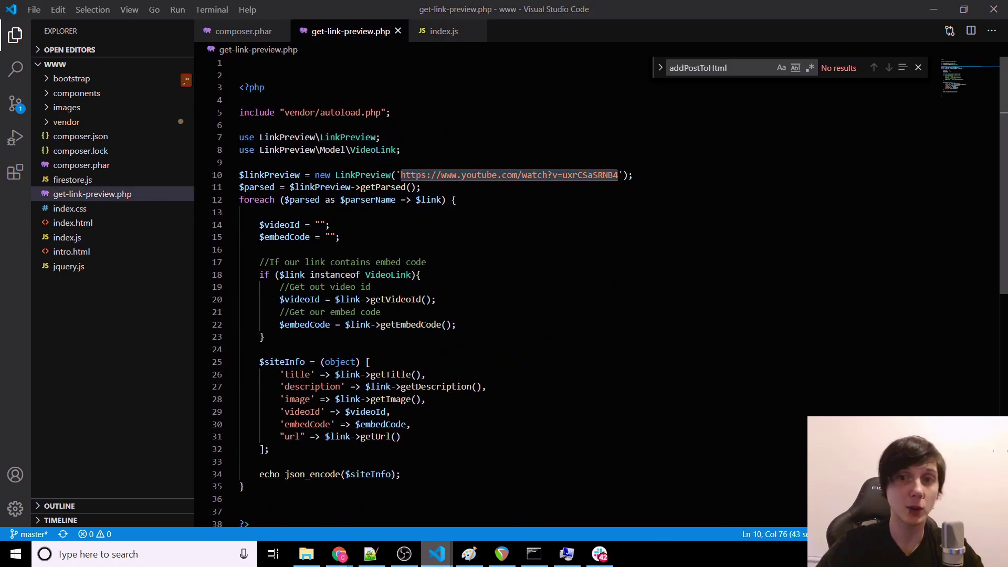
Replace the hardcoded URL on line 10 with $_POST["lastUrl"] and save the PHP file.
{"action": "left_click", "coordinate": [551, 188]}
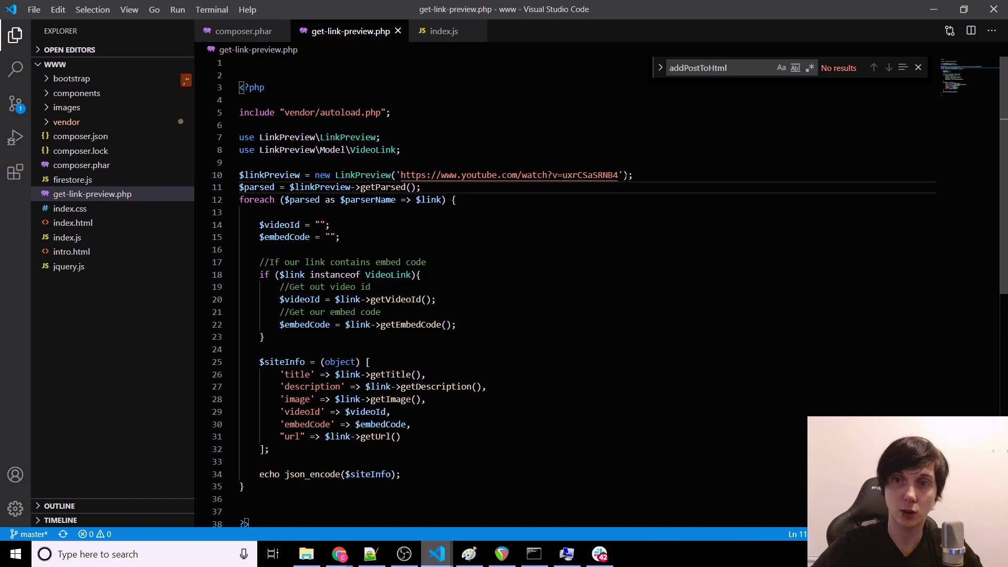
{"action": "left_click_drag", "start_coordinate": [622, 175], "coordinate": [403, 175]}
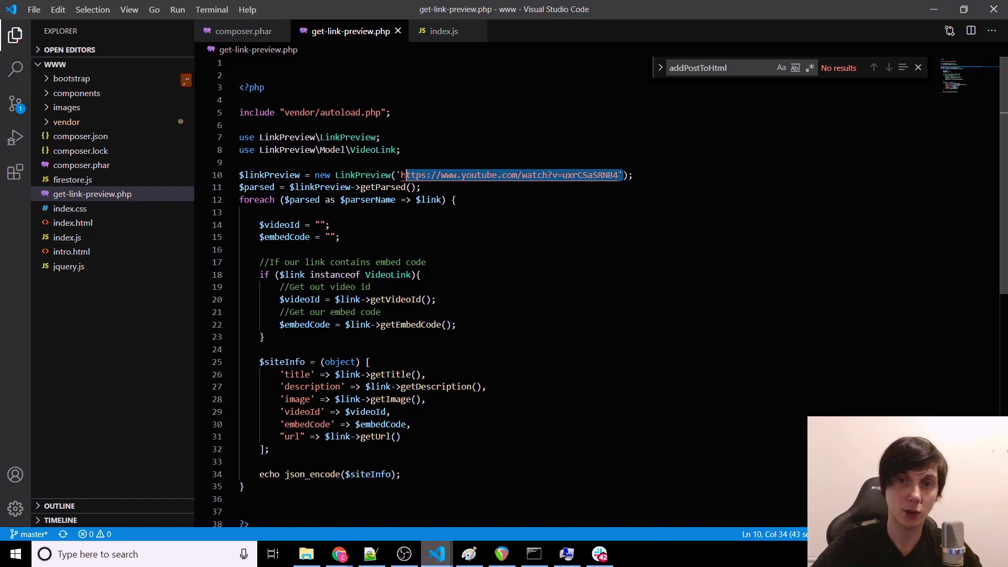
{"action": "key", "text": "BackSpace"}
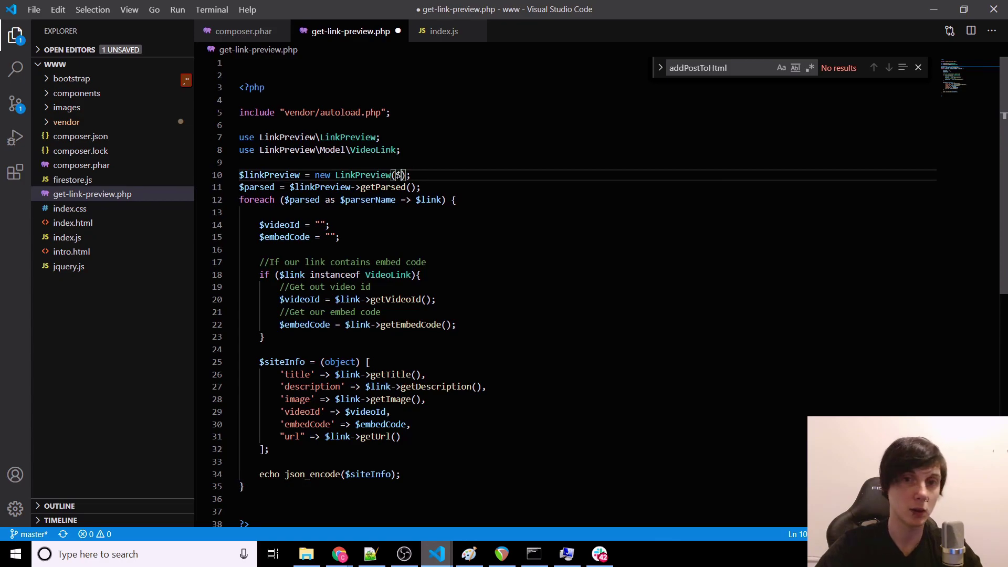
{"action": "type", "text": "$_"}
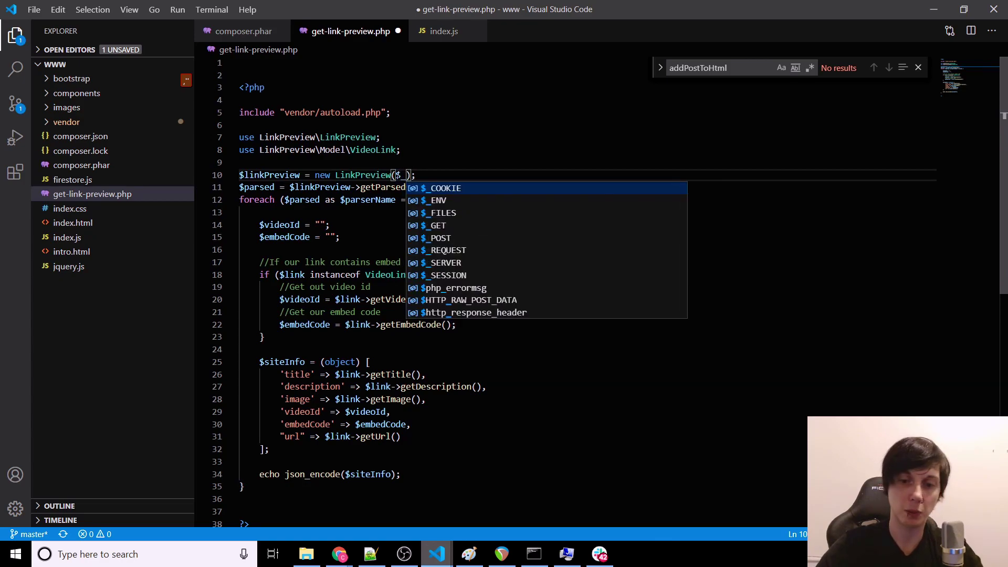
{"action": "type", "text": "POST"}
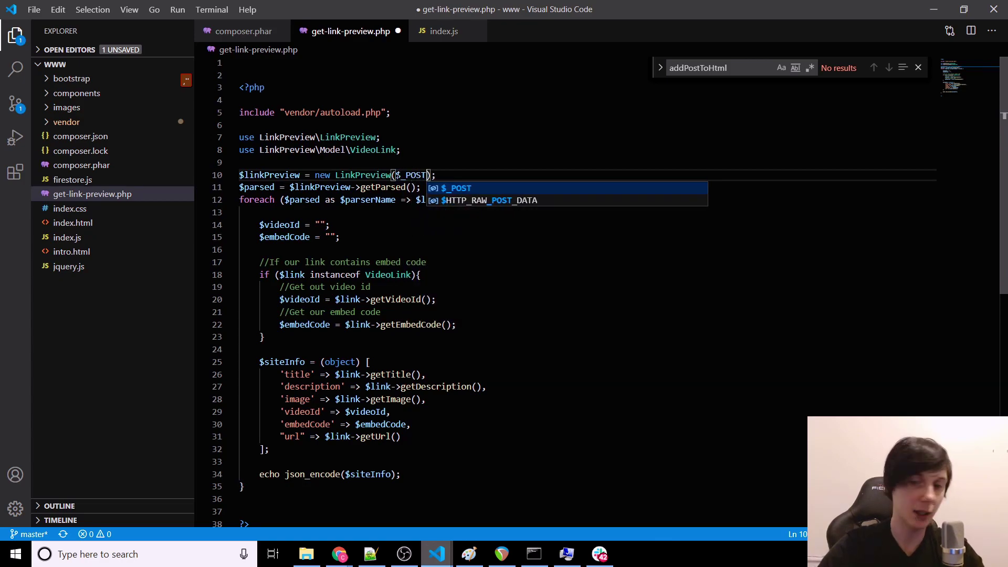
{"action": "type", "text": "[\"lastU"}
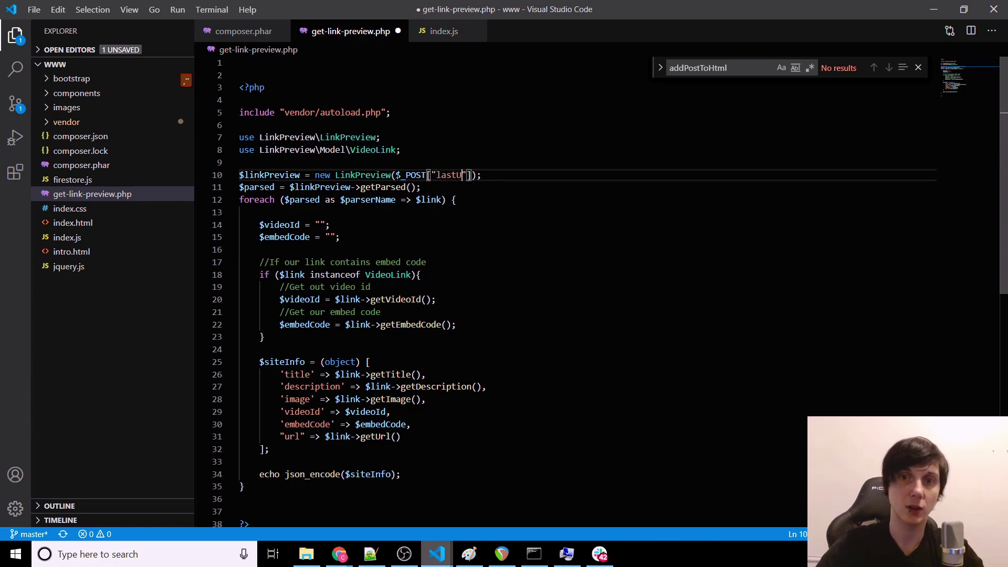
{"action": "type", "text": "rl"}
{"action": "key", "text": "ctrl+s"}
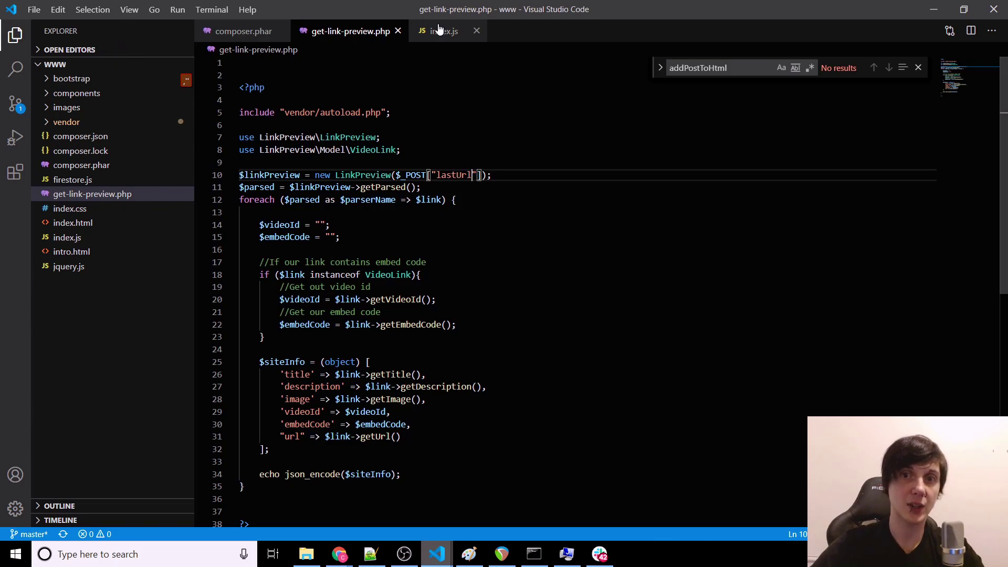
{"action": "left_click", "coordinate": [441, 31]}
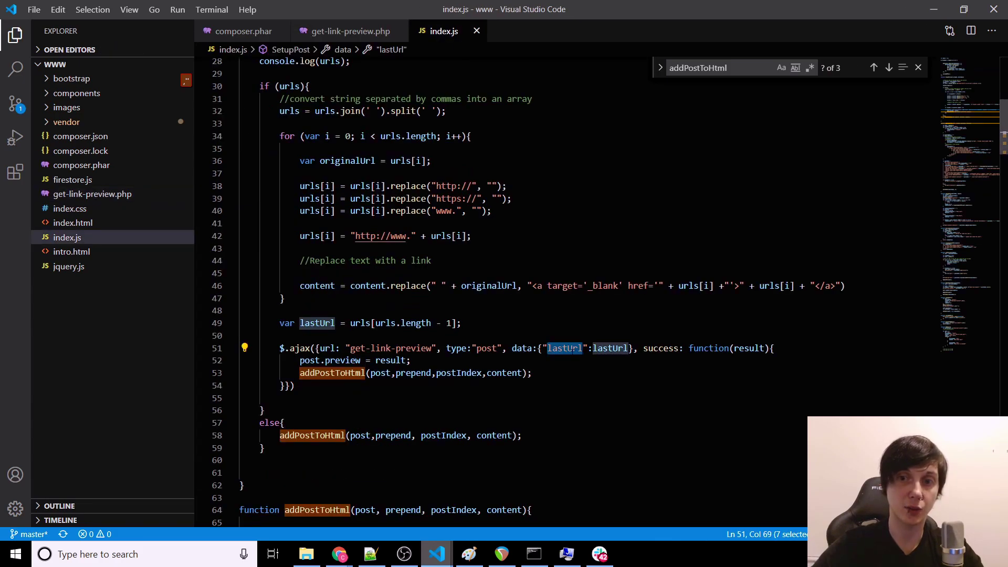
{"action": "double_click", "coordinate": [610, 347]}
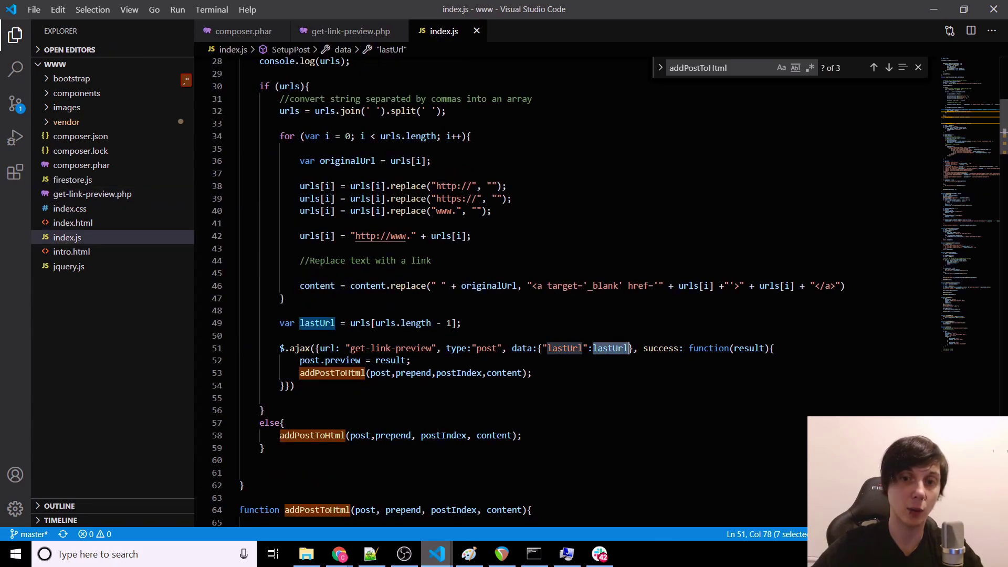
Reload the feed, post youtube.com, and view the 'previewhtml is not defined' console error.
{"action": "mouse_move", "coordinate": [339, 554]}
{"action": "left_click", "coordinate": [282, 492]}
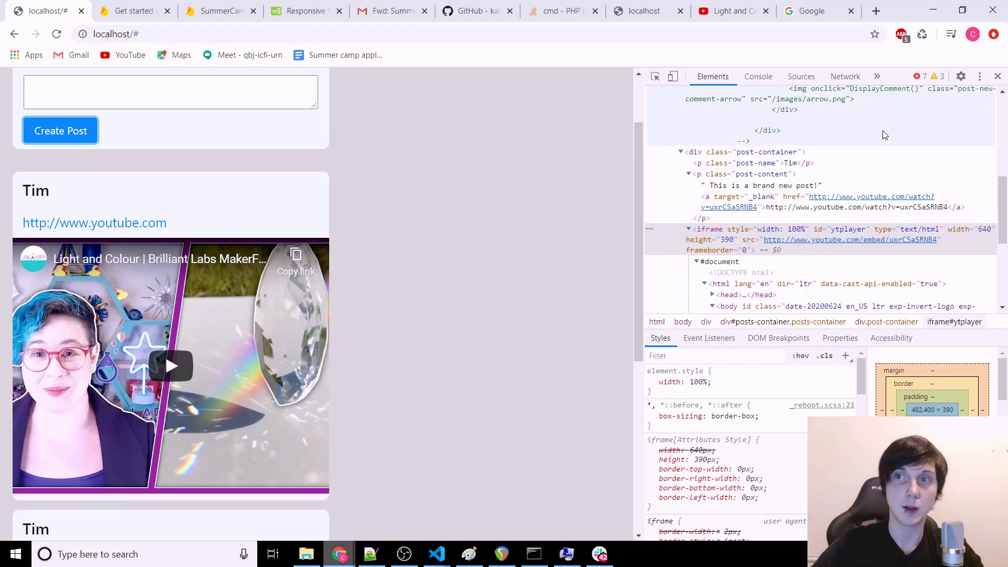
{"action": "left_click", "coordinate": [923, 34]}
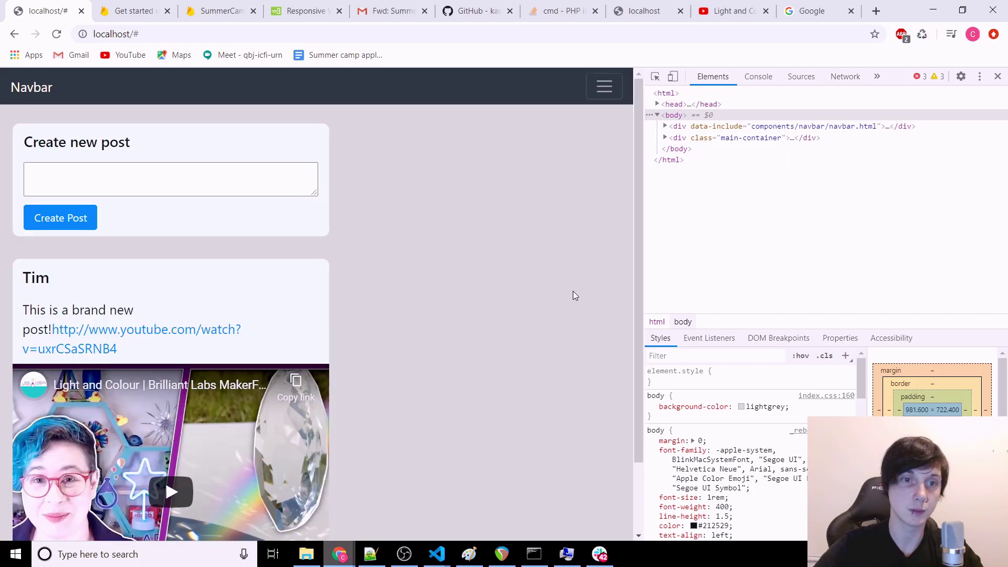
{"action": "scroll", "coordinate": [573, 291], "scroll_direction": "down", "scroll_amount": 1}
{"action": "scroll", "coordinate": [508, 255], "scroll_direction": "up", "scroll_amount": 1}
{"action": "scroll", "coordinate": [509, 255], "scroll_direction": "down", "scroll_amount": 1}
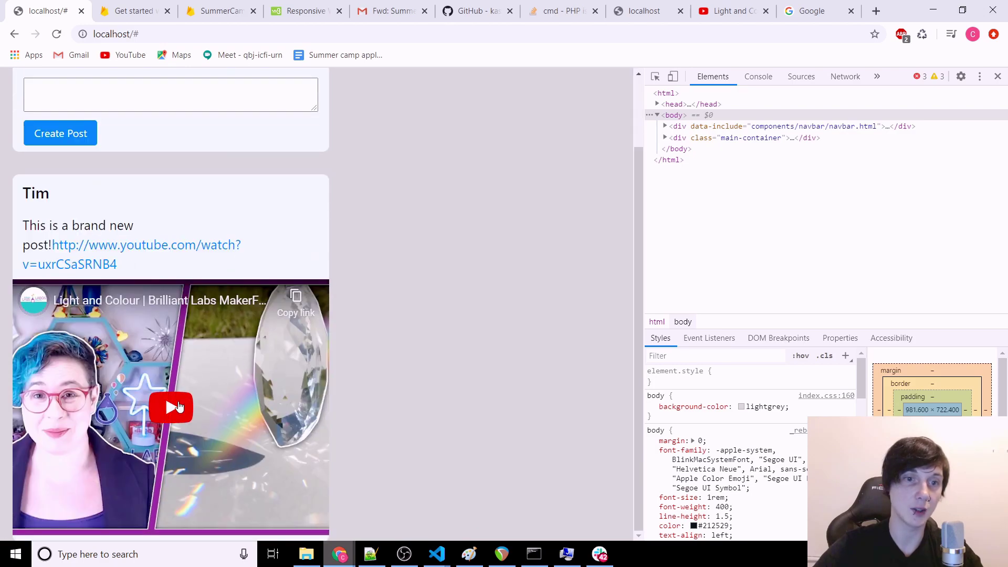
{"action": "scroll", "coordinate": [351, 300], "scroll_direction": "up", "scroll_amount": 1}
{"action": "scroll", "coordinate": [352, 300], "scroll_direction": "down", "scroll_amount": 1}
{"action": "scroll", "coordinate": [160, 404], "scroll_direction": "up", "scroll_amount": 1}
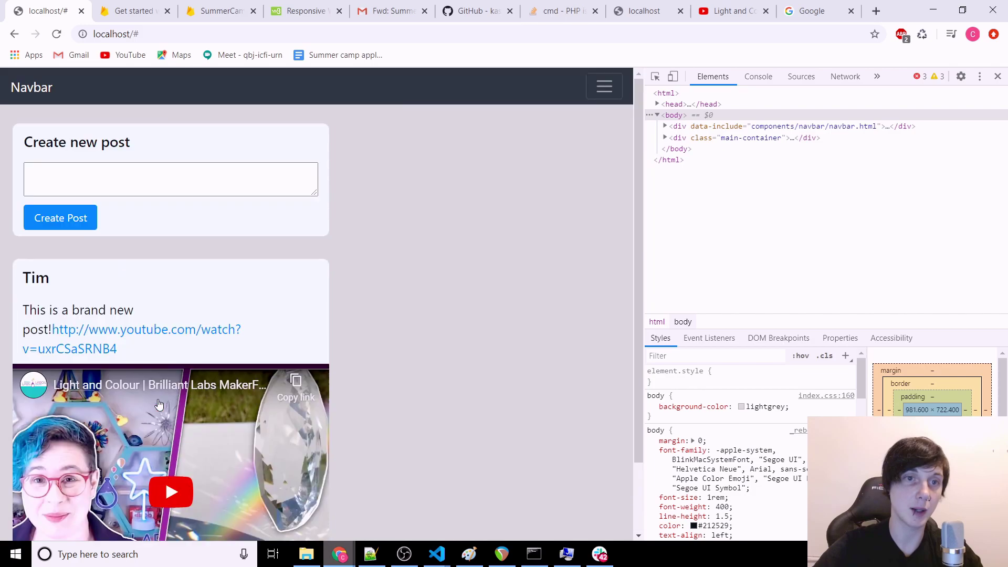
{"action": "left_click", "coordinate": [92, 184]}
{"action": "type", "text": "youtube"}
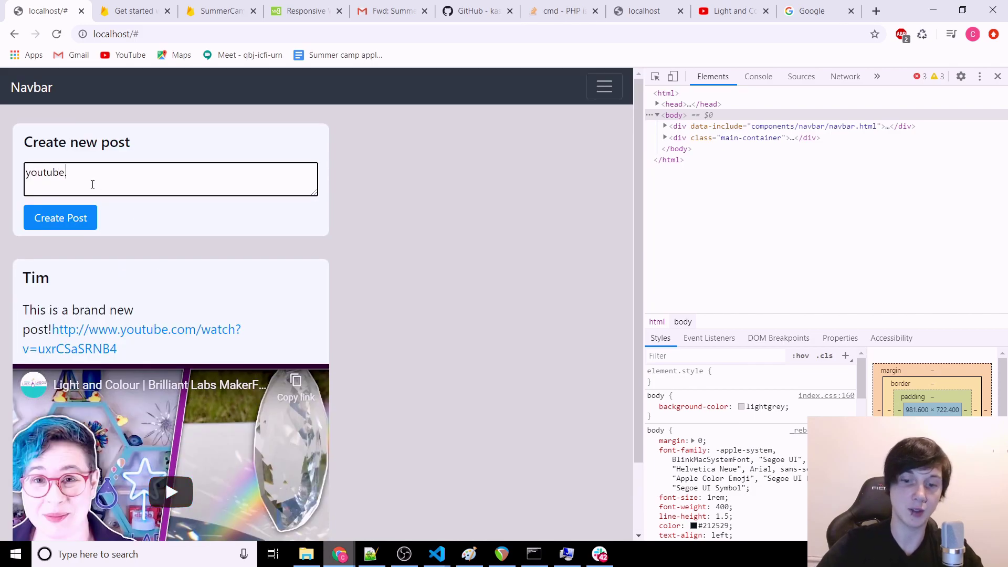
{"action": "type", "text": ".com"}
{"action": "left_click", "coordinate": [61, 218]}
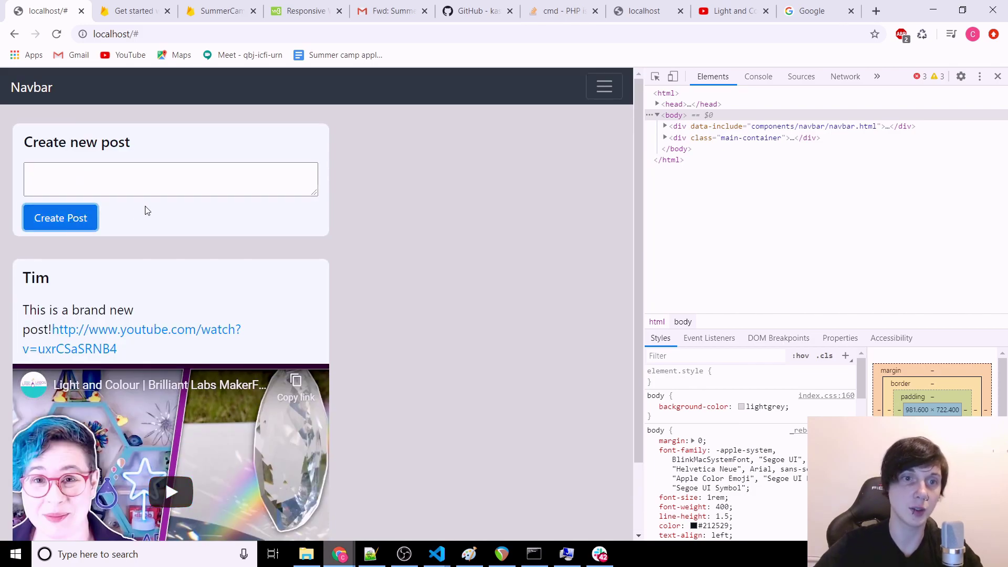
{"action": "scroll", "coordinate": [373, 303], "scroll_direction": "down", "scroll_amount": 1}
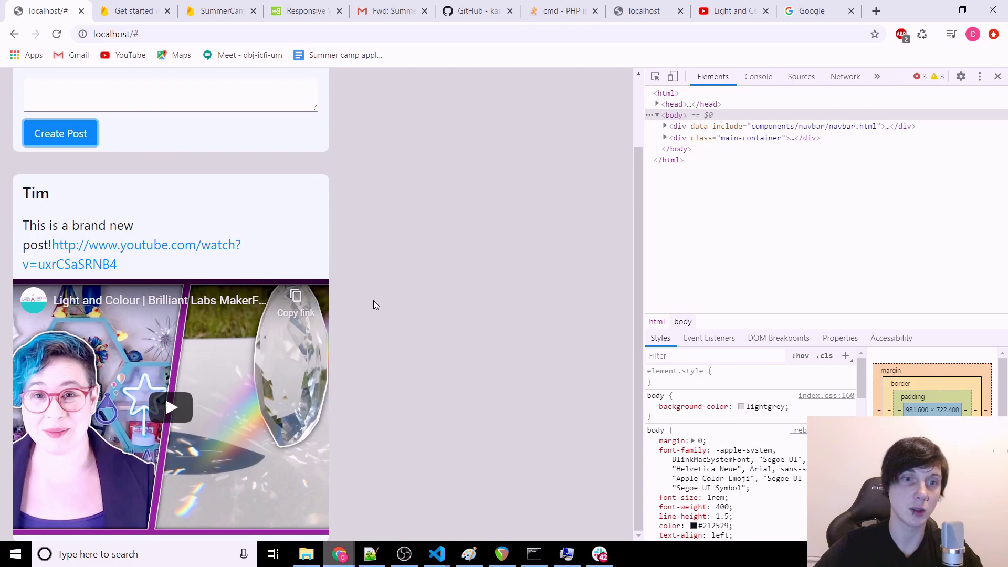
{"action": "left_click", "coordinate": [759, 76]}
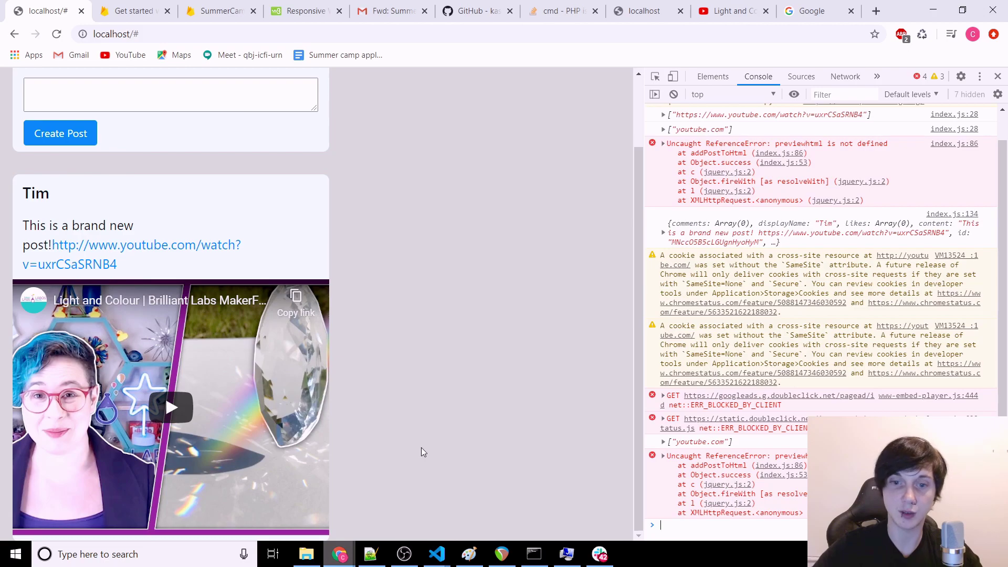
Correct 'previewhtml' to 'previewHtml' on line 86 of index.js and save.
{"action": "left_click", "coordinate": [378, 515]}
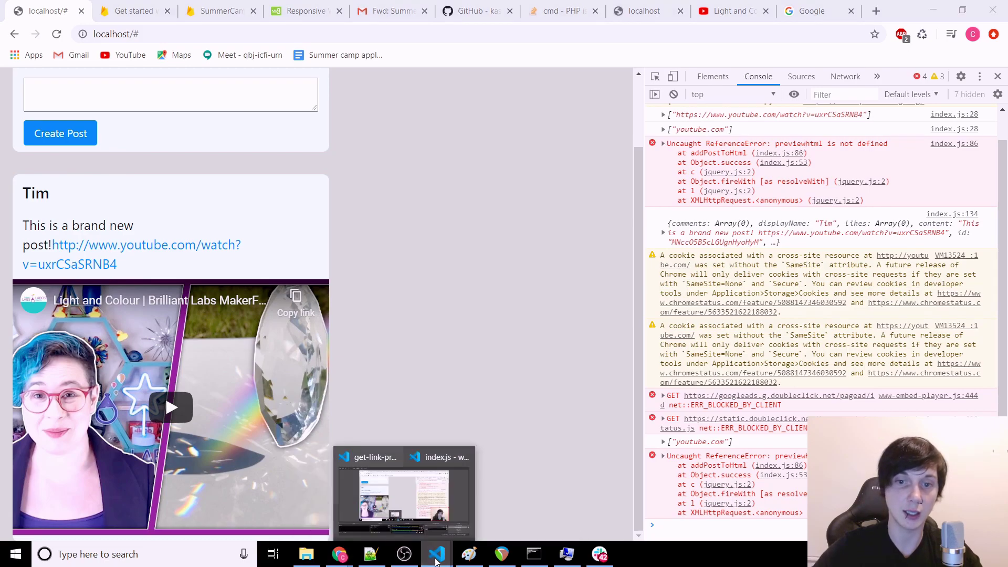
{"action": "left_click", "coordinate": [437, 554]}
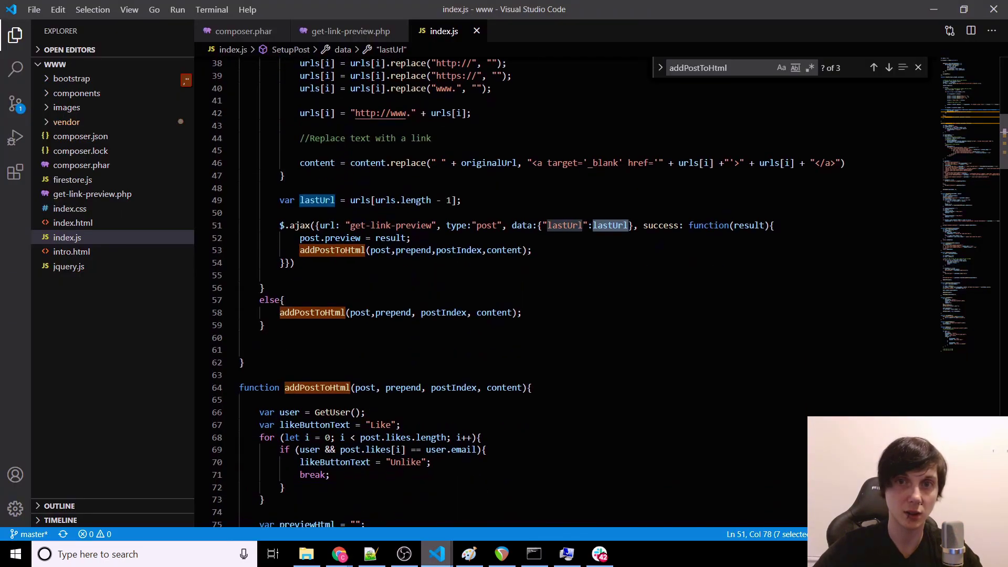
{"action": "scroll", "coordinate": [504, 315], "scroll_direction": "down", "scroll_amount": 8}
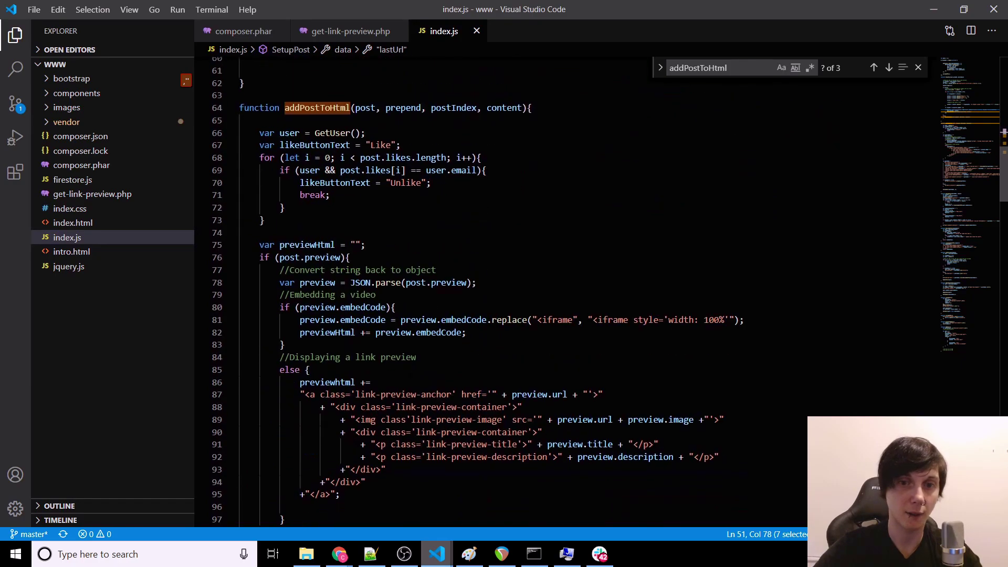
{"action": "left_click", "coordinate": [337, 382]}
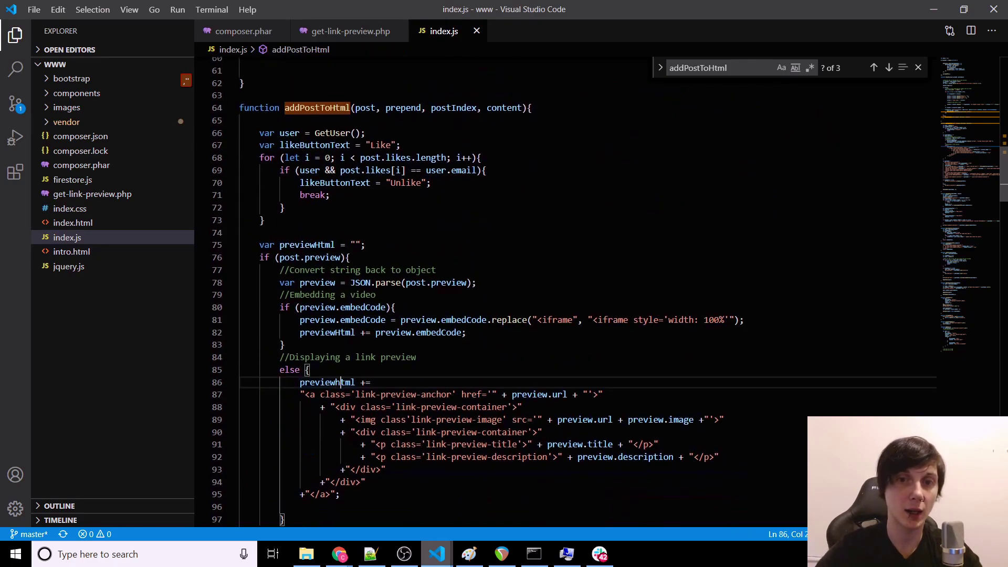
{"action": "key", "text": "BackSpace"}
{"action": "type", "text": "H"}
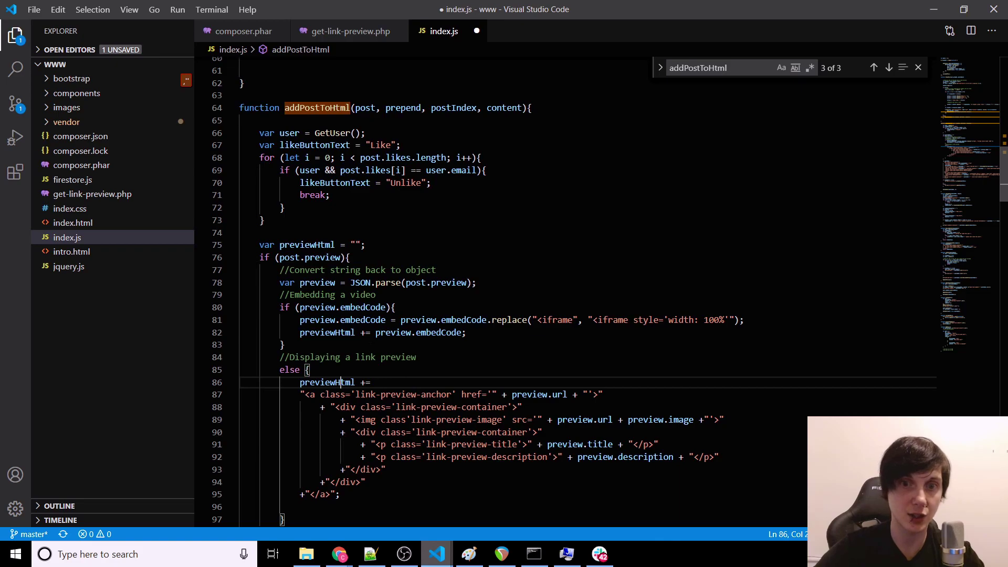
{"action": "key", "text": "ctrl+s"}
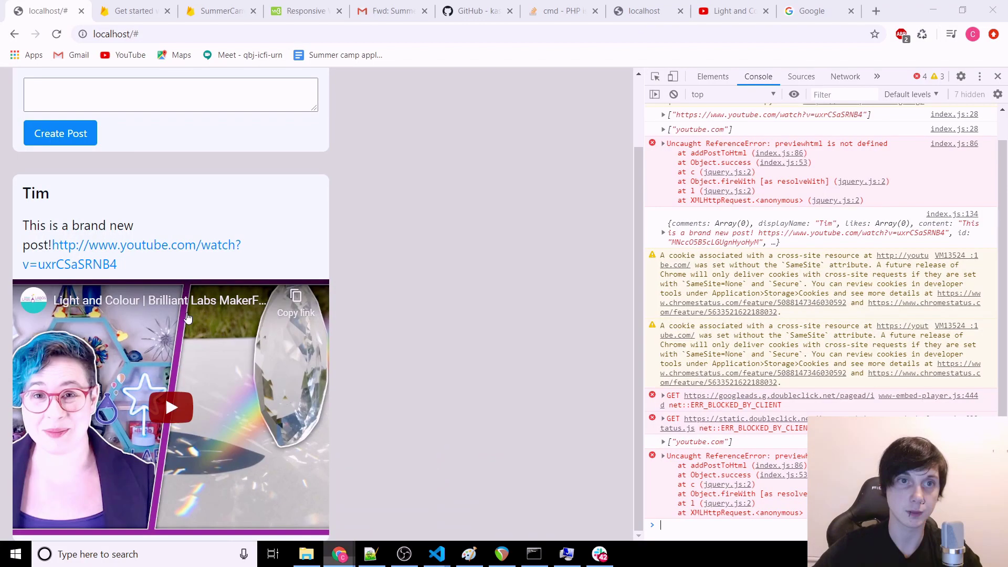
Reload the feed and give the YouTube preview image an inline width of 120px.
{"action": "left_click", "coordinate": [56, 35]}
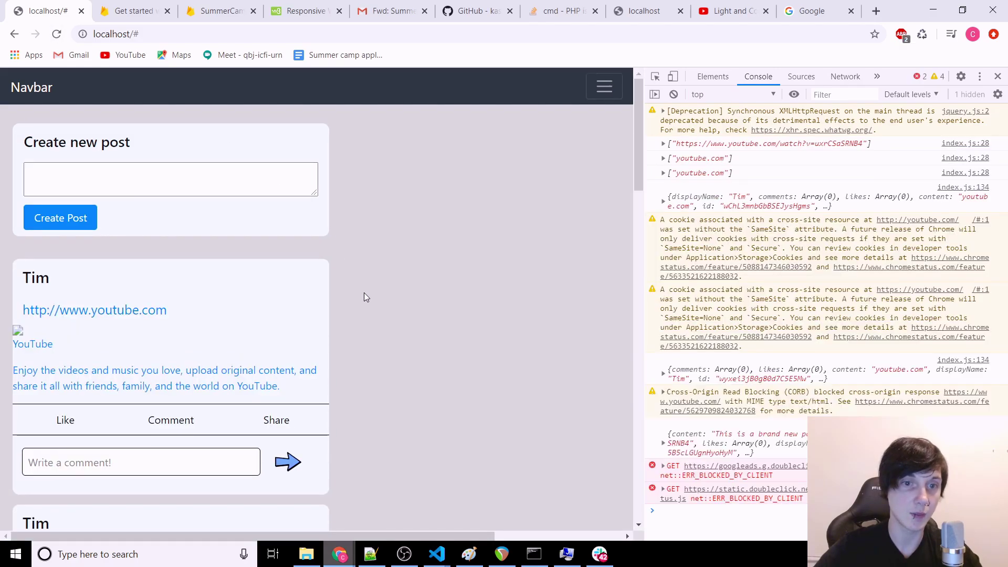
{"action": "scroll", "coordinate": [364, 297], "scroll_direction": "down", "scroll_amount": 3}
{"action": "scroll", "coordinate": [364, 296], "scroll_direction": "down", "scroll_amount": 3}
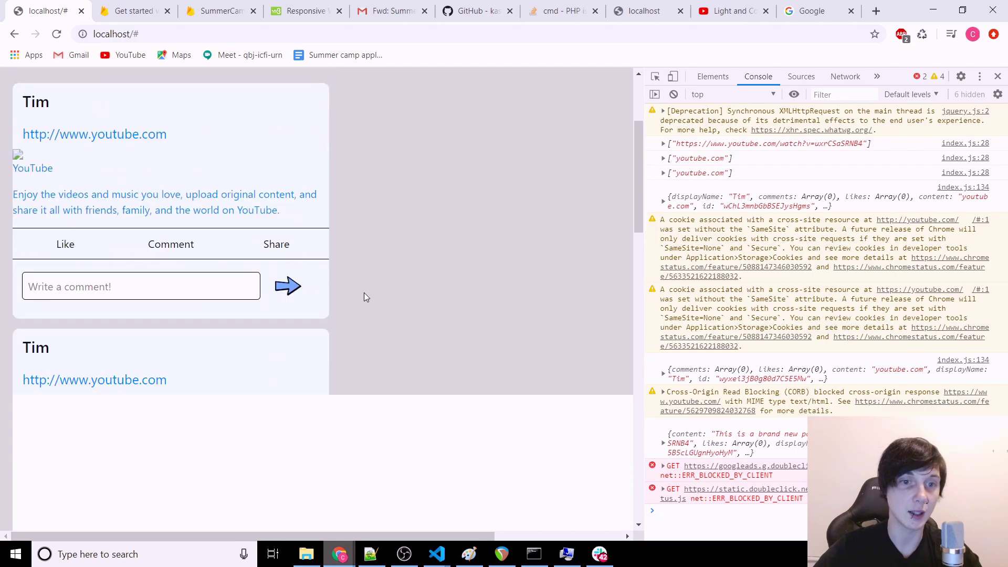
{"action": "scroll", "coordinate": [364, 297], "scroll_direction": "down", "scroll_amount": 3}
{"action": "scroll", "coordinate": [365, 296], "scroll_direction": "up", "scroll_amount": 5}
{"action": "scroll", "coordinate": [364, 297], "scroll_direction": "down", "scroll_amount": 3}
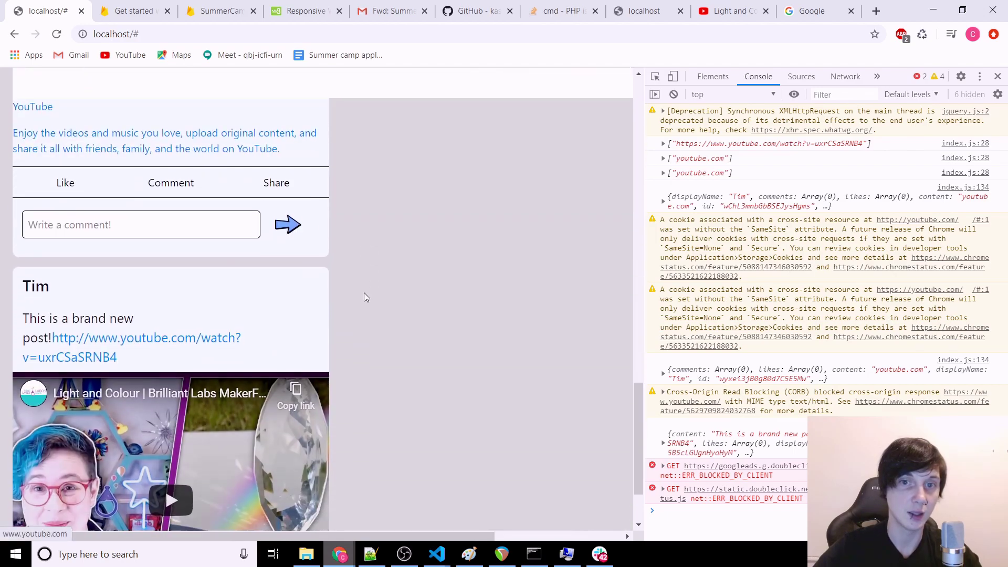
{"action": "scroll", "coordinate": [364, 297], "scroll_direction": "down", "scroll_amount": 2}
{"action": "scroll", "coordinate": [364, 297], "scroll_direction": "up", "scroll_amount": 3}
{"action": "scroll", "coordinate": [364, 297], "scroll_direction": "up", "scroll_amount": 3}
{"action": "scroll", "coordinate": [364, 297], "scroll_direction": "up", "scroll_amount": 3}
{"action": "scroll", "coordinate": [363, 297], "scroll_direction": "up", "scroll_amount": 3}
{"action": "scroll", "coordinate": [365, 297], "scroll_direction": "up", "scroll_amount": 3}
{"action": "scroll", "coordinate": [365, 297], "scroll_direction": "down", "scroll_amount": 3}
{"action": "scroll", "coordinate": [365, 296], "scroll_direction": "down", "scroll_amount": 5}
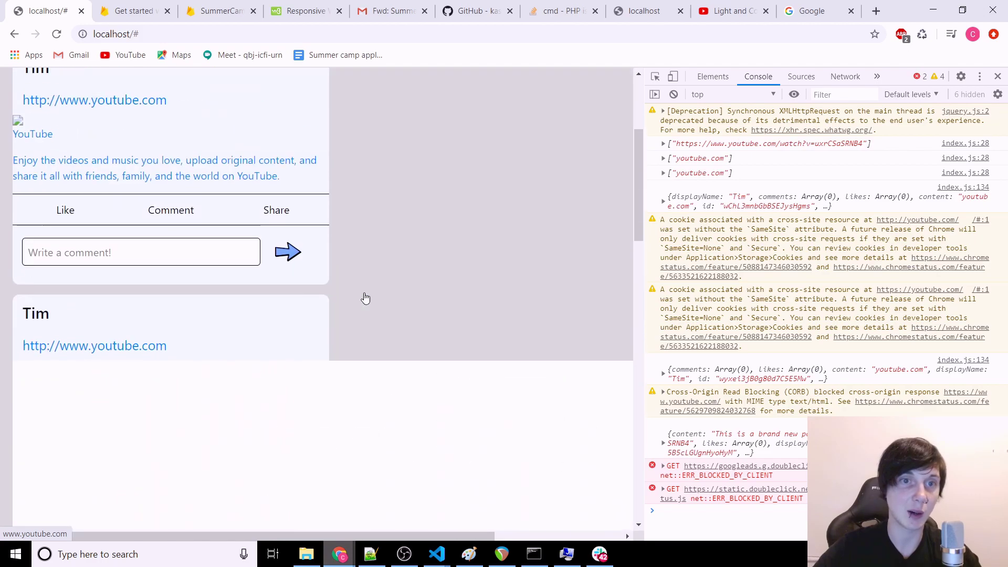
{"action": "scroll", "coordinate": [364, 297], "scroll_direction": "down", "scroll_amount": 3}
{"action": "scroll", "coordinate": [365, 297], "scroll_direction": "up", "scroll_amount": 3}
{"action": "scroll", "coordinate": [364, 297], "scroll_direction": "up", "scroll_amount": 2}
{"action": "scroll", "coordinate": [364, 297], "scroll_direction": "down", "scroll_amount": 4}
{"action": "scroll", "coordinate": [364, 297], "scroll_direction": "up", "scroll_amount": 2}
{"action": "right_click", "coordinate": [154, 293]}
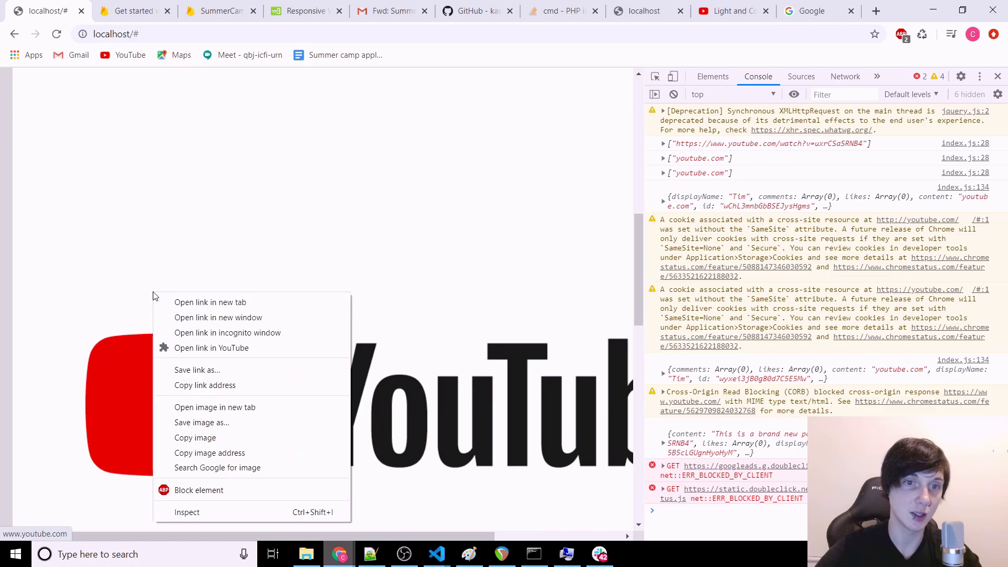
{"action": "left_click", "coordinate": [201, 514]}
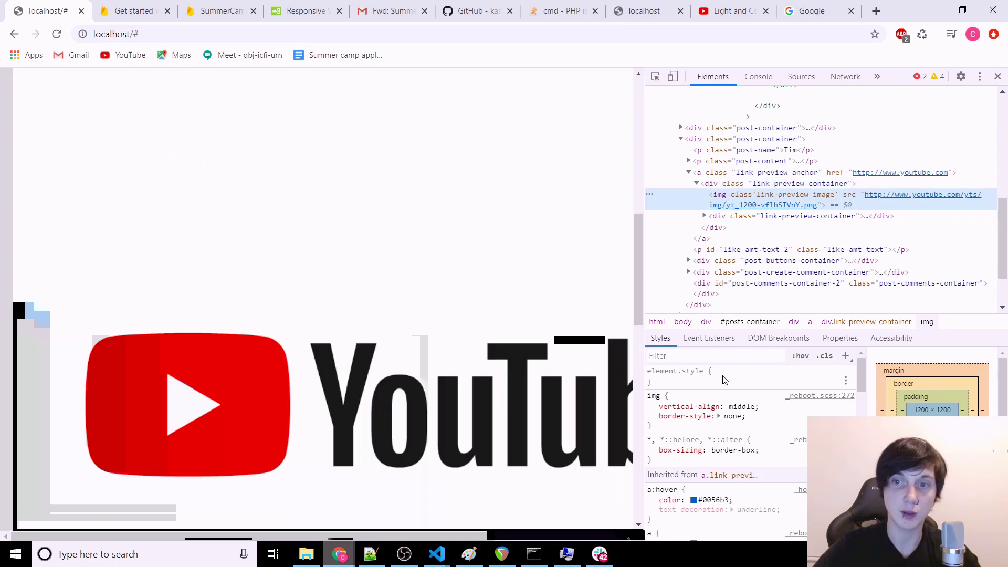
{"action": "left_click", "coordinate": [724, 375]}
{"action": "type", "text": "wi"}
{"action": "key", "text": "Tab"}
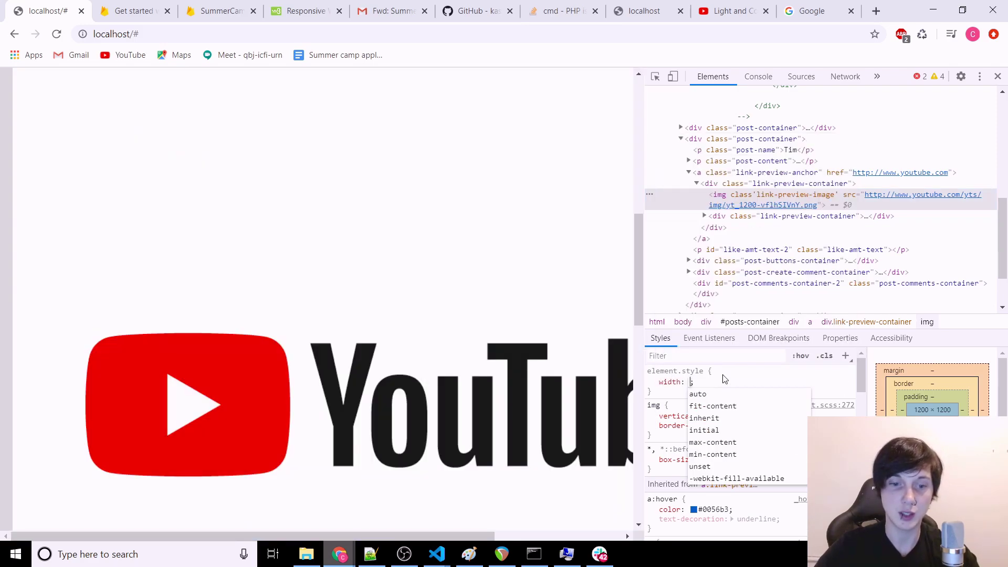
{"action": "type", "text": "20px"}
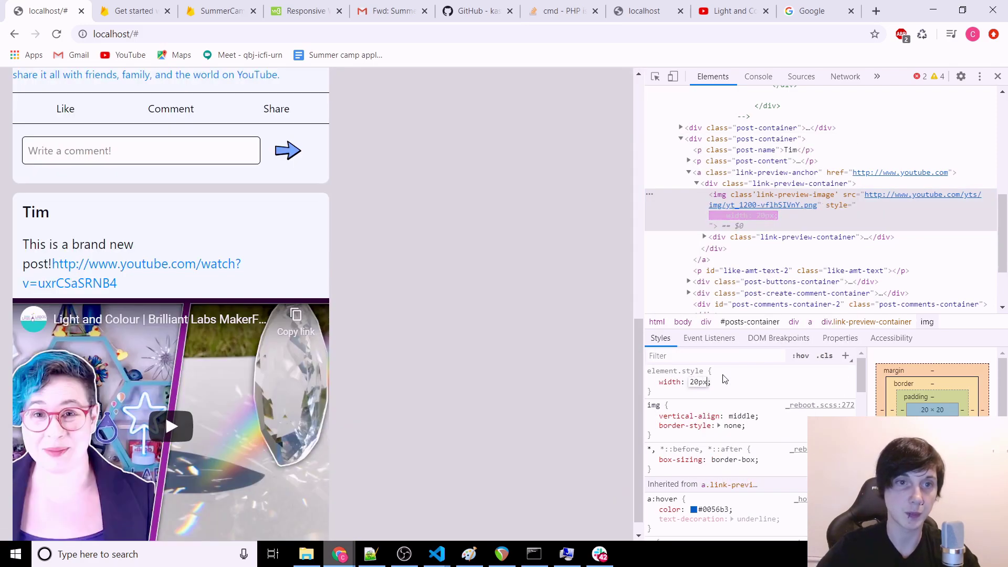
{"action": "scroll", "coordinate": [381, 339], "scroll_direction": "up", "scroll_amount": 3}
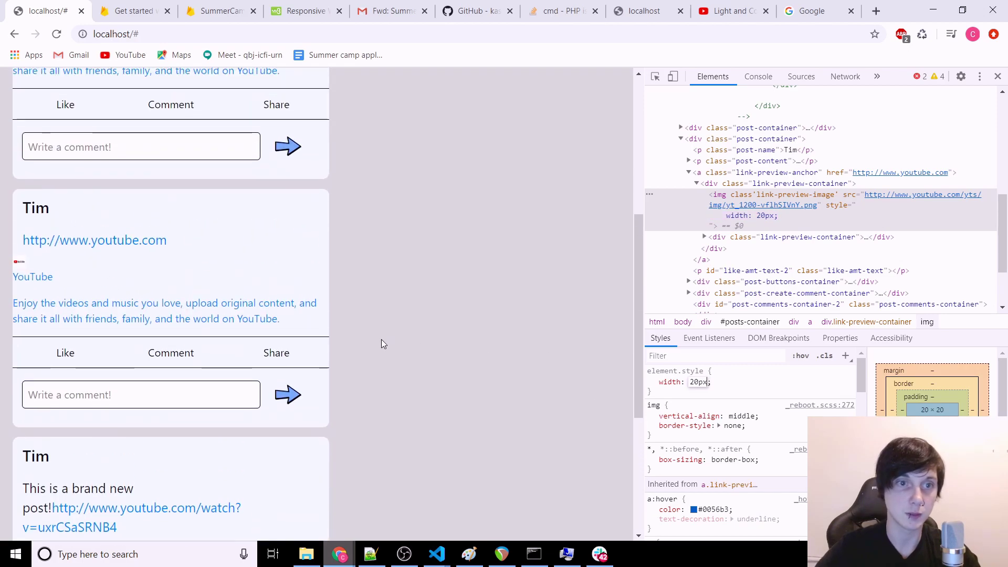
{"action": "key", "text": "Up"}
{"action": "key", "text": "Up"}
{"action": "key", "text": "Up"}
{"action": "key", "text": "Up"}
{"action": "key", "text": "Up"}
{"action": "key", "text": "Up"}
{"action": "key", "text": "Up"}
{"action": "key", "text": "Up"}
{"action": "key", "text": "Up"}
{"action": "key", "text": "Up"}
{"action": "key", "text": "Up"}
{"action": "key", "text": "Up"}
{"action": "key", "text": "Up"}
{"action": "key", "text": "Up"}
{"action": "key", "text": "Up"}
{"action": "key", "text": "Up"}
{"action": "key", "text": "Up"}
{"action": "key", "text": "Up"}
{"action": "key", "text": "Up"}
{"action": "key", "text": "Up"}
{"action": "key", "text": "Up"}
{"action": "key", "text": "Up"}
{"action": "key", "text": "Up"}
{"action": "key", "text": "Up"}
{"action": "key", "text": "Up"}
{"action": "key", "text": "Down"}
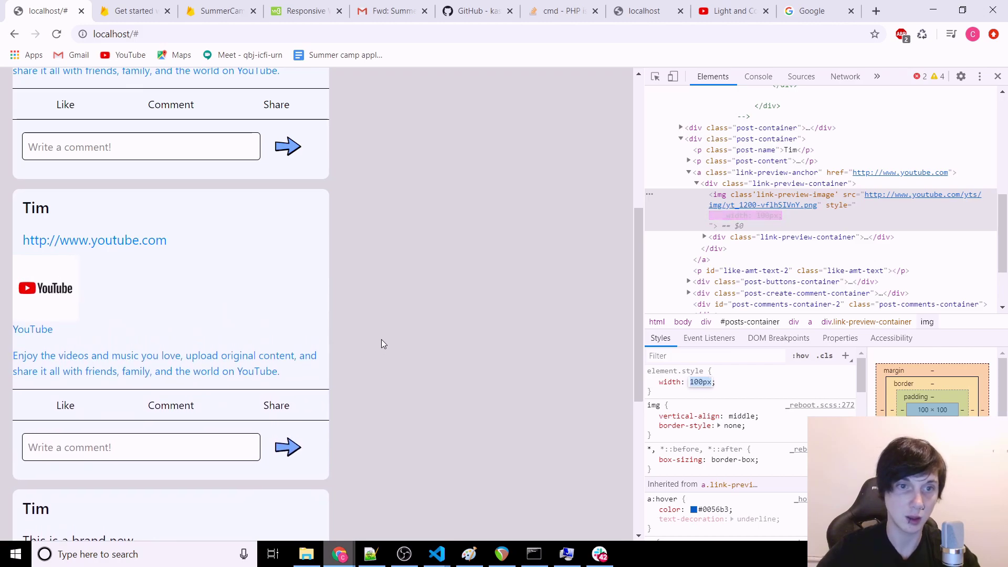
{"action": "key", "text": "Up"}
{"action": "key", "text": "Up"}
{"action": "key", "text": "Up"}
{"action": "key", "text": "Up"}
{"action": "key", "text": "Up"}
{"action": "key", "text": "Up"}
{"action": "key", "text": "Up"}
{"action": "key", "text": "Up"}
{"action": "key", "text": "Up"}
{"action": "key", "text": "Up"}
{"action": "key", "text": "Up"}
{"action": "key", "text": "Up"}
{"action": "key", "text": "Up"}
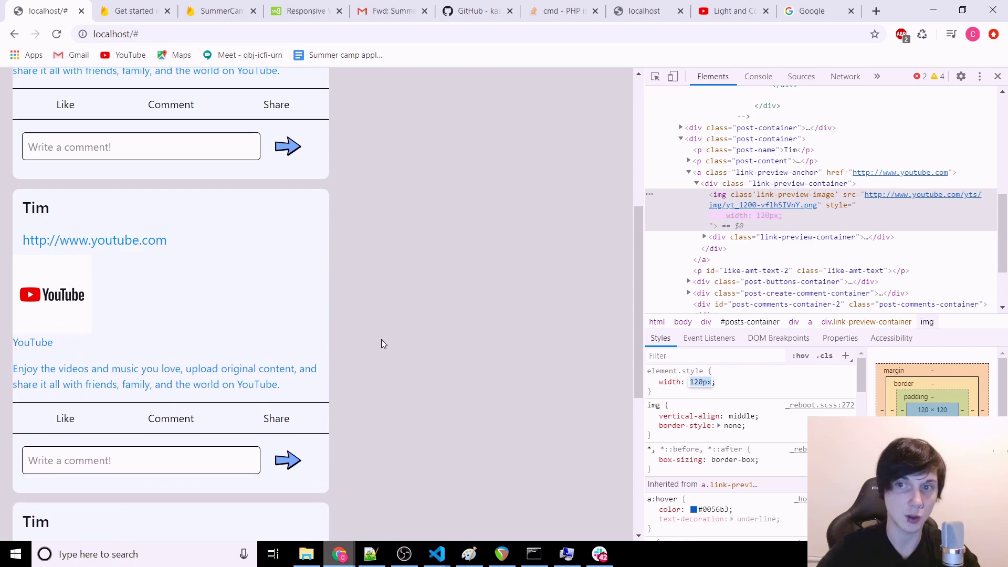
Set display: flex on div.link-preview-container.
{"action": "left_click", "coordinate": [775, 184]}
{"action": "left_click", "coordinate": [721, 381]}
{"action": "type", "text": "display: flex;"}
{"action": "key", "text": "Tab"}
{"action": "type", "text": "f"}
{"action": "key", "text": "Return"}
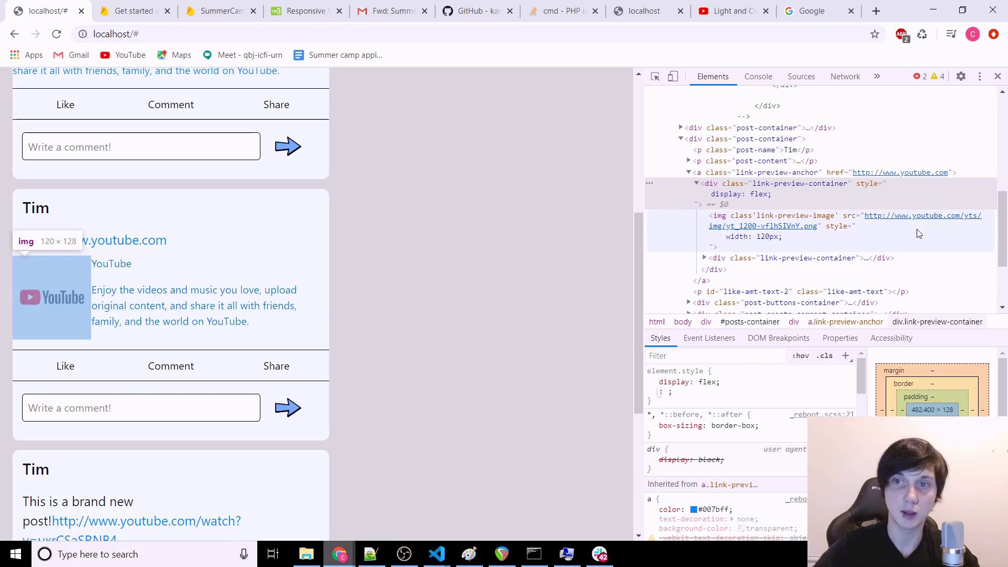
Give the preview image margin-left: 15px and margin-right: 15px.
{"action": "left_click", "coordinate": [855, 236]}
{"action": "left_click", "coordinate": [731, 379]}
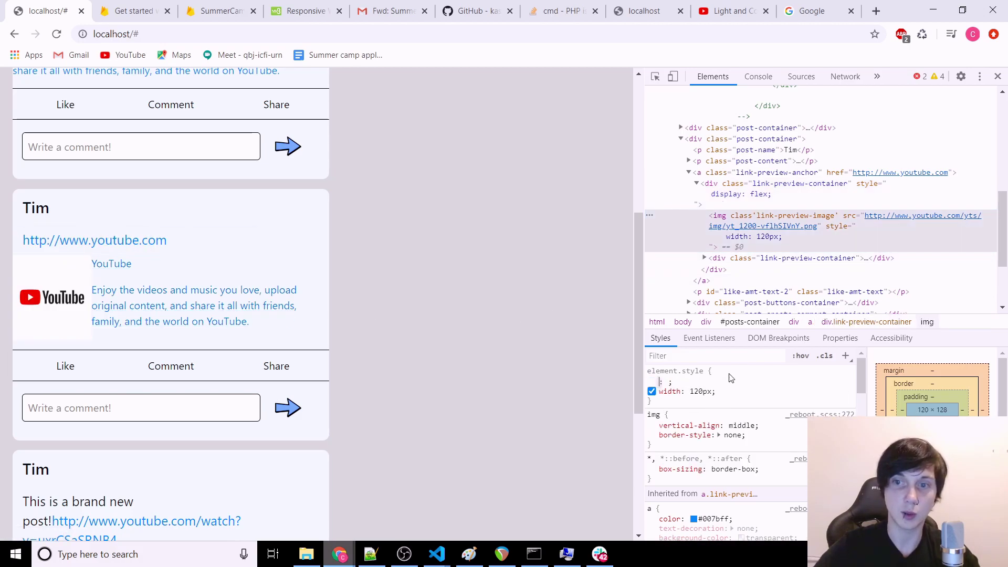
{"action": "type", "text": "margin-left"}
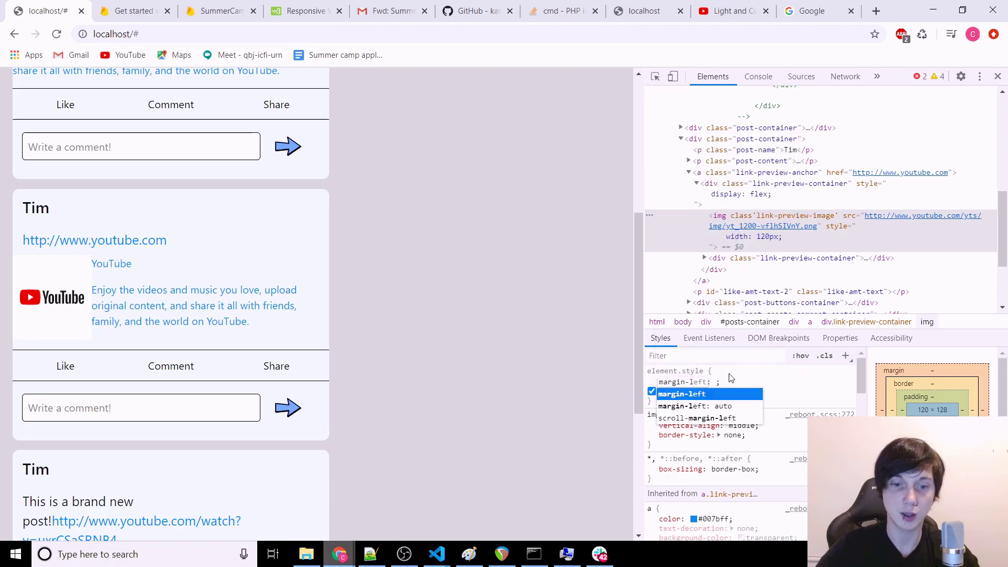
{"action": "key", "text": "Tab"}
{"action": "type", "text": "20px"}
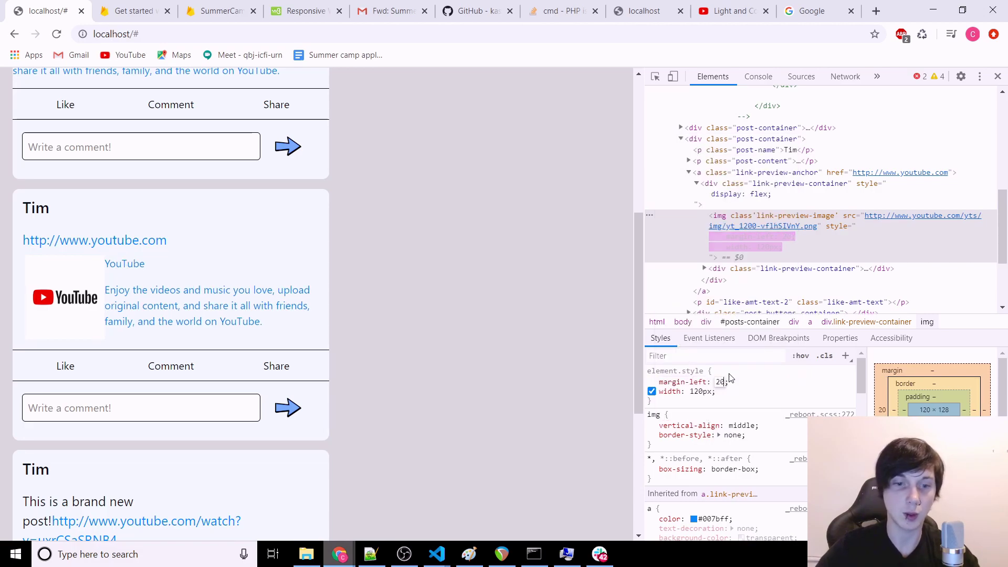
{"action": "key", "text": "Down"}
{"action": "key", "text": "Down"}
{"action": "key", "text": "Down"}
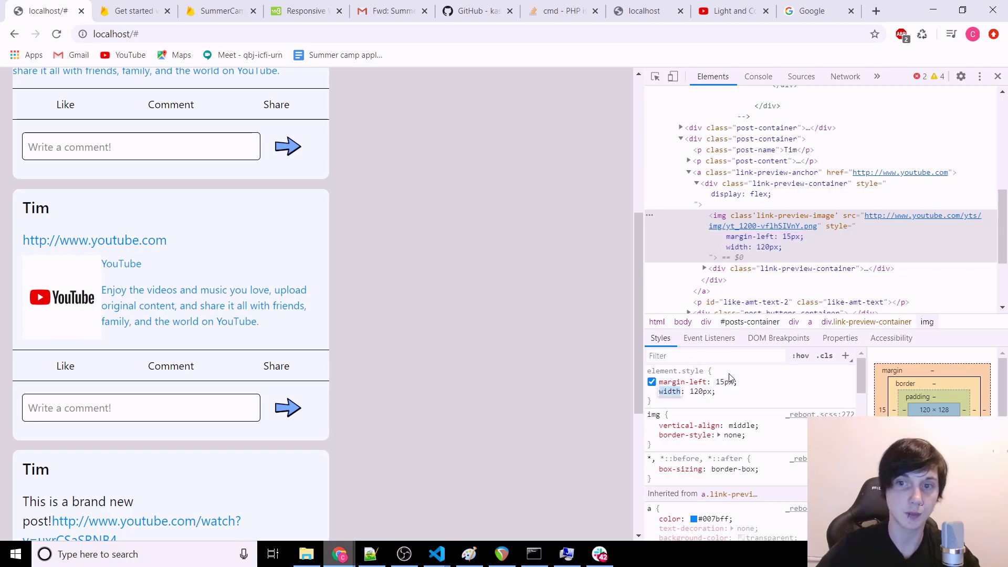
{"action": "key", "text": "Tab"}
{"action": "type", "text": "margin-r"}
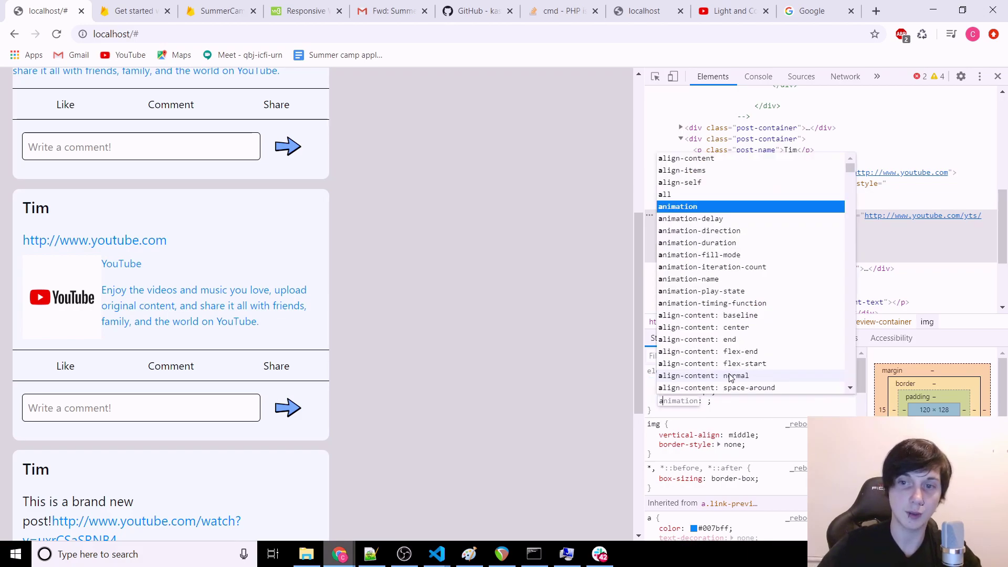
{"action": "key", "text": "Tab"}
{"action": "type", "text": "15px"}
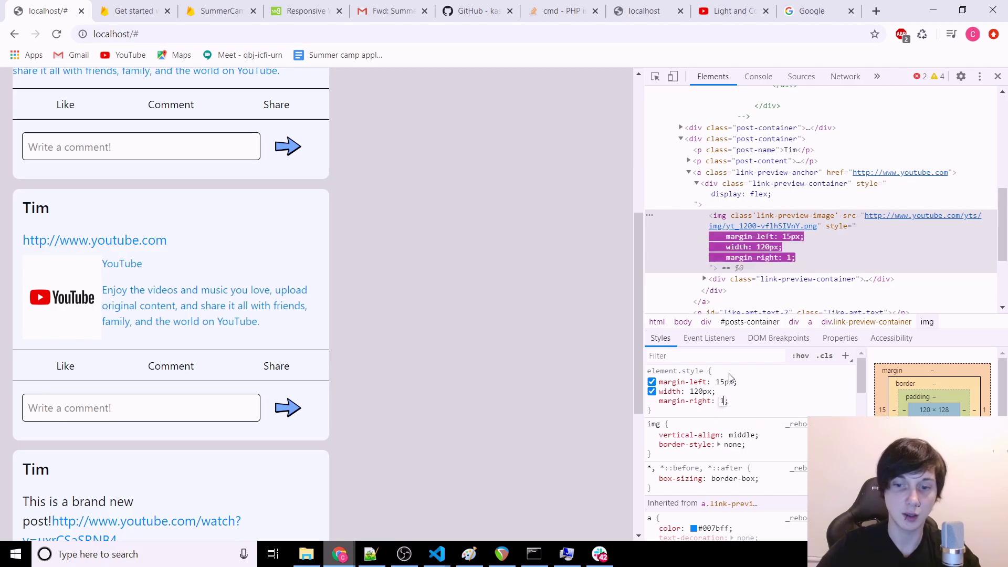
{"action": "key", "text": "Return"}
{"action": "scroll", "coordinate": [747, 213], "scroll_direction": "down", "scroll_amount": 1}
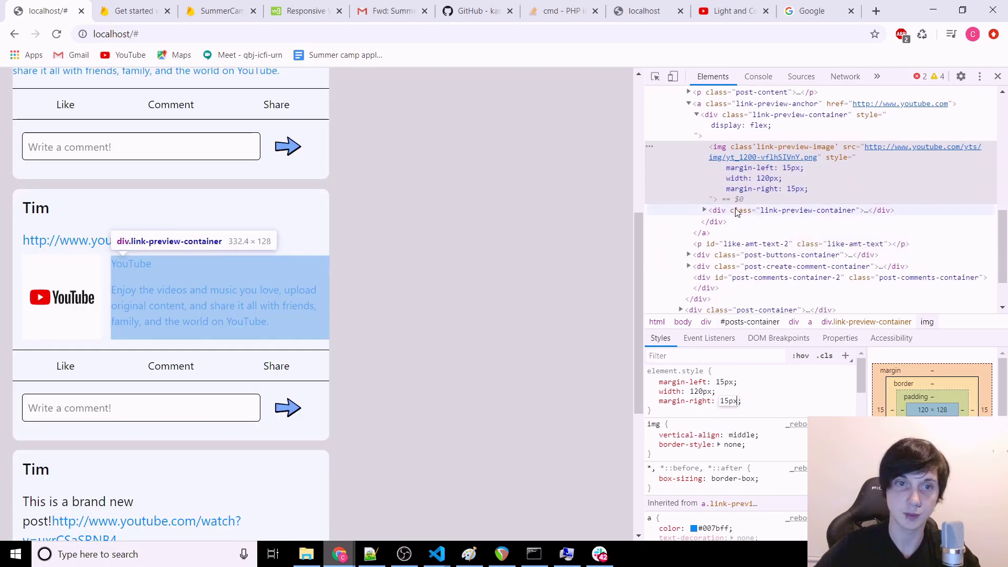
{"action": "left_click", "coordinate": [705, 210]}
{"action": "left_click", "coordinate": [736, 222]}
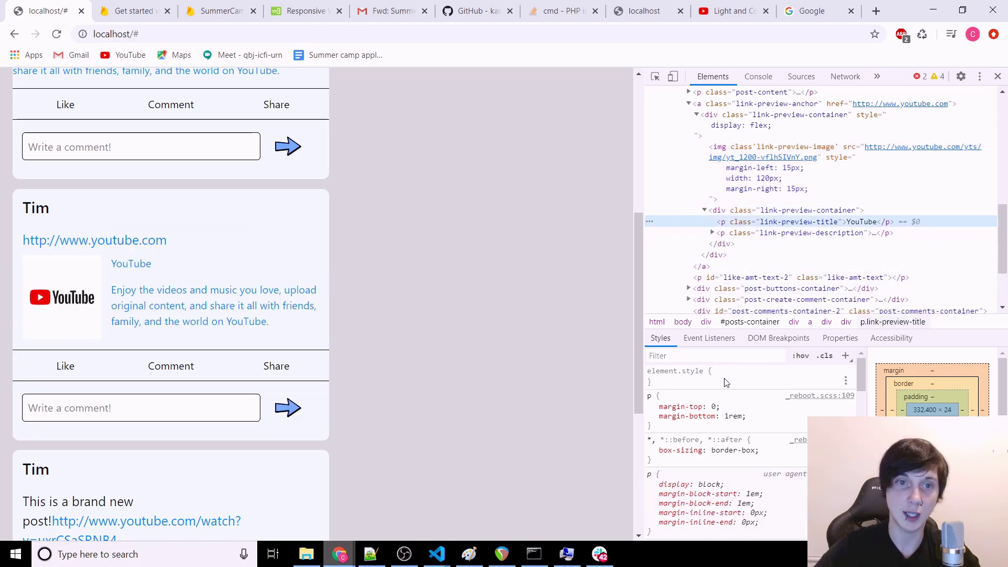
Add color: black, font-size: 21px and font-weight: 500 to p.link-preview-title's inline style.
{"action": "left_click", "coordinate": [724, 382]}
{"action": "type", "text": "color: ;"}
{"action": "key", "text": "Tab"}
{"action": "type", "text": "black"}
{"action": "key", "text": "Return"}
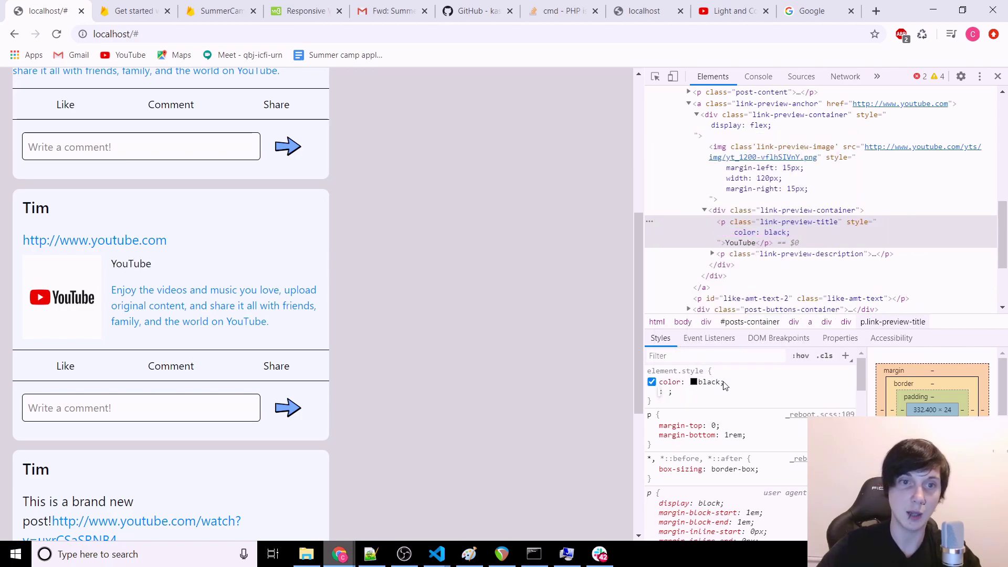
{"action": "type", "text": "font-size"}
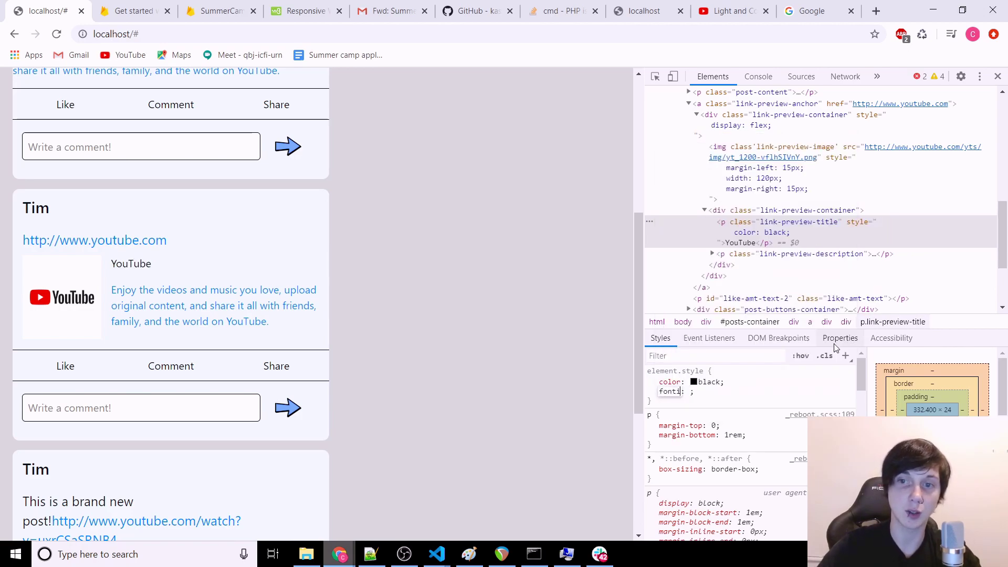
{"action": "key", "text": "Tab"}
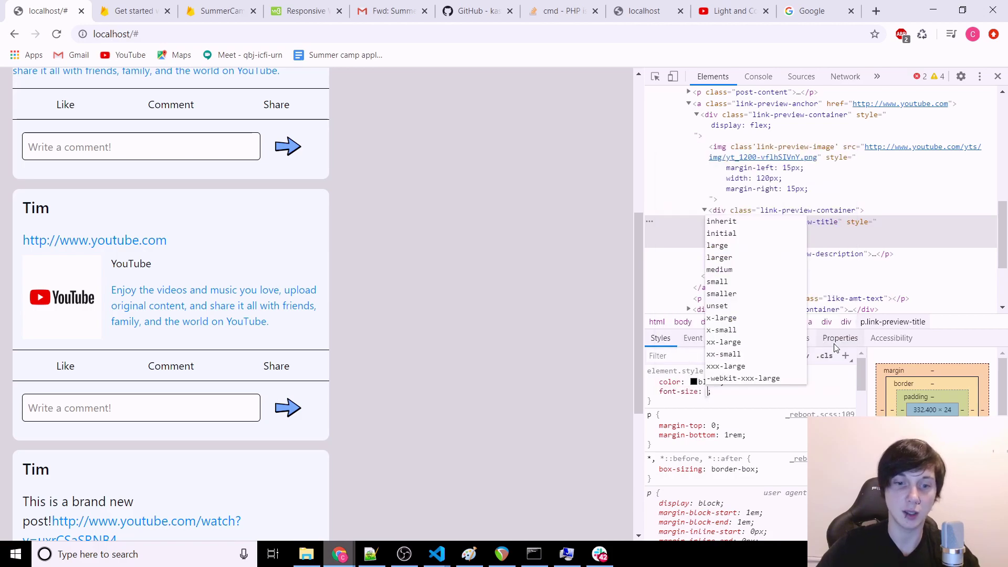
{"action": "type", "text": "20px"}
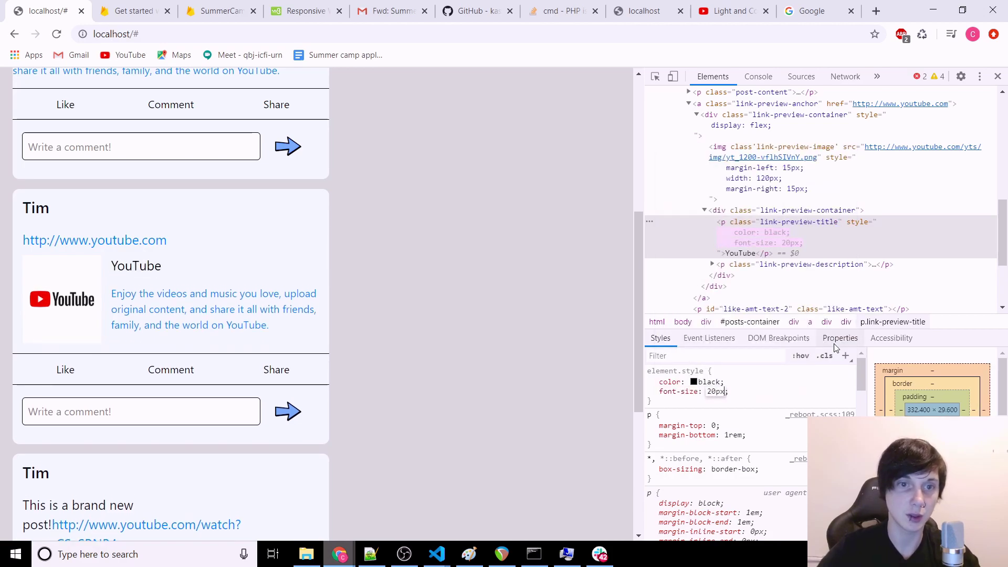
{"action": "key", "text": "Up"}
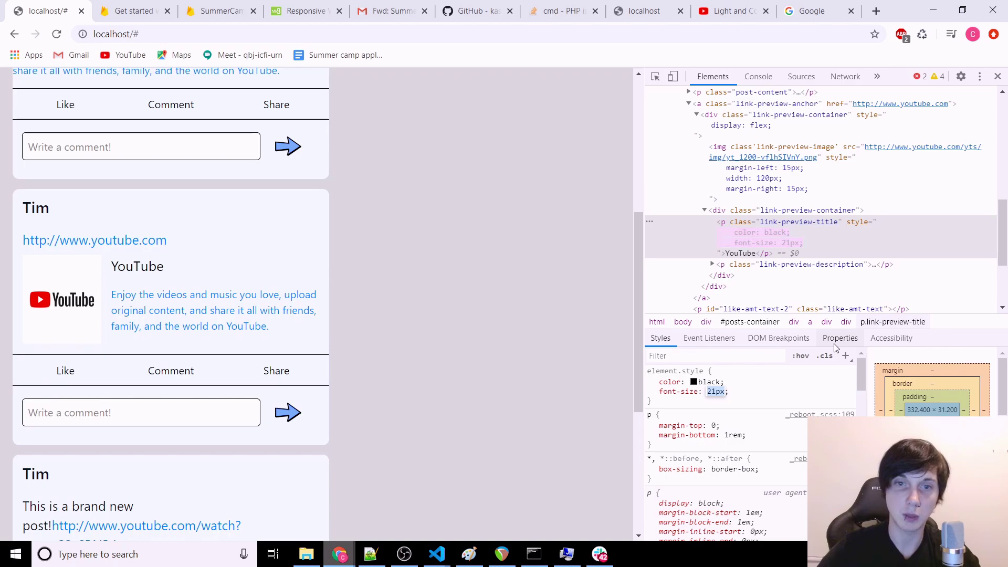
{"action": "key", "text": "Return"}
{"action": "type", "text": "font-weight"}
{"action": "key", "text": "Tab"}
{"action": "type", "text": "bold"}
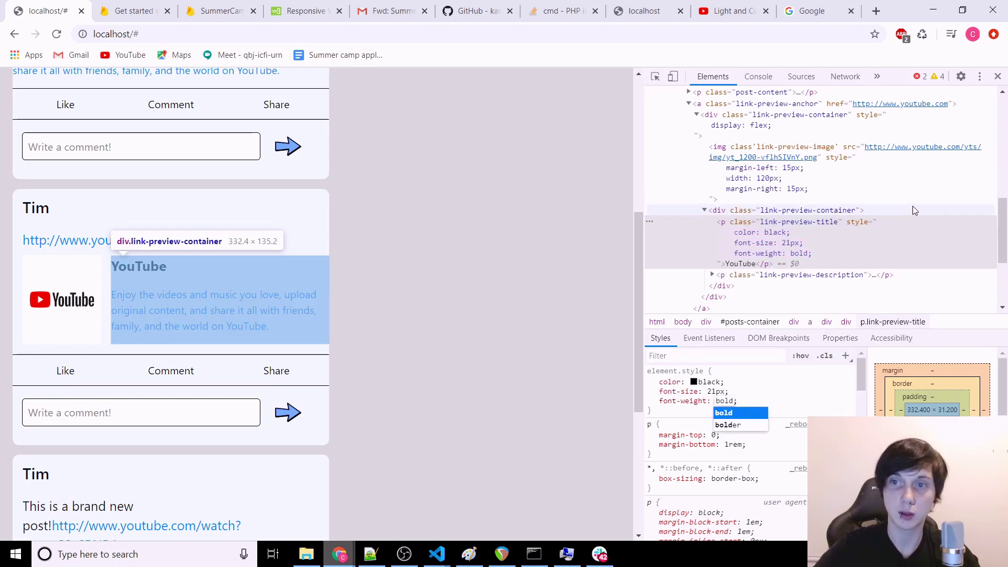
{"action": "key", "text": "ctrl+BackSpace"}
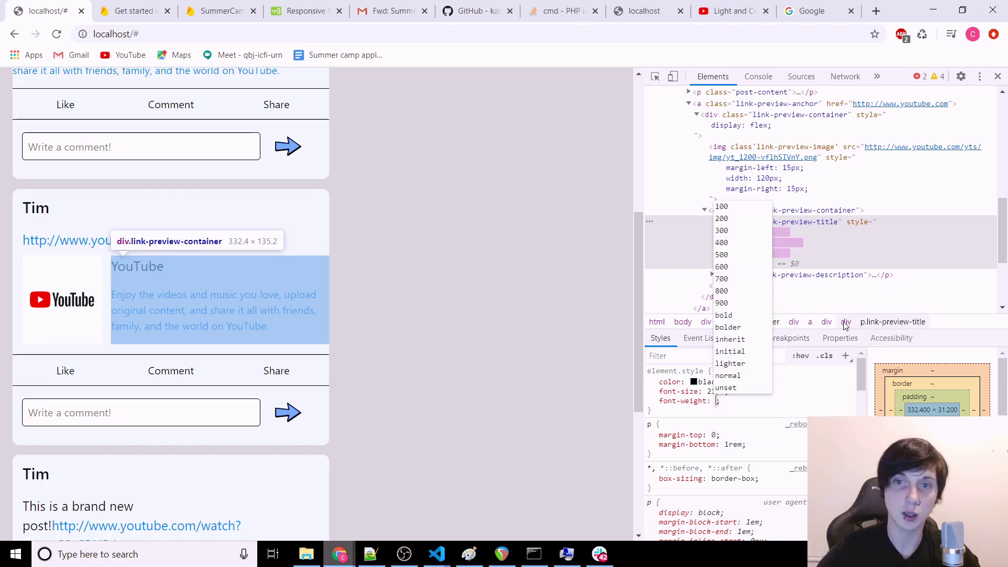
{"action": "key", "text": "Down"}
{"action": "key", "text": "Down"}
{"action": "key", "text": "Down"}
{"action": "key", "text": "Down"}
{"action": "key", "text": "Down"}
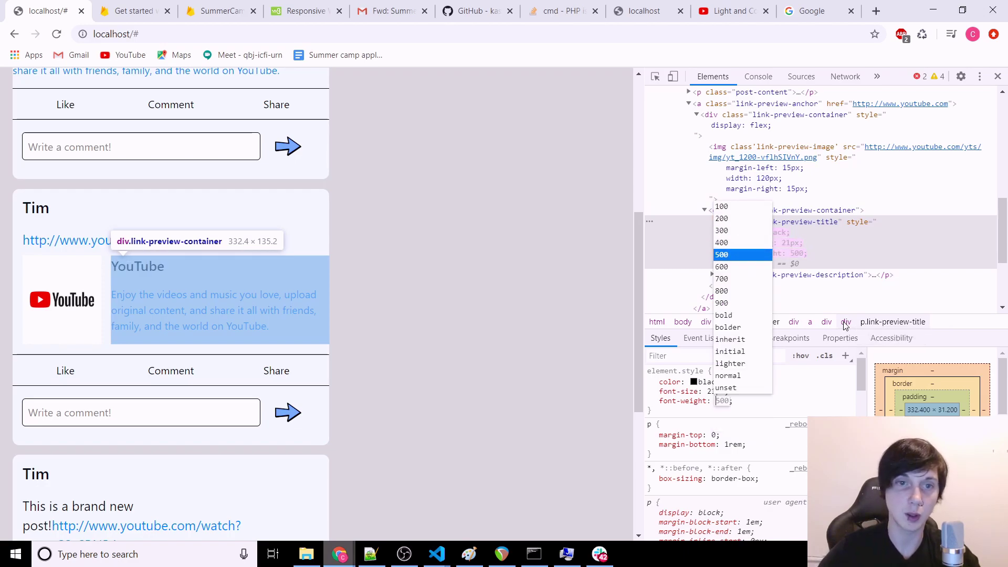
{"action": "key", "text": "Return"}
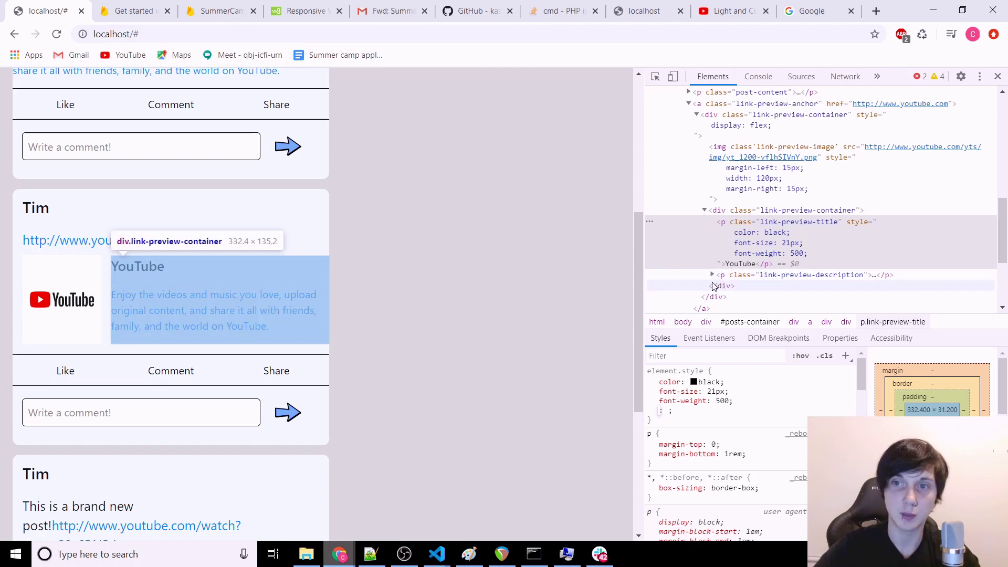
Give p.link-preview-description inline color: black and text-decoration: none !important.
{"action": "left_click", "coordinate": [711, 274]}
{"action": "left_click", "coordinate": [747, 274]}
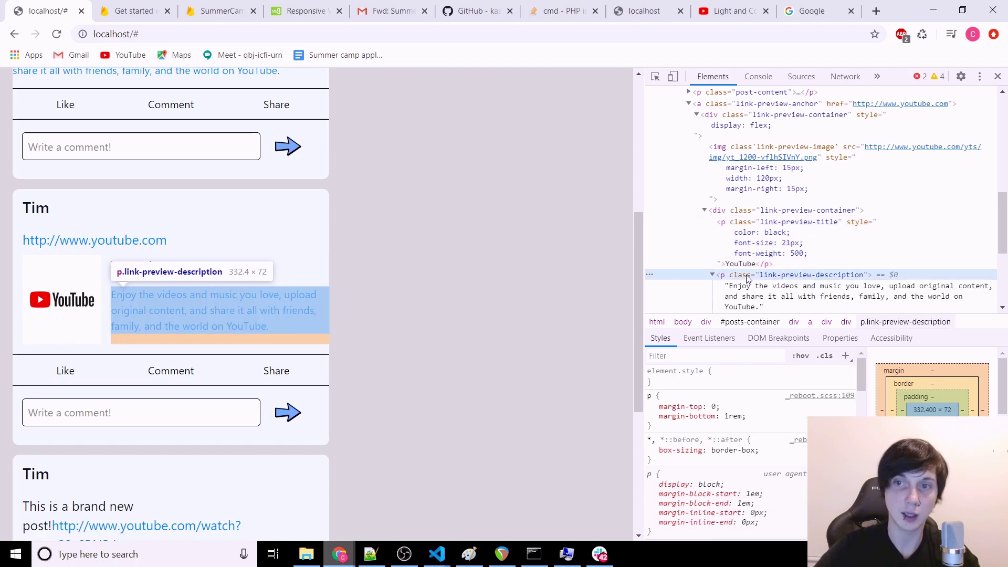
{"action": "left_click", "coordinate": [719, 372]}
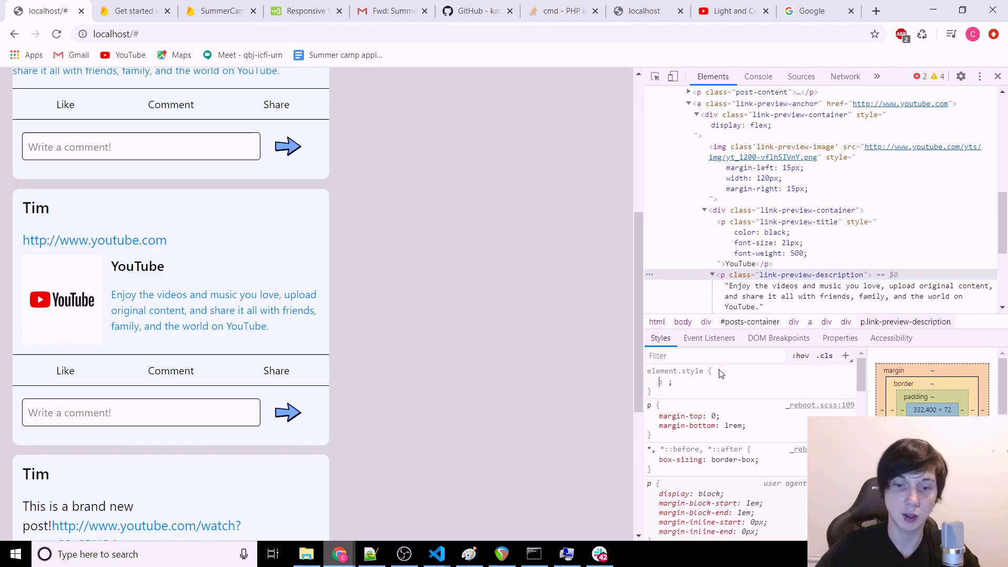
{"action": "type", "text": "color"}
{"action": "key", "text": "Tab"}
{"action": "type", "text": "bla"}
{"action": "key", "text": "Return"}
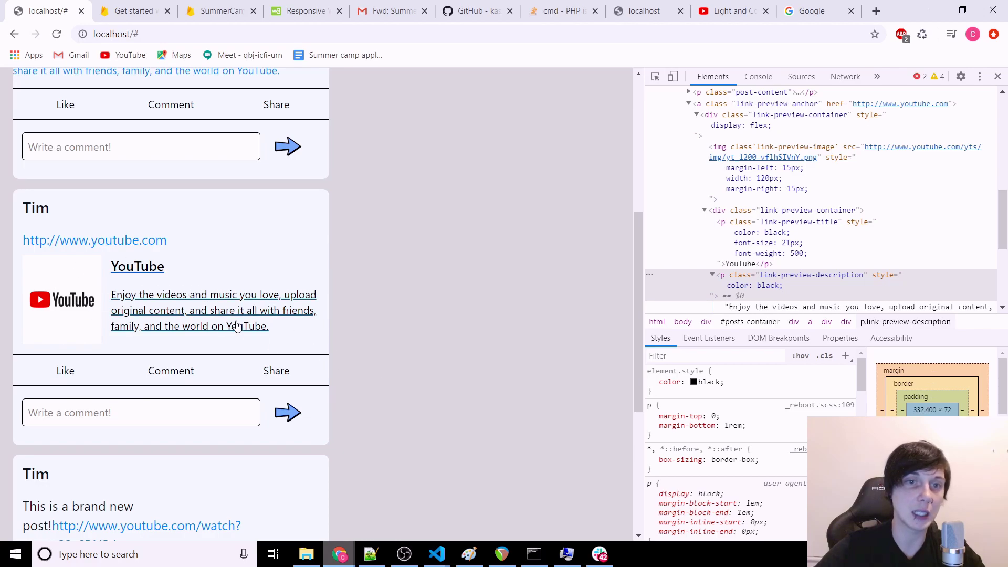
{"action": "left_click", "coordinate": [747, 371]}
{"action": "type", "text": "font-d"}
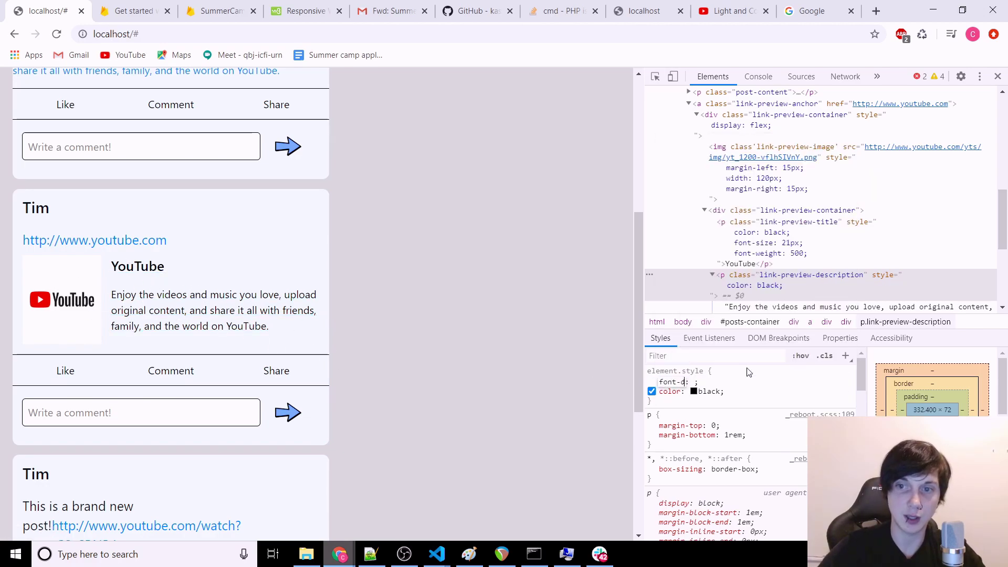
{"action": "key", "text": "BackSpace"}
{"action": "key", "text": "BackSpace"}
{"action": "key", "text": "BackSpace"}
{"action": "type", "text": "te"}
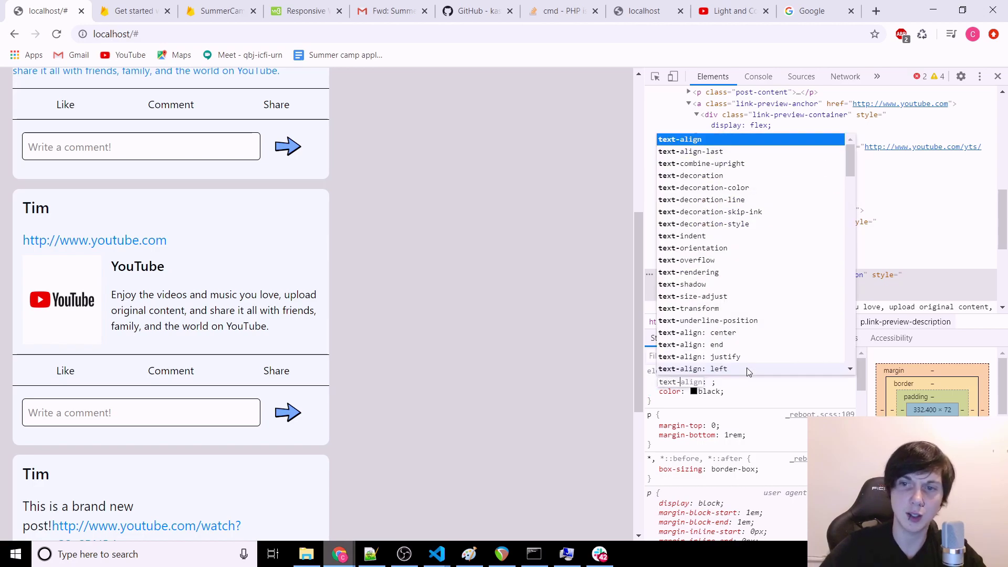
{"action": "type", "text": "xt-decoration"}
{"action": "key", "text": "Tab"}
{"action": "type", "text": "none"}
{"action": "key", "text": "Return"}
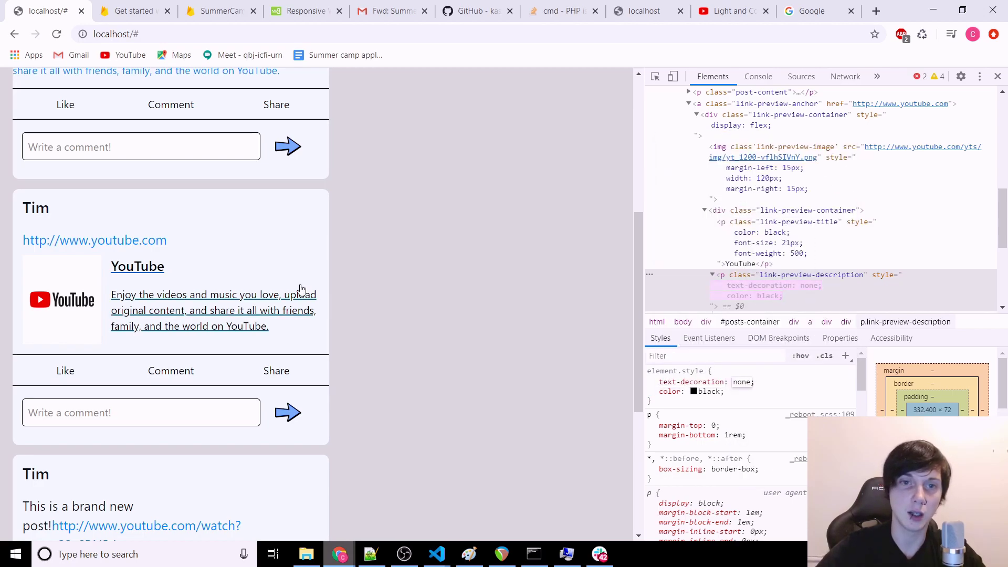
{"action": "left_click", "coordinate": [741, 382]}
{"action": "type", "text": "!important"}
{"action": "key", "text": "Return"}
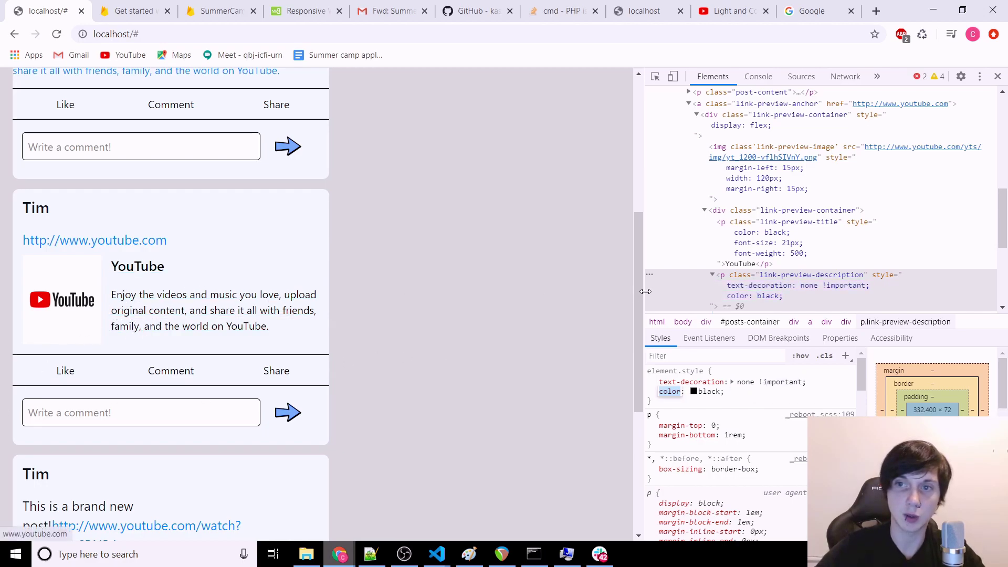
{"action": "scroll", "coordinate": [787, 205], "scroll_direction": "up", "scroll_amount": 2}
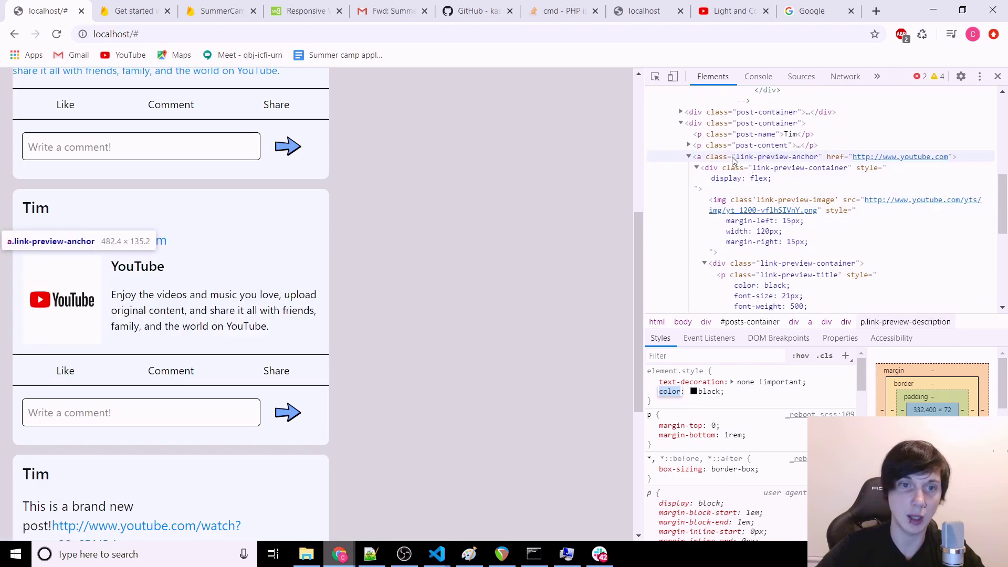
Add inline text-decoration: none to a.link-preview-anchor.
{"action": "left_click", "coordinate": [732, 157]}
{"action": "left_click", "coordinate": [725, 380]}
{"action": "type", "text": "text"}
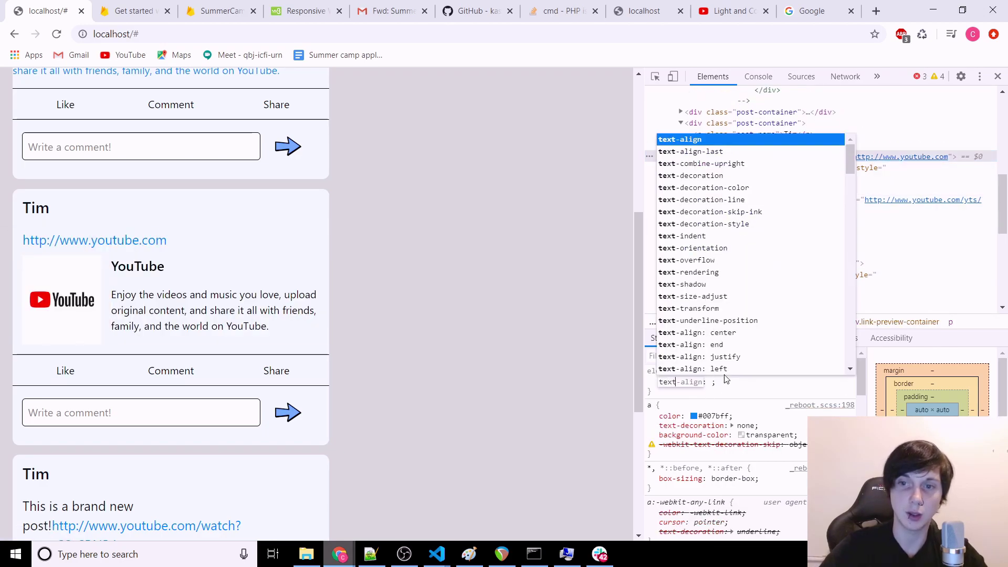
{"action": "key", "text": "Down"}
{"action": "key", "text": "Down"}
{"action": "key", "text": "Down"}
{"action": "key", "text": "Tab"}
{"action": "type", "text": "none"}
{"action": "key", "text": "Return"}
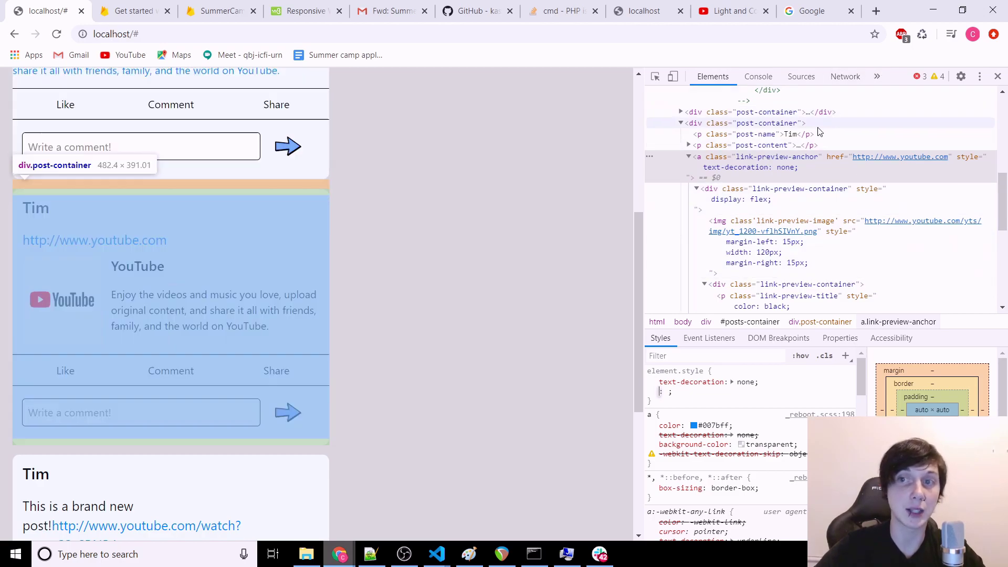
{"action": "left_click", "coordinate": [782, 159]}
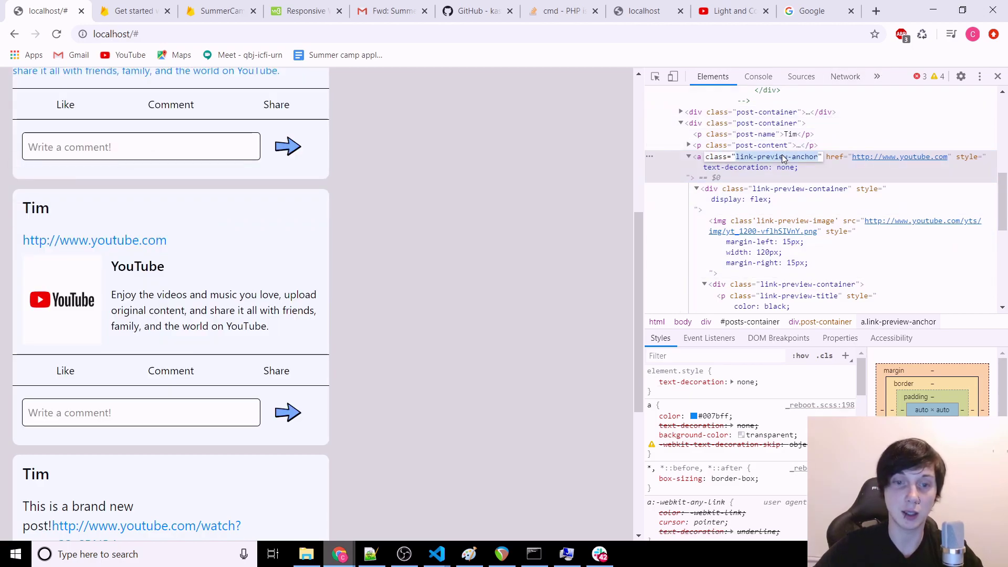
{"action": "mouse_move", "coordinate": [437, 554]}
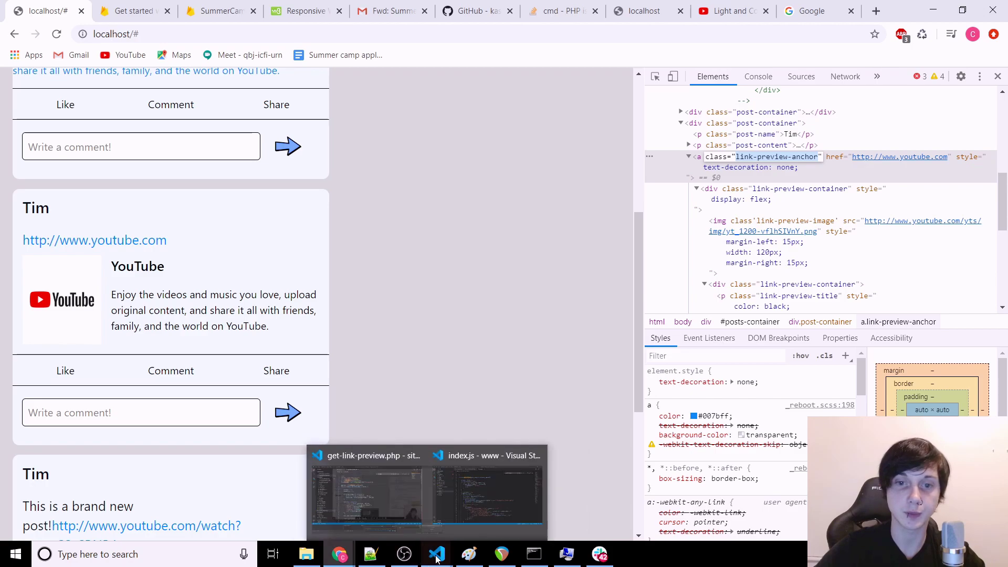
Start a .link-preview-anchor rule on line 13 of index.css.
{"action": "left_click", "coordinate": [489, 526]}
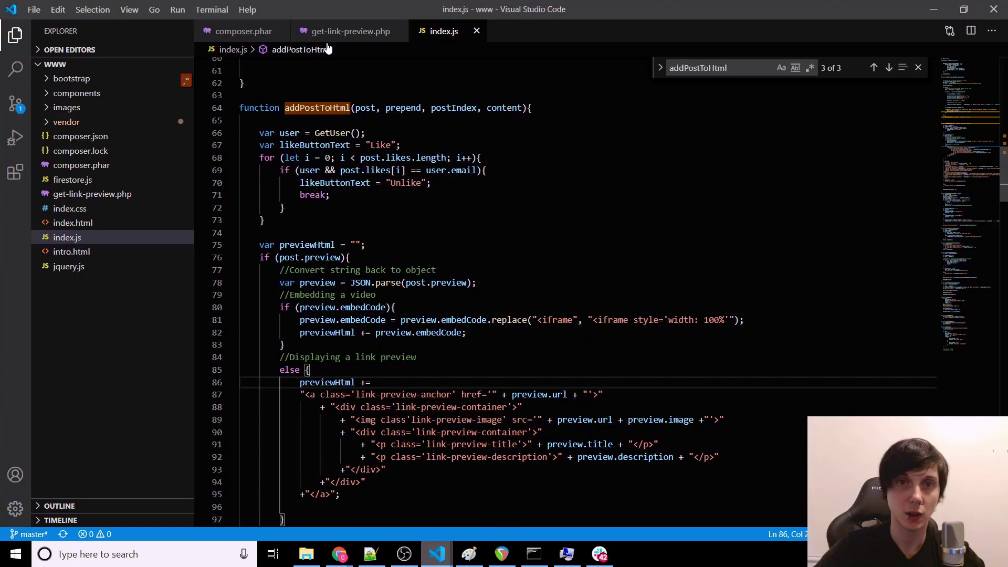
{"action": "left_click", "coordinate": [69, 208]}
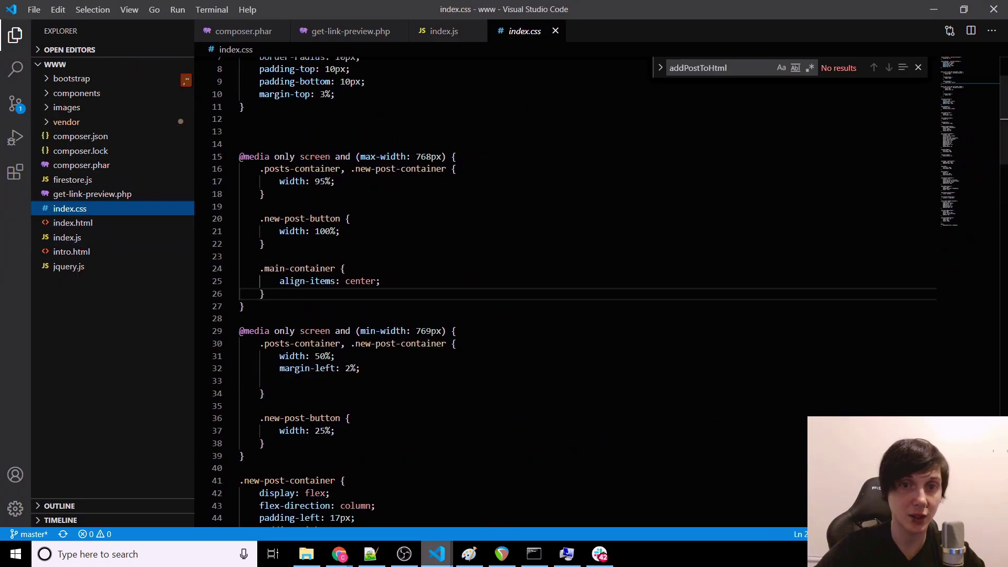
{"action": "left_click", "coordinate": [343, 269]}
{"action": "left_click", "coordinate": [551, 131]}
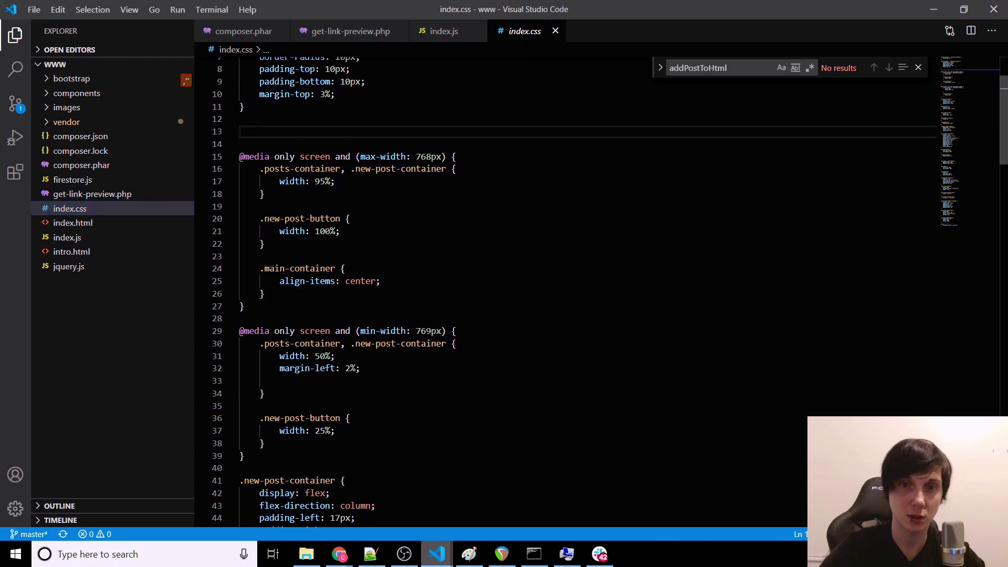
{"action": "type", "text": ".link-preview-anchor {"}
{"action": "key", "text": "Return"}
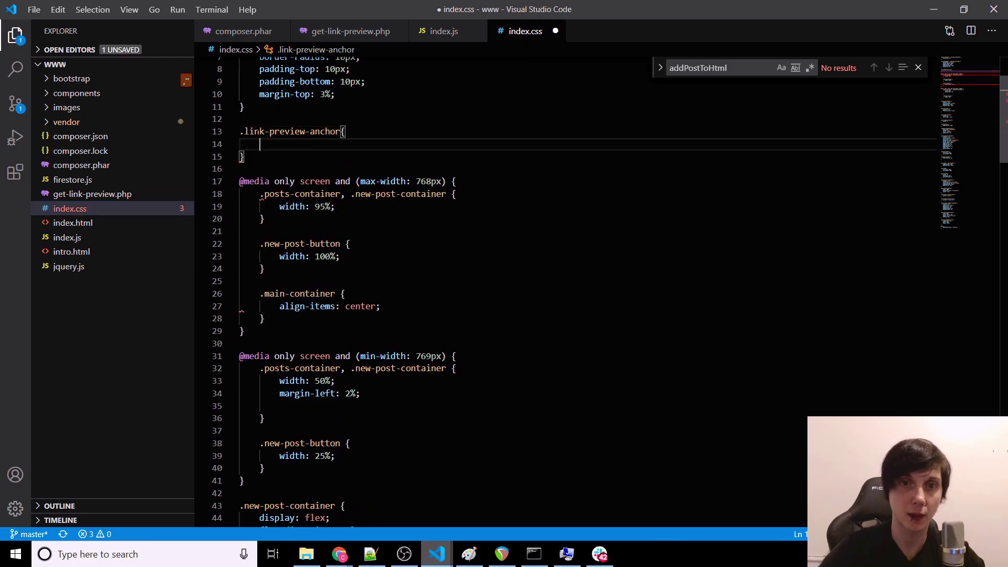
{"action": "mouse_move", "coordinate": [339, 554]}
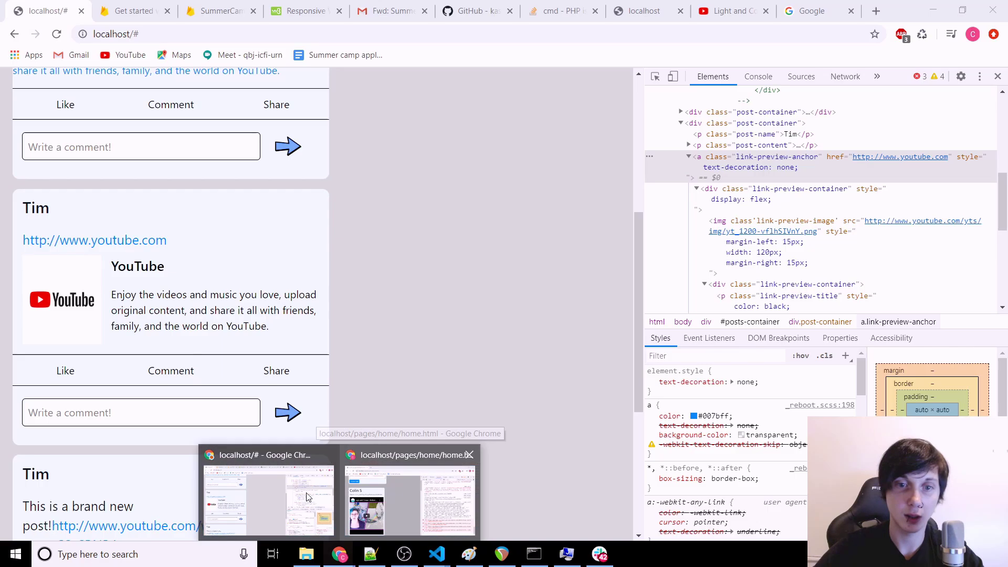
Inspect the link preview container in Chrome and copy its class name.
{"action": "left_click", "coordinate": [307, 496]}
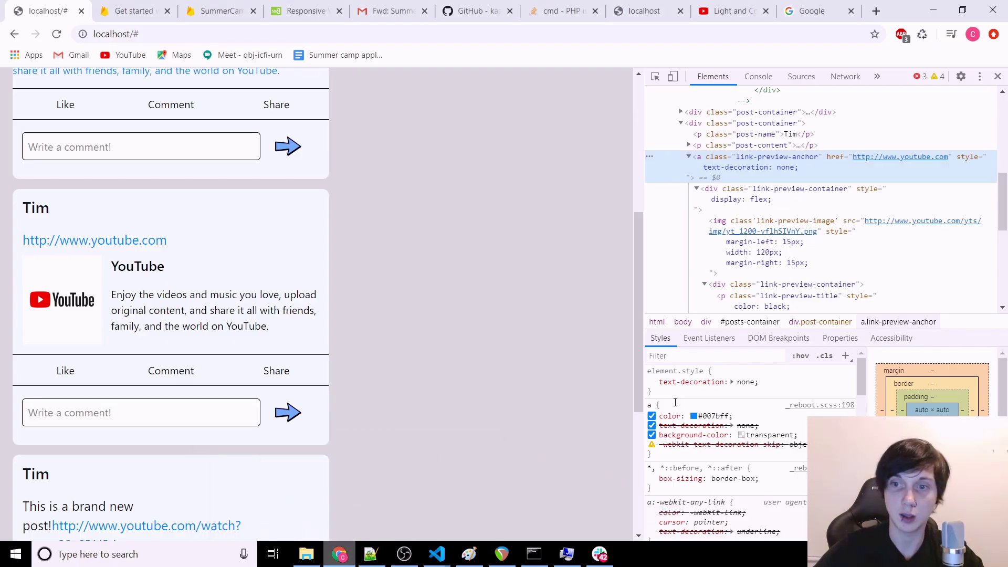
{"action": "left_click", "coordinate": [434, 555]}
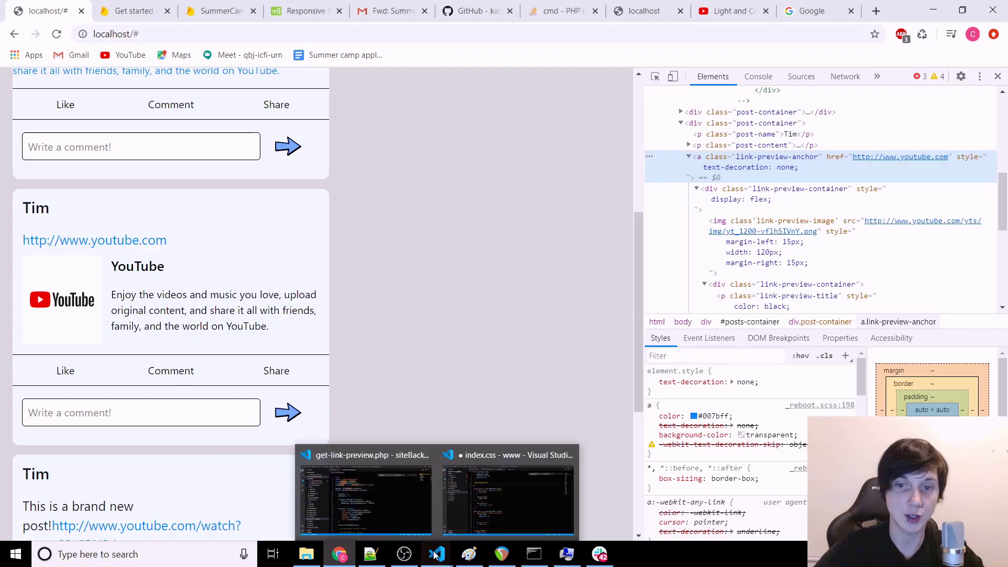
{"action": "left_click", "coordinate": [504, 496]}
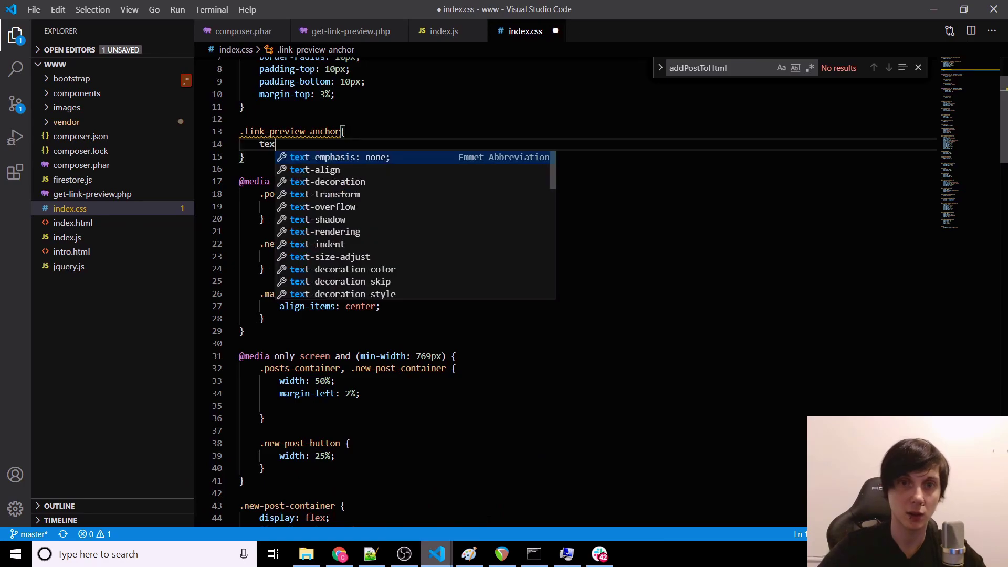
{"action": "type", "text": "xt-decoration: none;"}
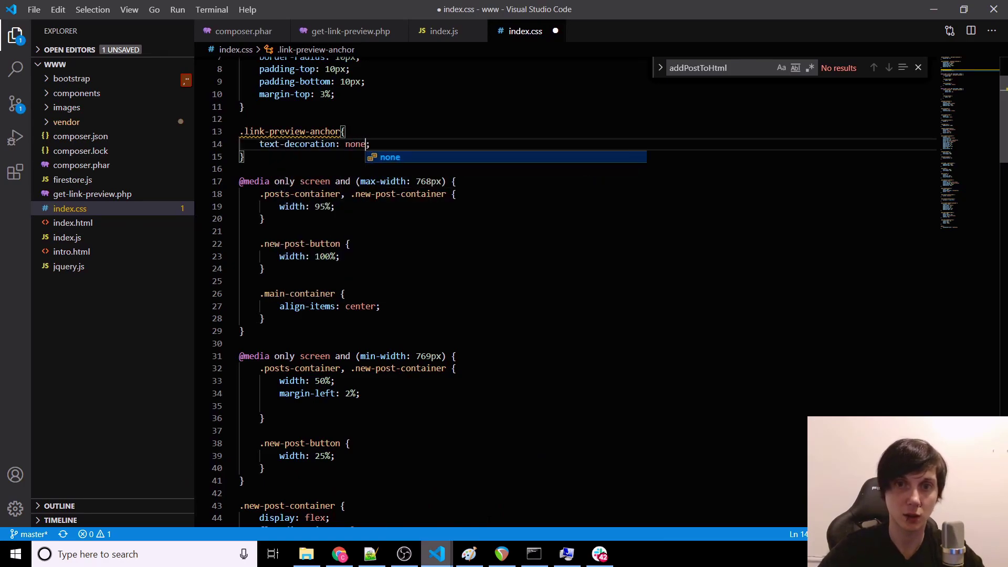
{"action": "mouse_move", "coordinate": [339, 554]}
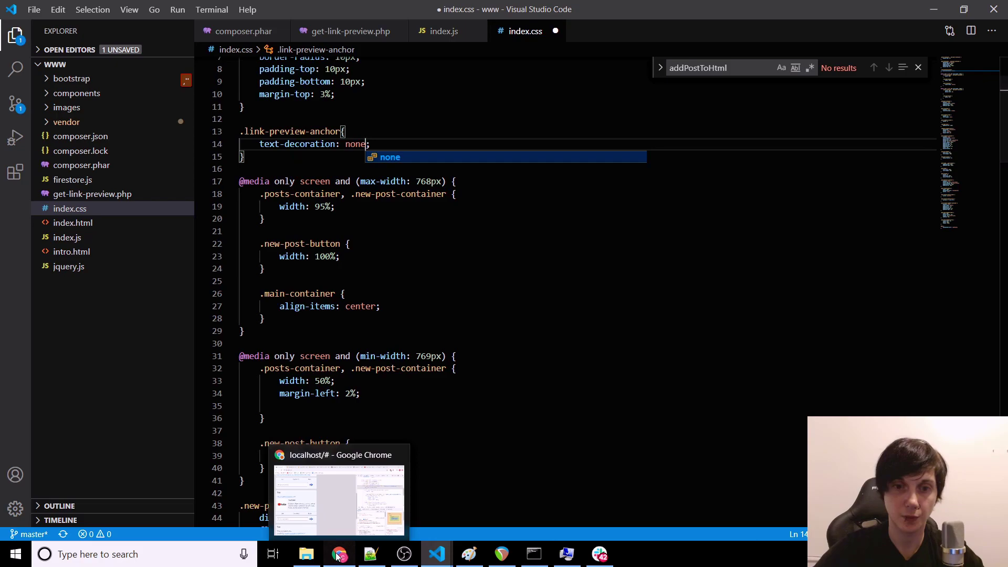
{"action": "left_click", "coordinate": [339, 496]}
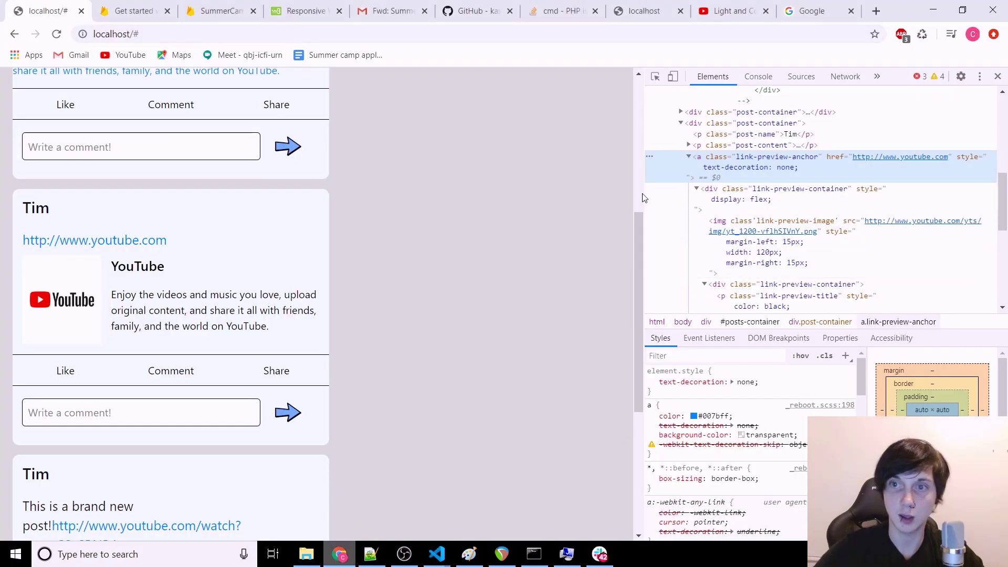
{"action": "left_click", "coordinate": [768, 196]}
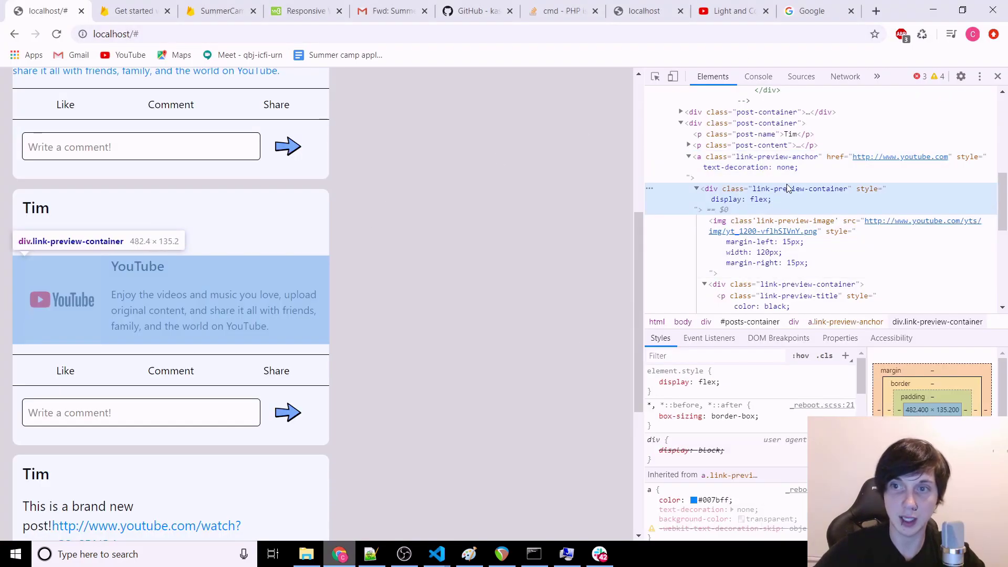
{"action": "double_click", "coordinate": [788, 189]}
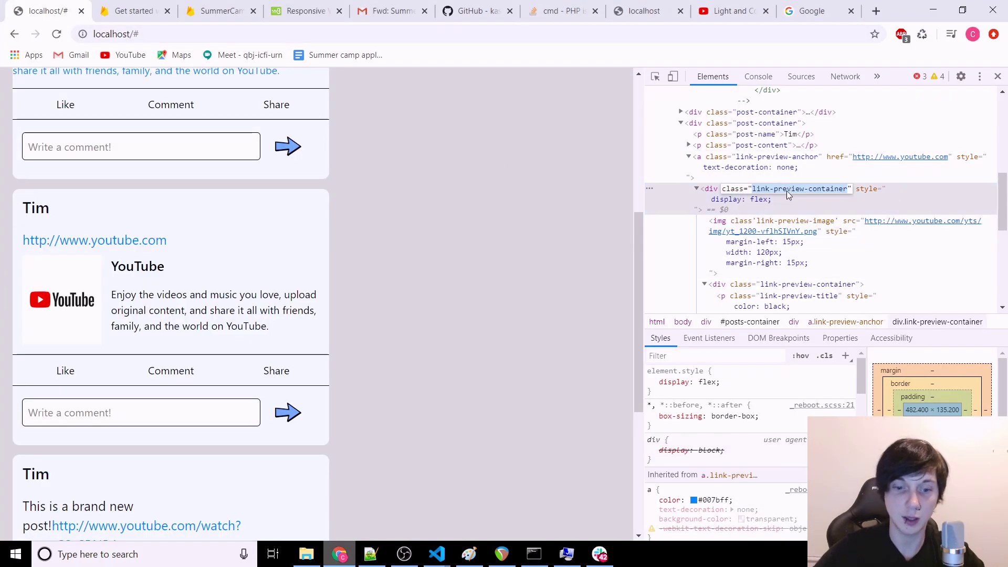
Paste the class into a new .link-preview-container rule below the anchor rule.
{"action": "left_click", "coordinate": [437, 554]}
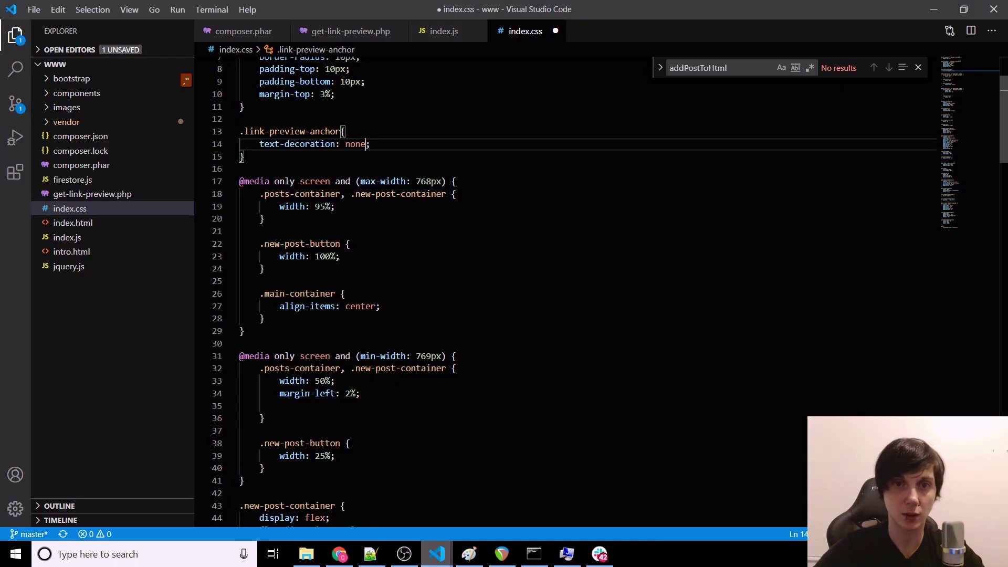
{"action": "key", "text": "Down"}
{"action": "key", "text": "Return"}
{"action": "key", "text": "Return"}
{"action": "type", "text": ".link-"}
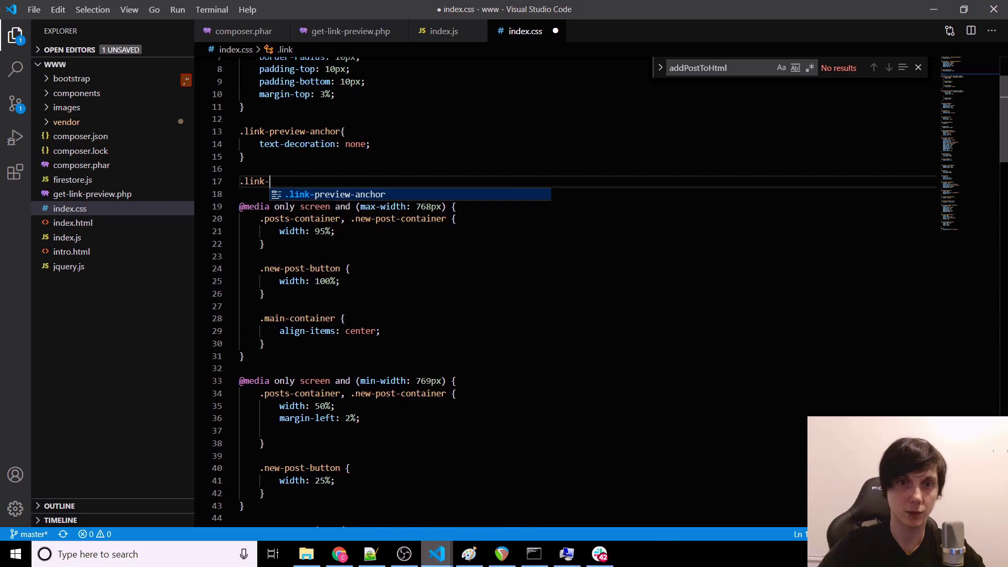
{"action": "type", "text": "preview-container {"}
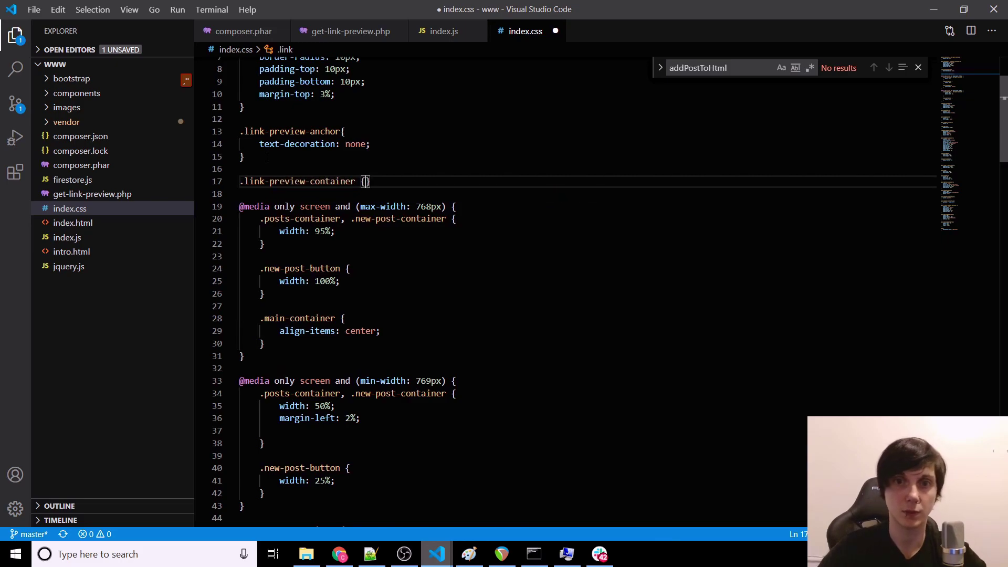
{"action": "key", "text": "Return"}
{"action": "type", "text": "link-preview-container"}
{"action": "left_click", "coordinate": [265, 157]}
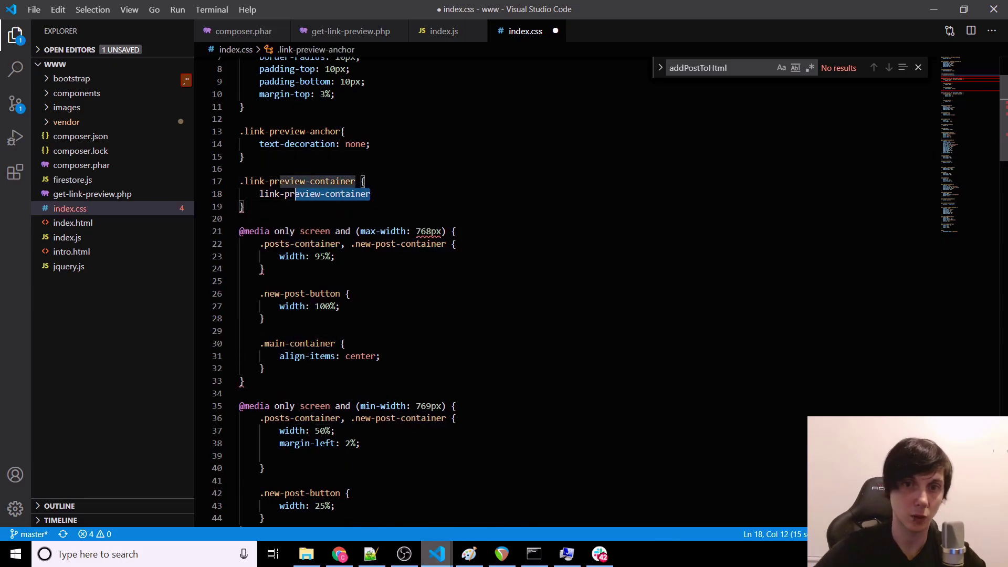
{"action": "left_click_drag", "start_coordinate": [370, 194], "coordinate": [260, 194]}
{"action": "type", "text": "display: flex;"}
Highlight img.link-preview-image's inline margin-left, width and margin-right in DevTools.
{"action": "left_click", "coordinate": [339, 554]}
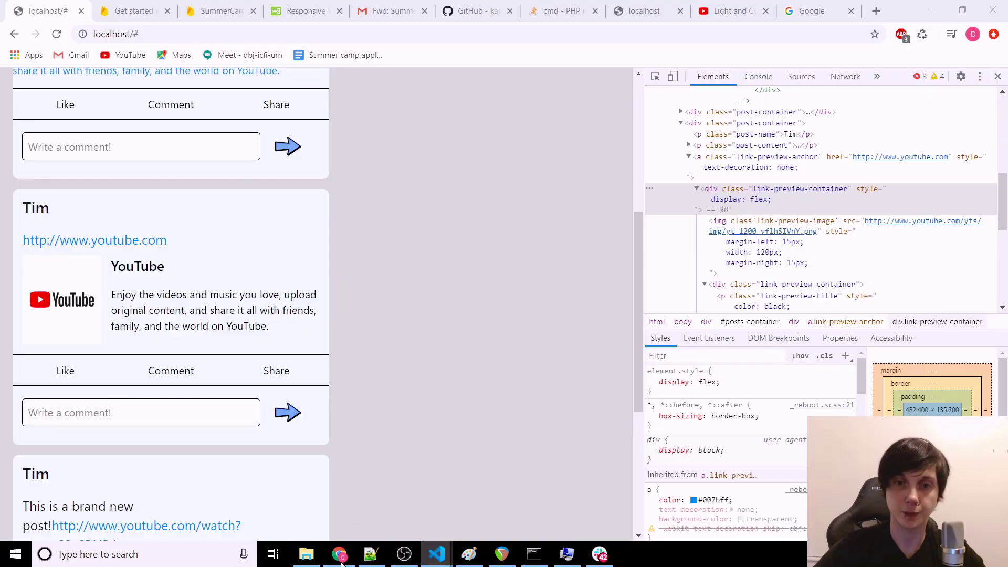
{"action": "left_click", "coordinate": [773, 266]}
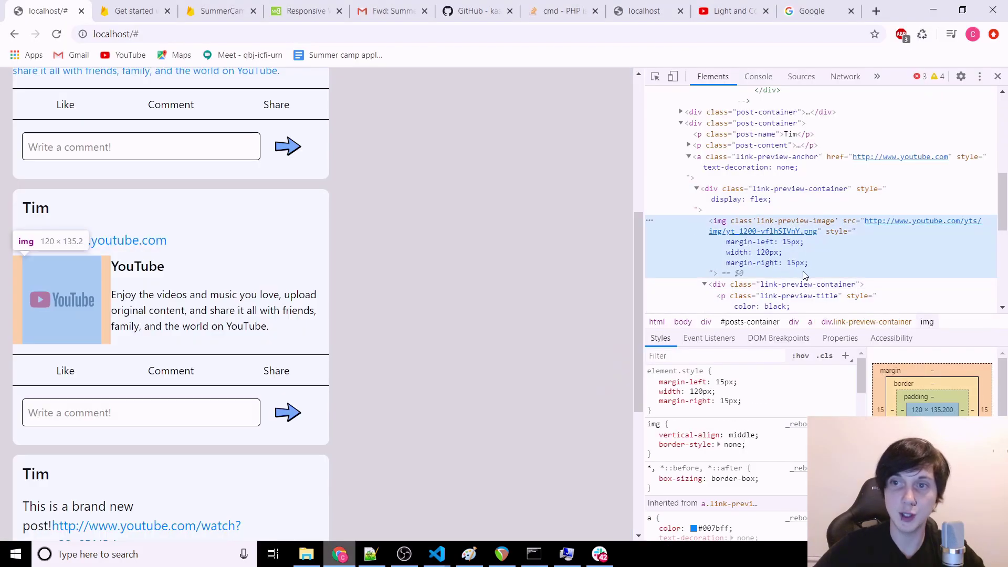
{"action": "left_click_drag", "start_coordinate": [745, 401], "coordinate": [662, 384]}
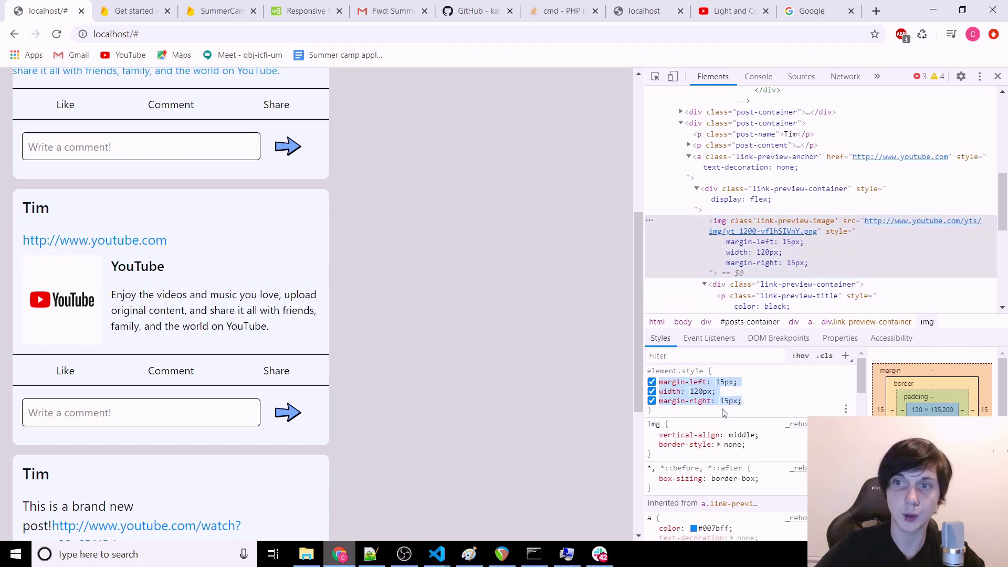
Paste the preview image's margin and width declarations into index.css.
{"action": "left_click", "coordinate": [504, 488]}
{"action": "mouse_move", "coordinate": [436, 554]}
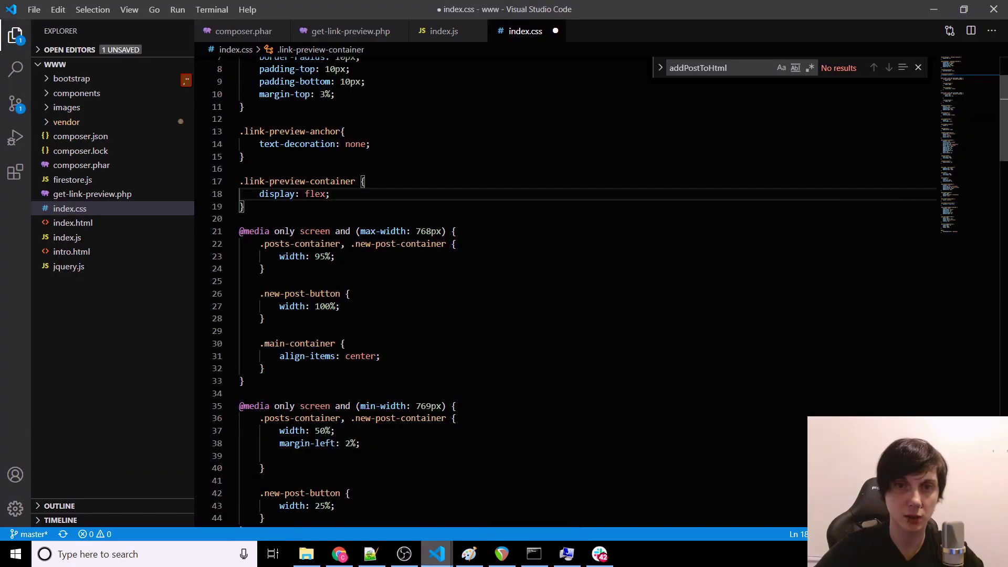
{"action": "key", "text": "Down"}
{"action": "key", "text": "Return"}
{"action": "key", "text": "Return"}
{"action": "type", "text": ".l"}
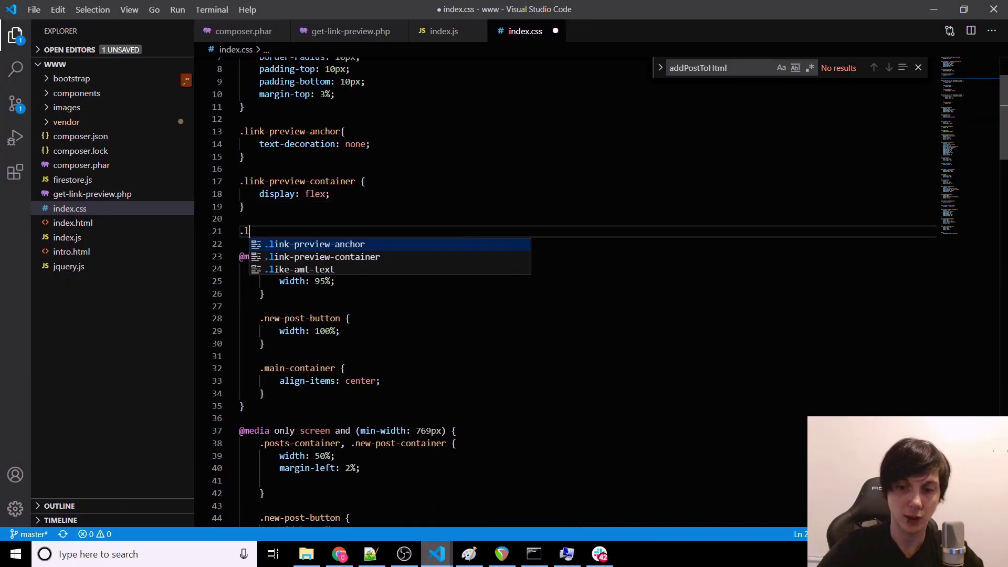
{"action": "type", "text": "ink-preview-image {"}
{"action": "type", "text": "margin-left: 15px;     width: 120px;     margin-right: 15px;"}
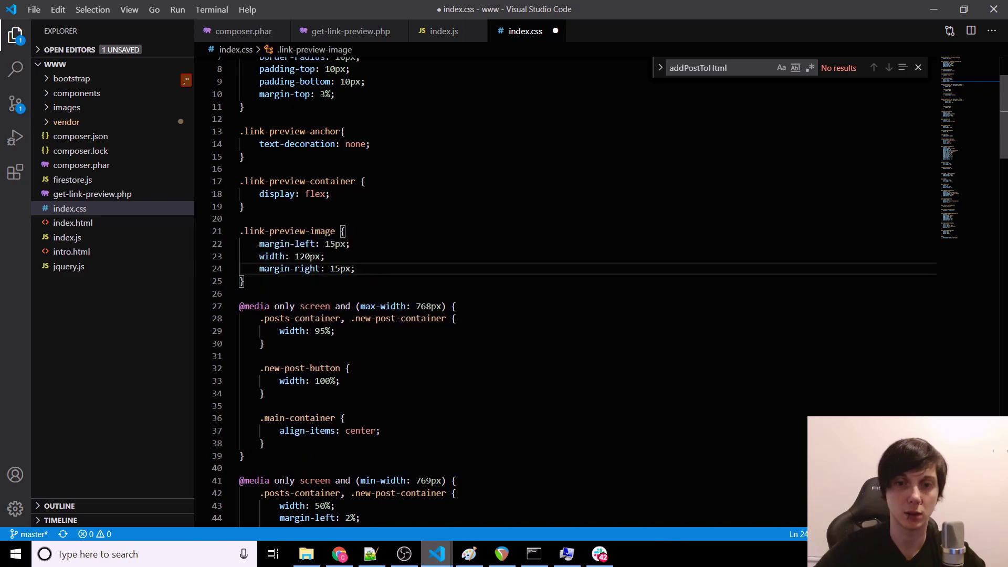
Add a .link-preview-title rule with the copied black, 21px, weight 500 styles.
{"action": "left_click", "coordinate": [339, 553]}
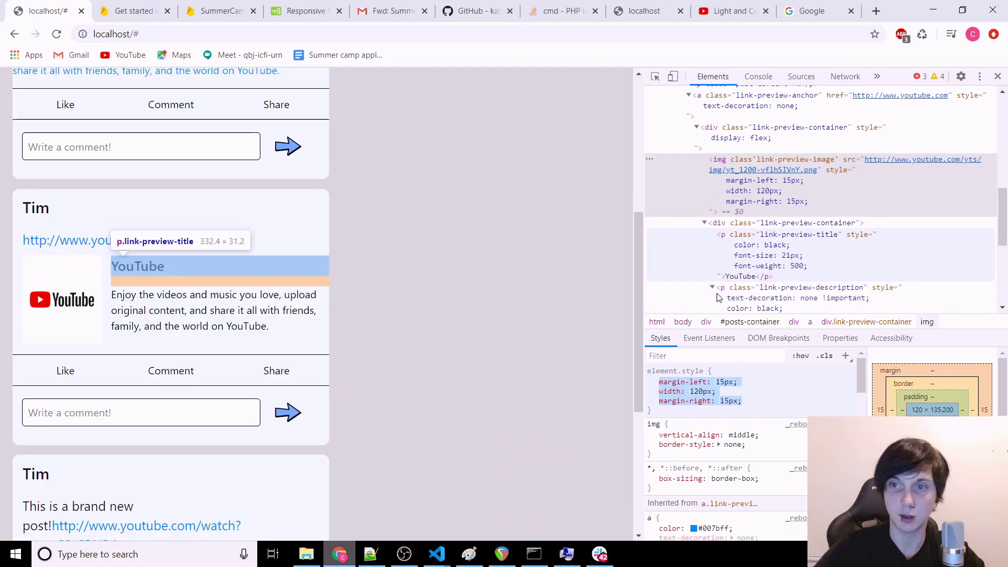
{"action": "left_click", "coordinate": [787, 223]}
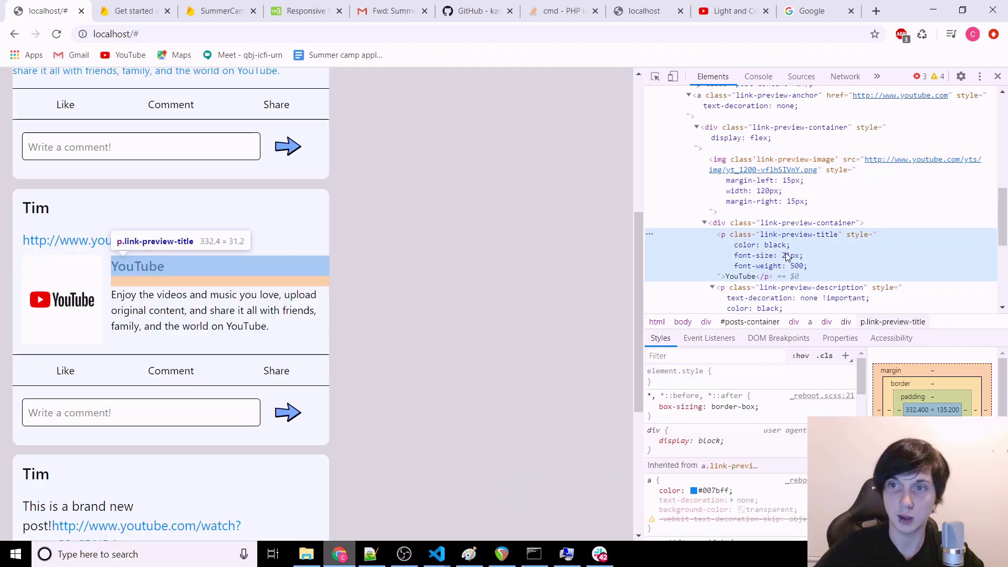
{"action": "mouse_move", "coordinate": [693, 391]}
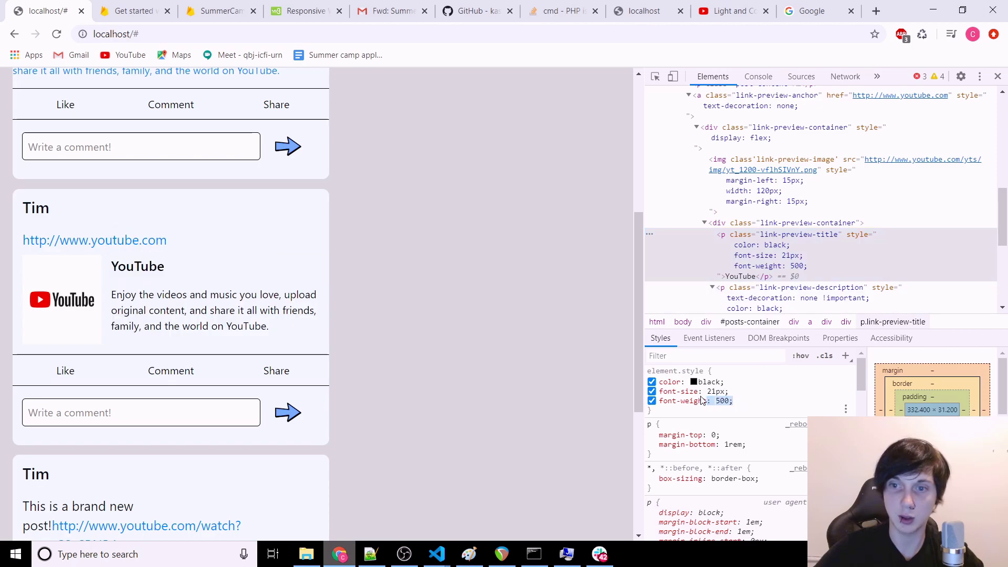
{"action": "left_click_drag", "start_coordinate": [739, 404], "coordinate": [664, 387]}
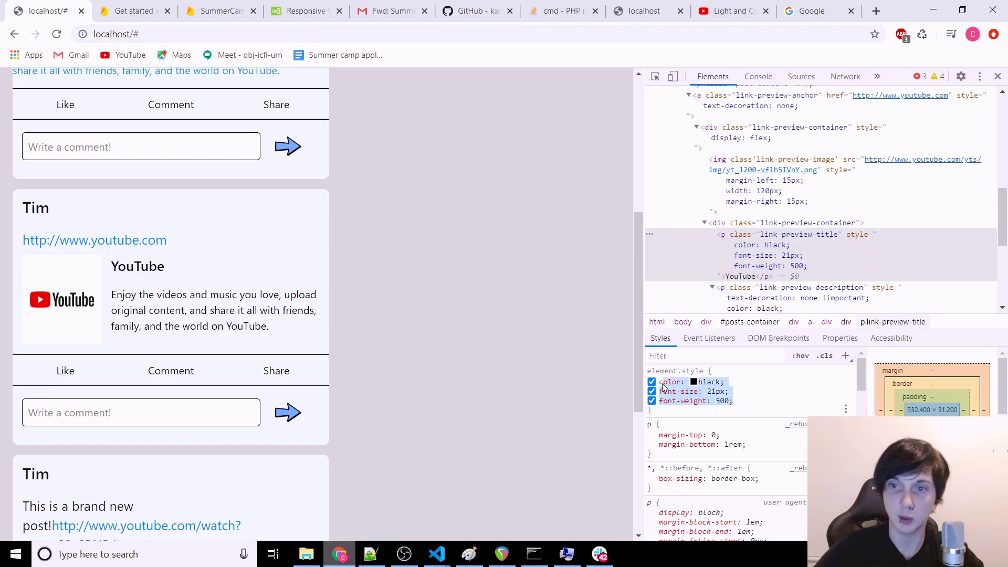
{"action": "left_click", "coordinate": [436, 554]}
{"action": "key", "text": "Return"}
{"action": "key", "text": "Return"}
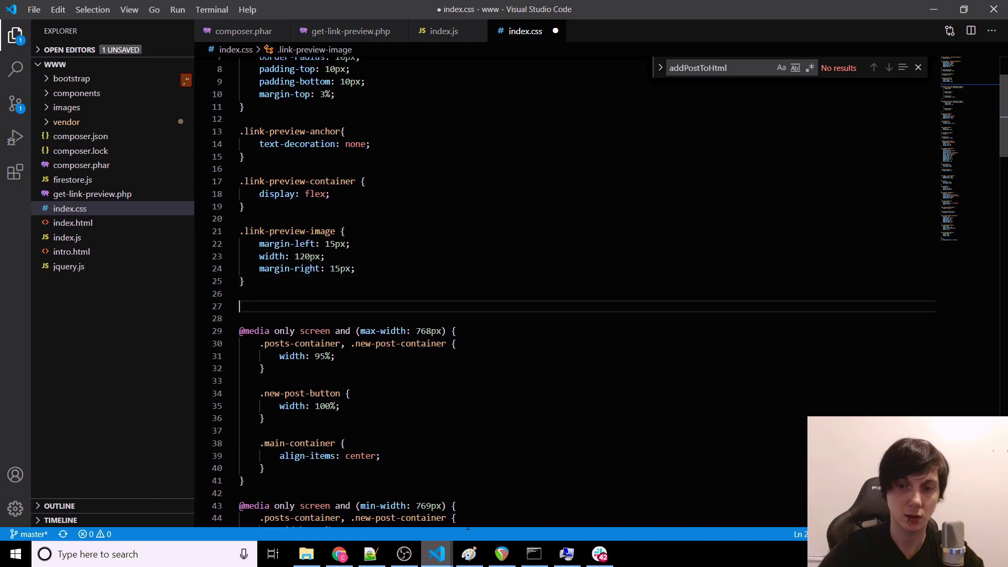
{"action": "type", "text": ".link-preview-title"}
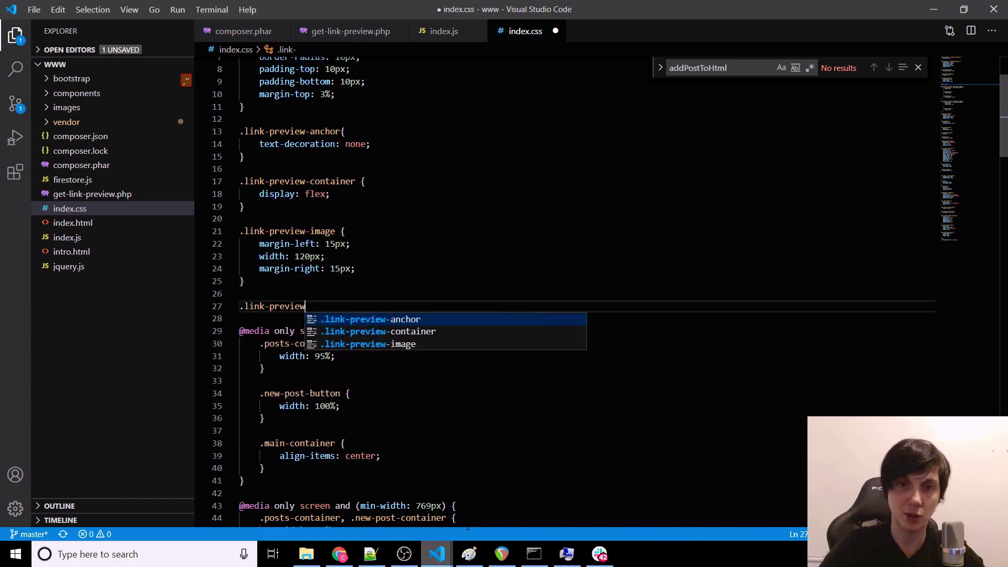
{"action": "type", "text": " {"}
{"action": "key", "text": "Return"}
{"action": "type", "text": "color: black;     font-size: 21px;     font-weight: 500;"}
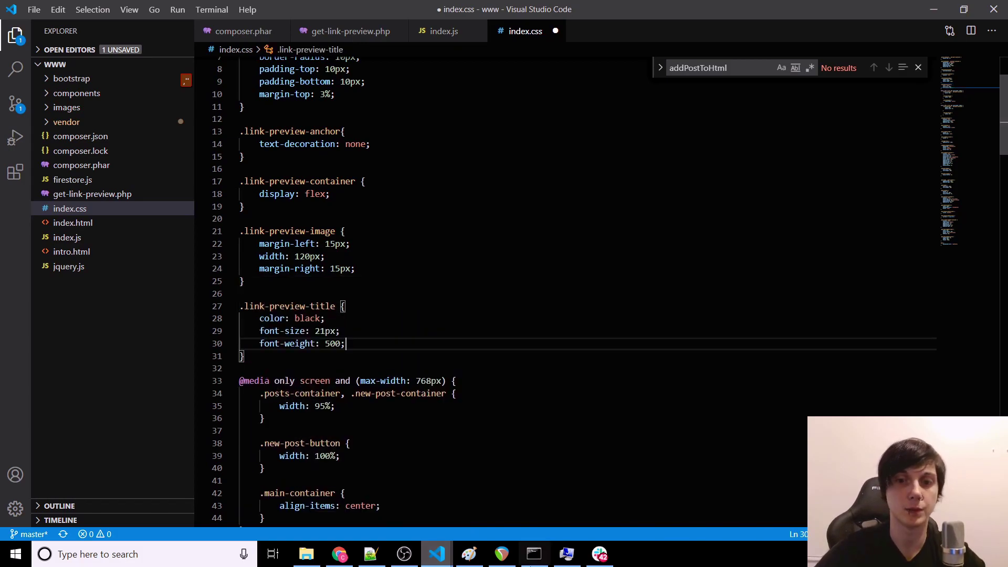
Add a .link-preview-description rule with color black.
{"action": "left_click", "coordinate": [339, 553]}
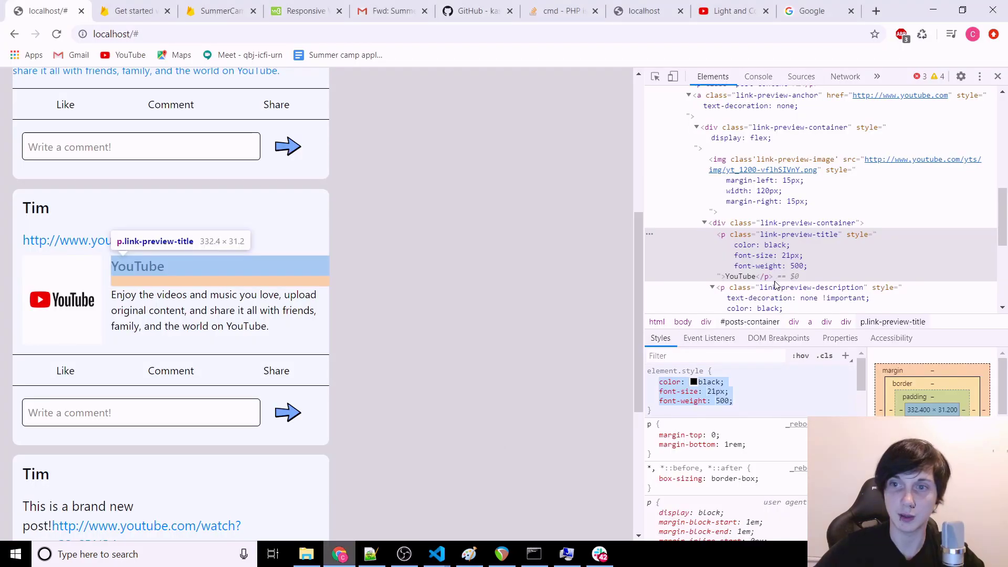
{"action": "left_click", "coordinate": [769, 288]}
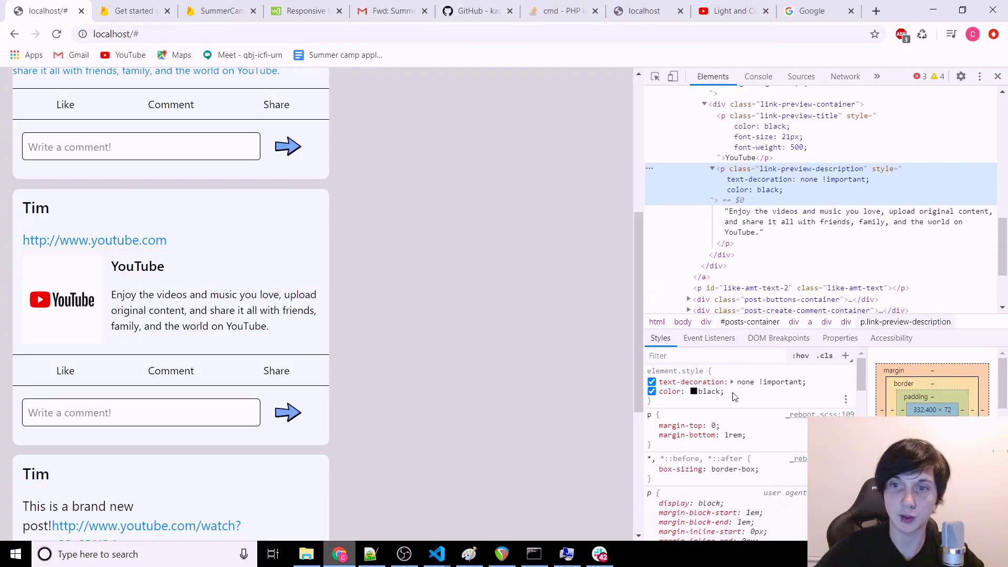
{"action": "mouse_move", "coordinate": [436, 554]}
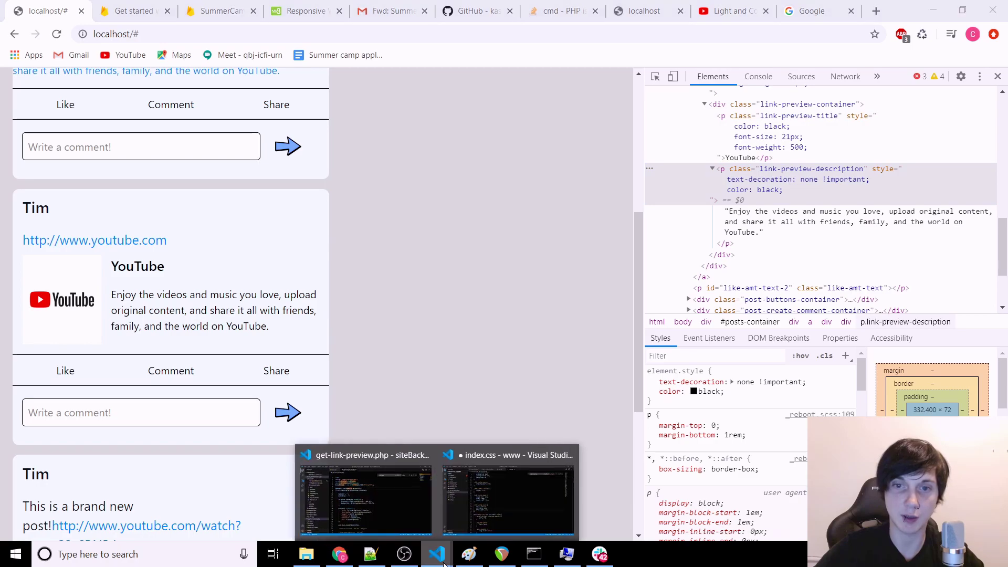
{"action": "left_click", "coordinate": [484, 516]}
{"action": "key", "text": "End"}
{"action": "key", "text": "Return"}
{"action": "key", "text": "Return"}
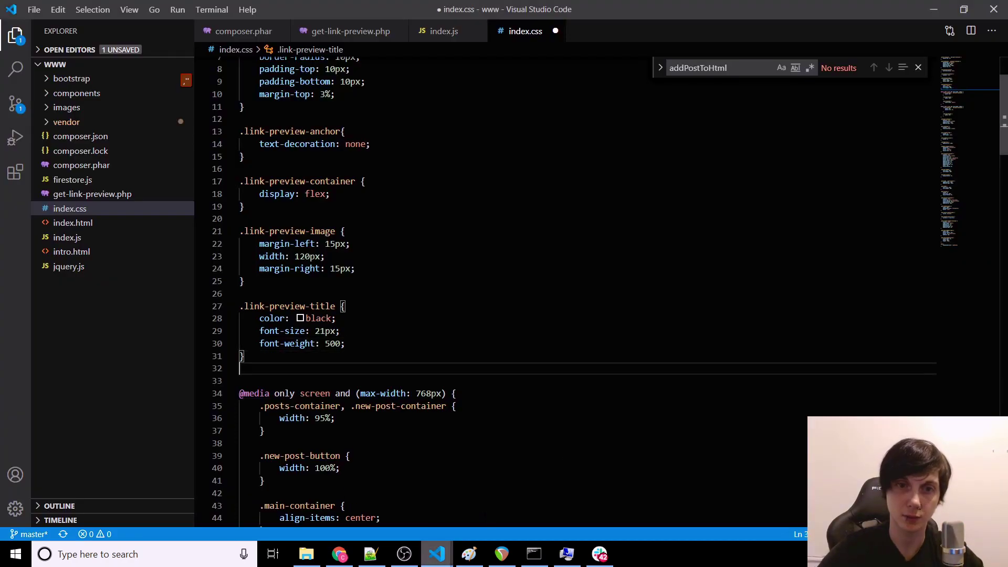
{"action": "type", "text": ".link-prev"}
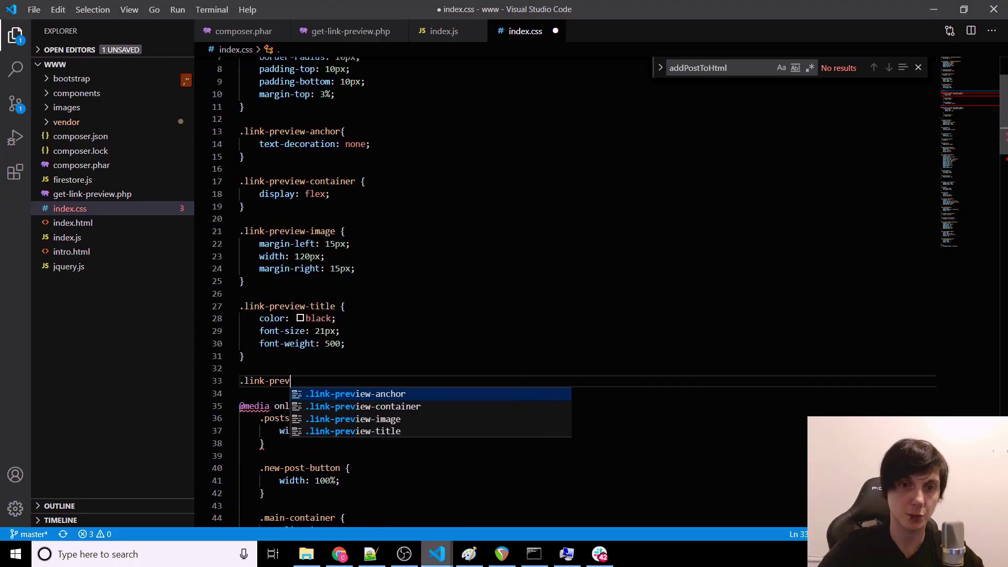
{"action": "type", "text": "iew-description"}
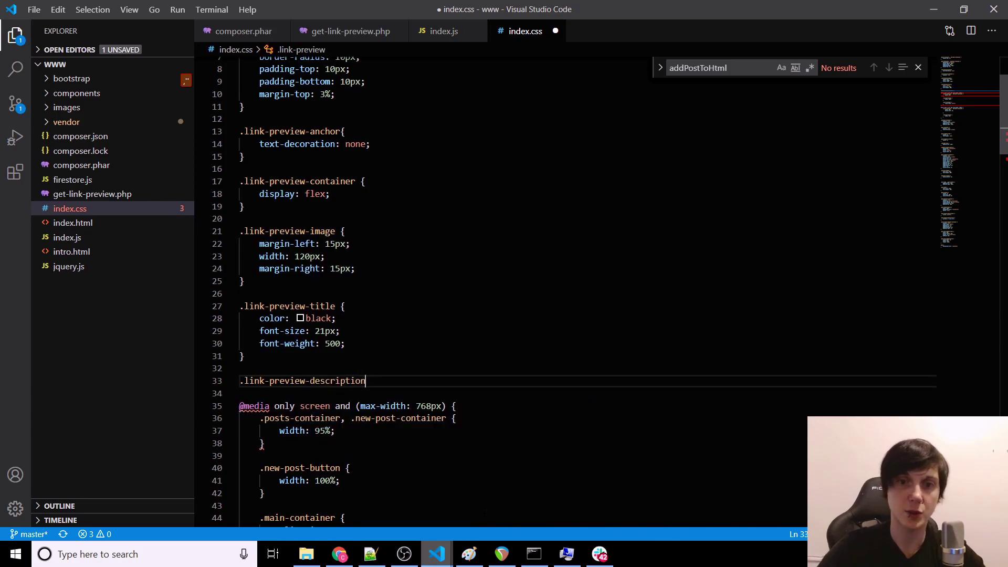
{"action": "type", "text": " {"}
{"action": "key", "text": "Return"}
{"action": "type", "text": "o"}
{"action": "key", "text": "BackSpace"}
{"action": "type", "text": "color: black;"}
Save index.css and reload the feed in Chrome.
{"action": "key", "text": "ctrl+s"}
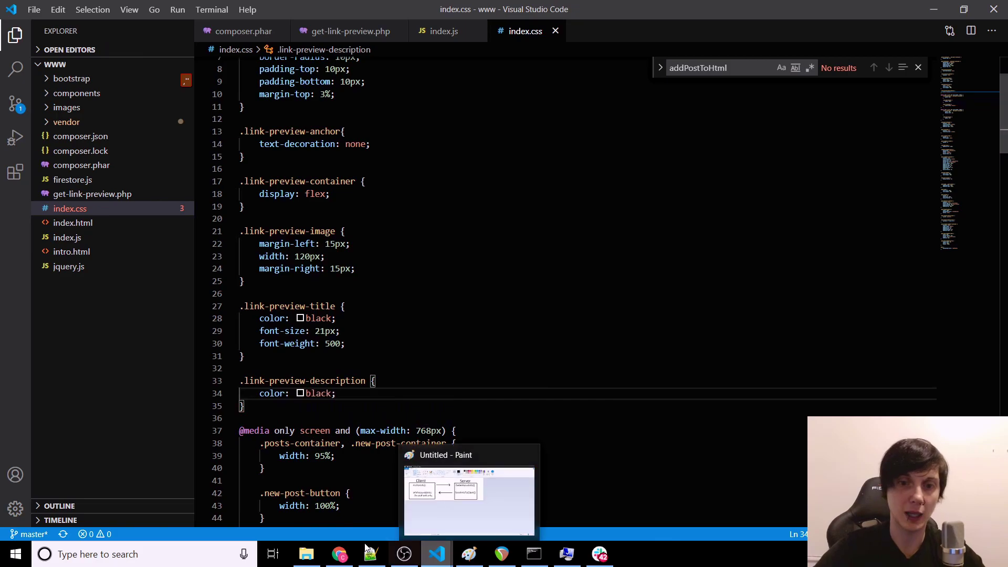
{"action": "left_click", "coordinate": [339, 554]}
{"action": "left_click", "coordinate": [59, 35]}
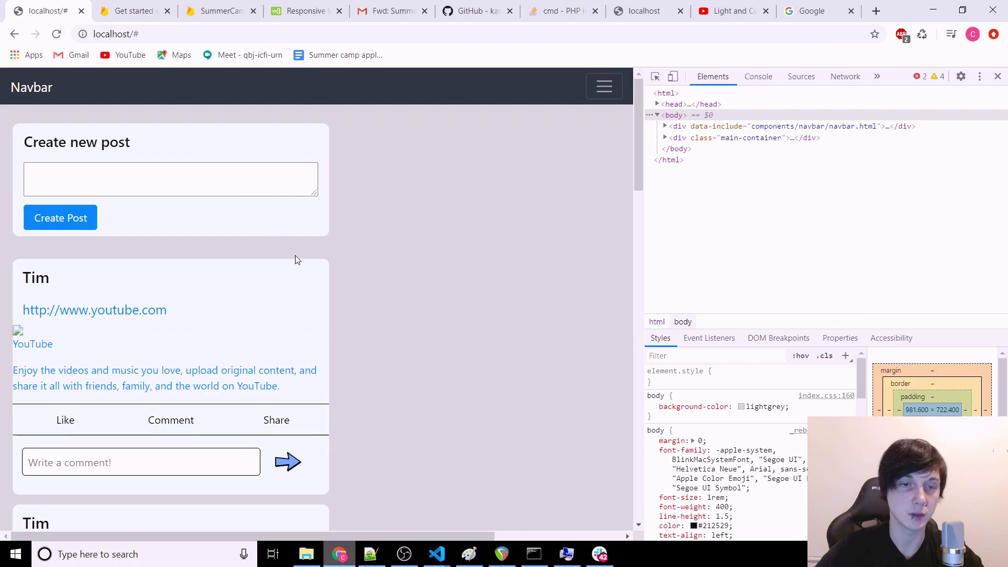
{"action": "scroll", "coordinate": [295, 255], "scroll_direction": "down", "scroll_amount": 3}
{"action": "scroll", "coordinate": [295, 260], "scroll_direction": "down", "scroll_amount": 5}
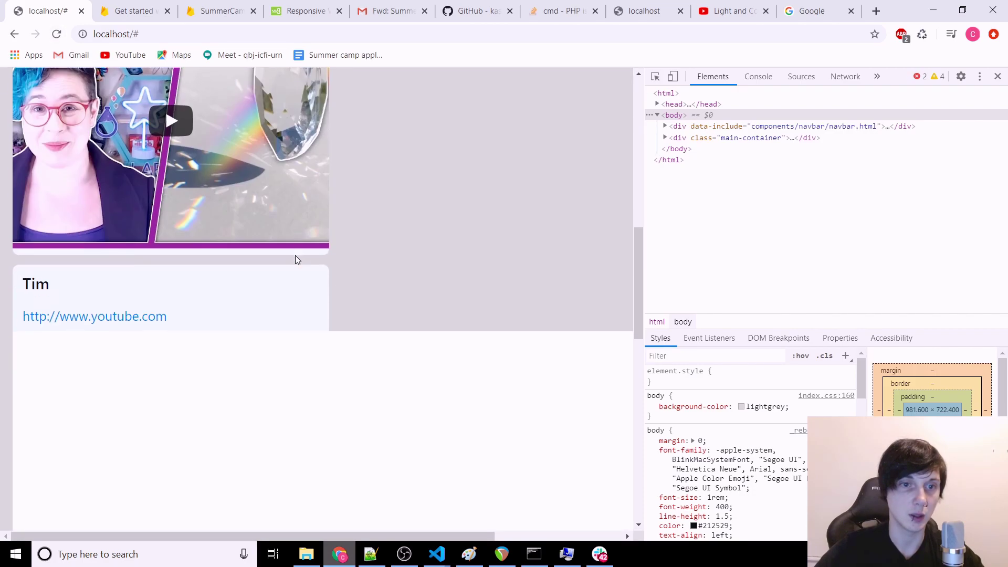
{"action": "scroll", "coordinate": [295, 260], "scroll_direction": "down", "scroll_amount": 5}
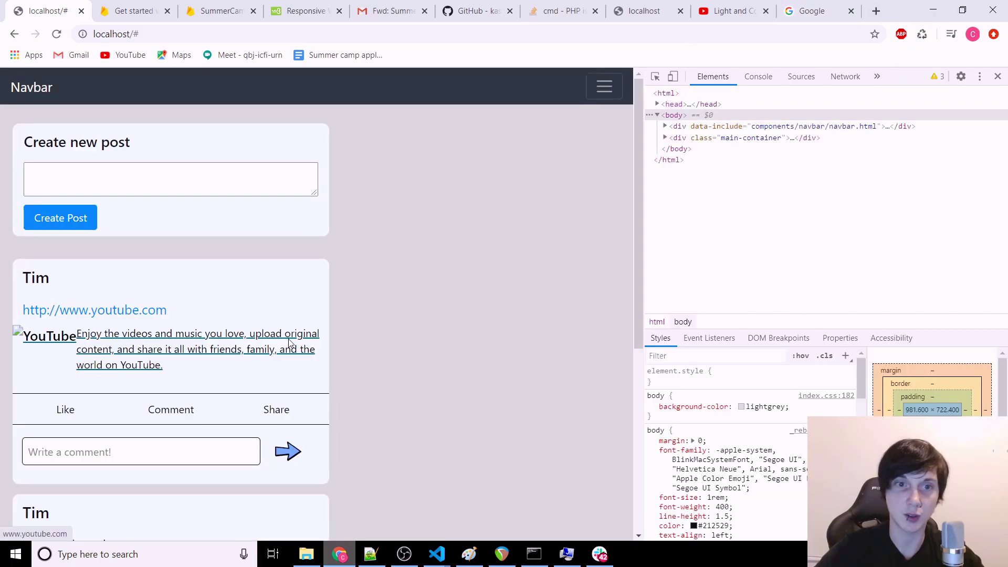
{"action": "scroll", "coordinate": [289, 339], "scroll_direction": "down", "scroll_amount": 3}
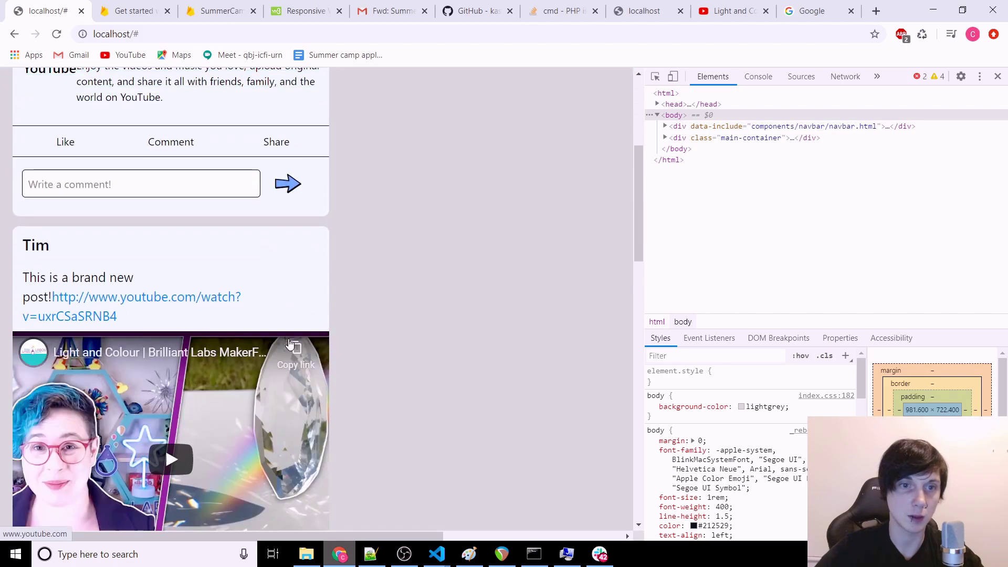
{"action": "scroll", "coordinate": [290, 345], "scroll_direction": "down", "scroll_amount": 5}
{"action": "scroll", "coordinate": [290, 344], "scroll_direction": "down", "scroll_amount": 5}
{"action": "scroll", "coordinate": [289, 343], "scroll_direction": "down", "scroll_amount": 5}
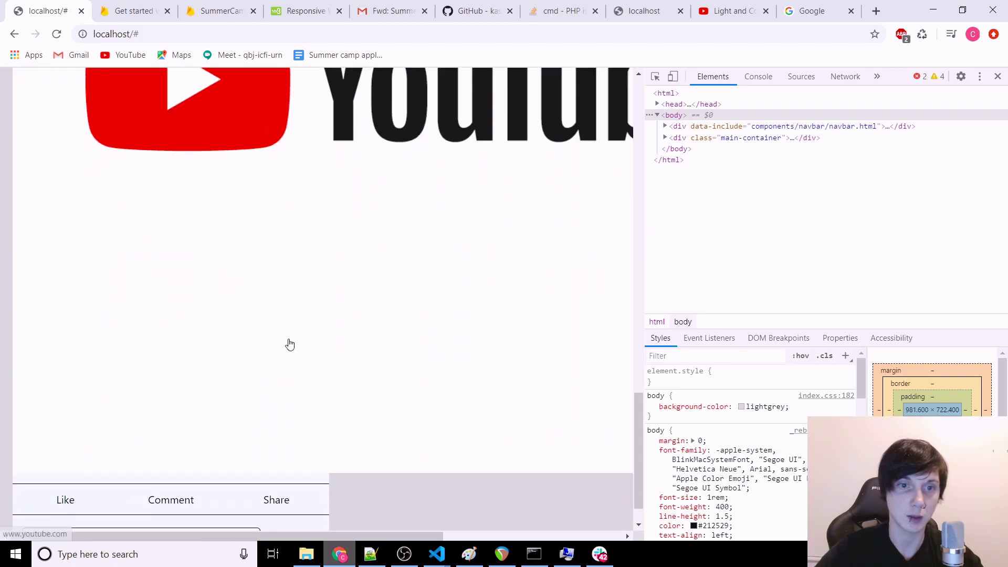
{"action": "scroll", "coordinate": [288, 343], "scroll_direction": "down", "scroll_amount": 2}
{"action": "scroll", "coordinate": [289, 342], "scroll_direction": "up", "scroll_amount": 4}
{"action": "scroll", "coordinate": [288, 343], "scroll_direction": "up", "scroll_amount": 2}
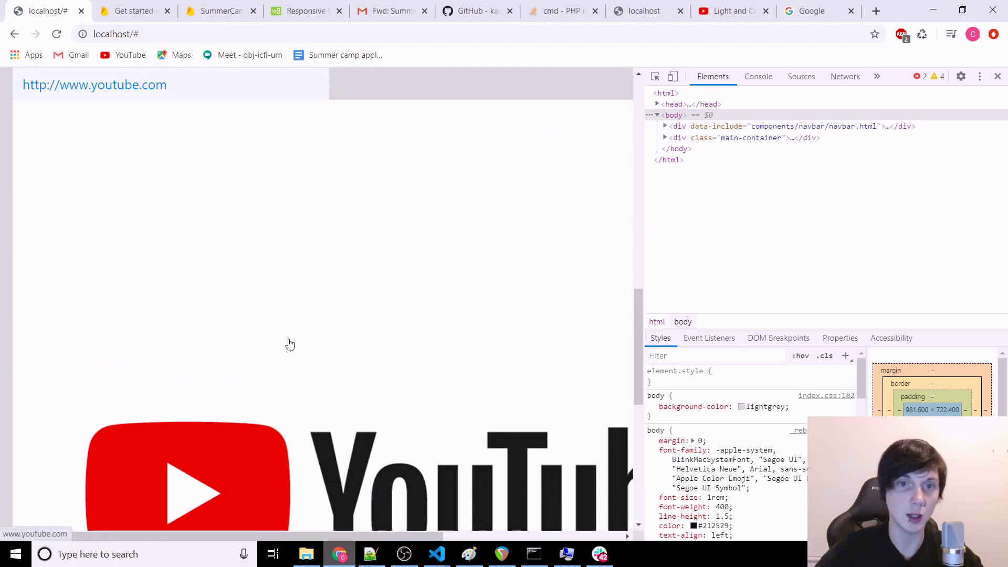
Inspect the oversized YouTube preview image in DevTools, briefly checking the editor.
{"action": "right_click", "coordinate": [140, 284]}
{"action": "left_click", "coordinate": [180, 475]}
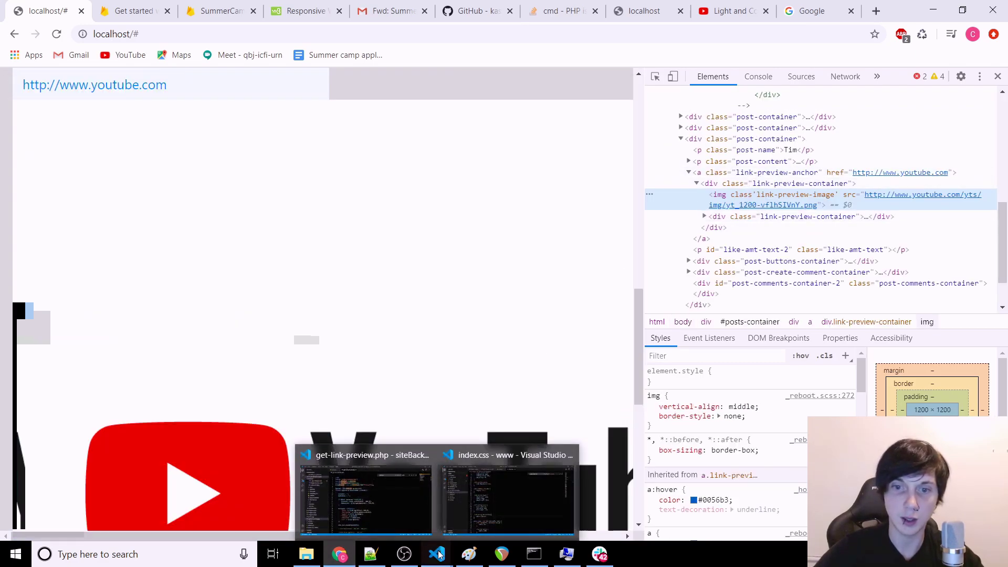
{"action": "left_click", "coordinate": [438, 553]}
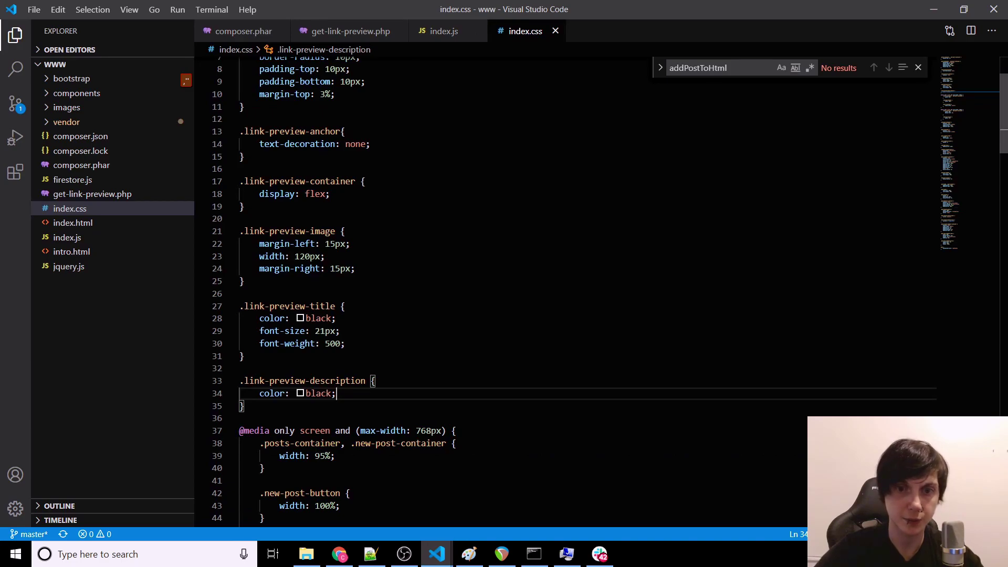
{"action": "left_click", "coordinate": [341, 554]}
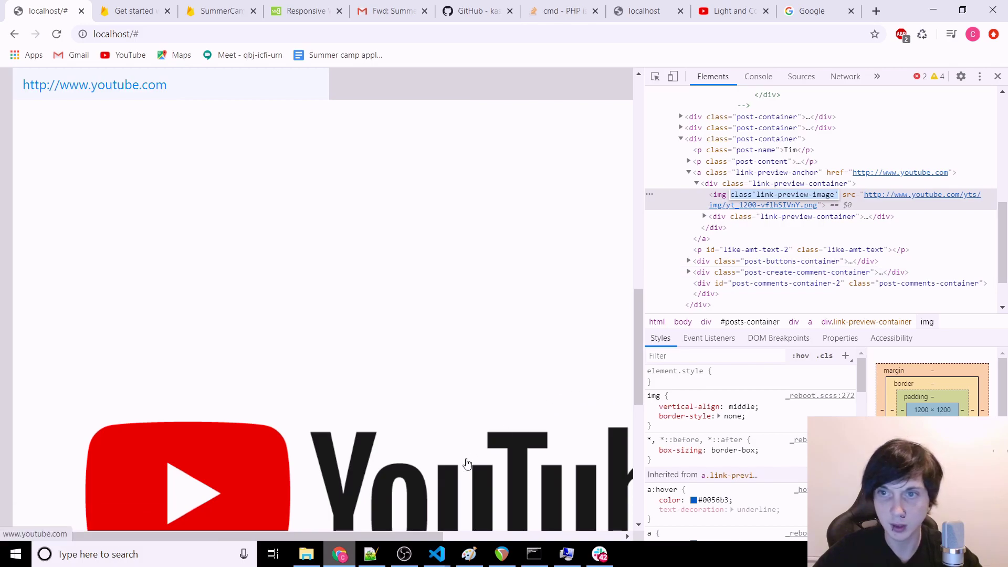
Add the missing = to the img class attribute in index.js, save, and reload.
{"action": "left_click", "coordinate": [437, 554]}
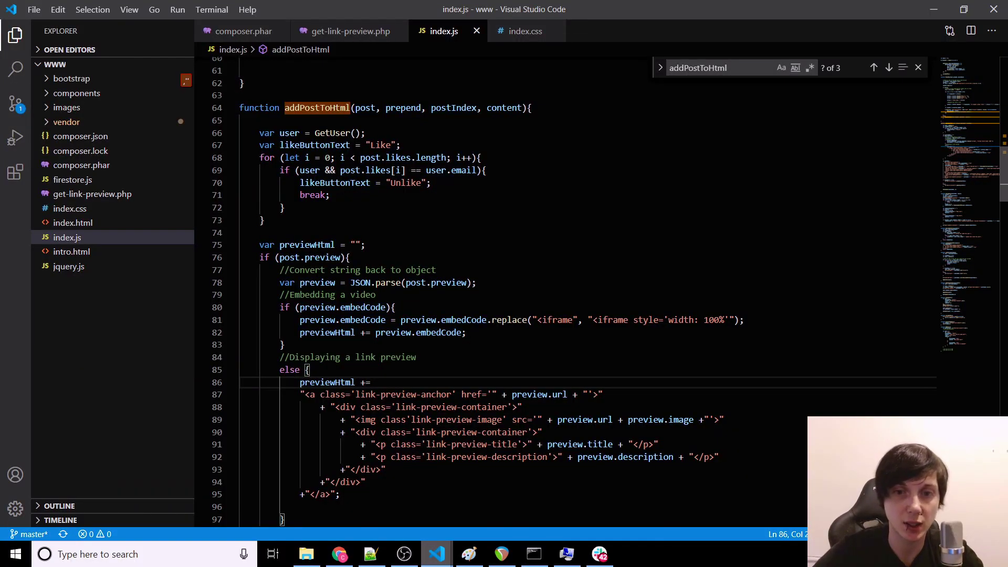
{"action": "left_click_drag", "start_coordinate": [354, 420], "coordinate": [537, 420]}
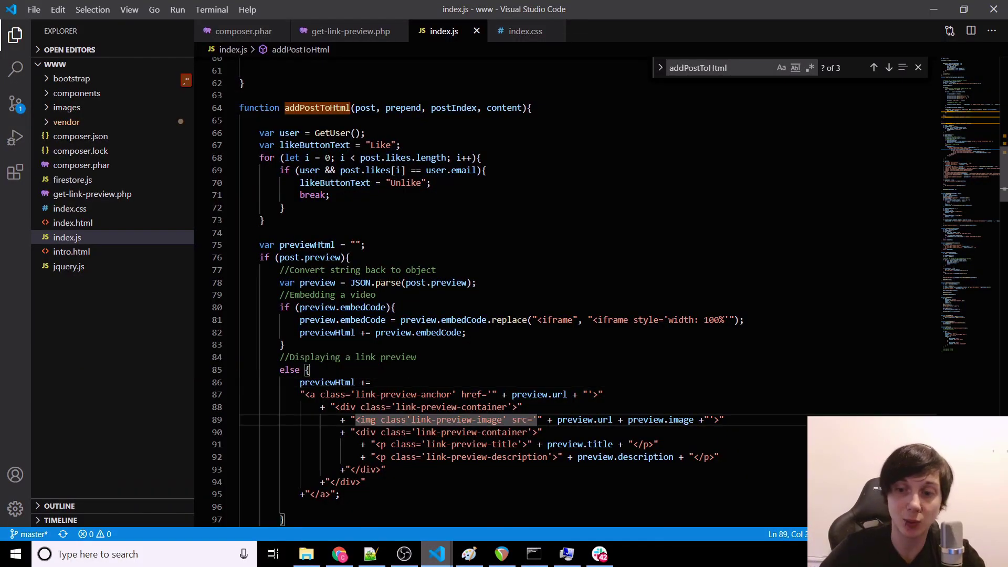
{"action": "type", "text": "\""}
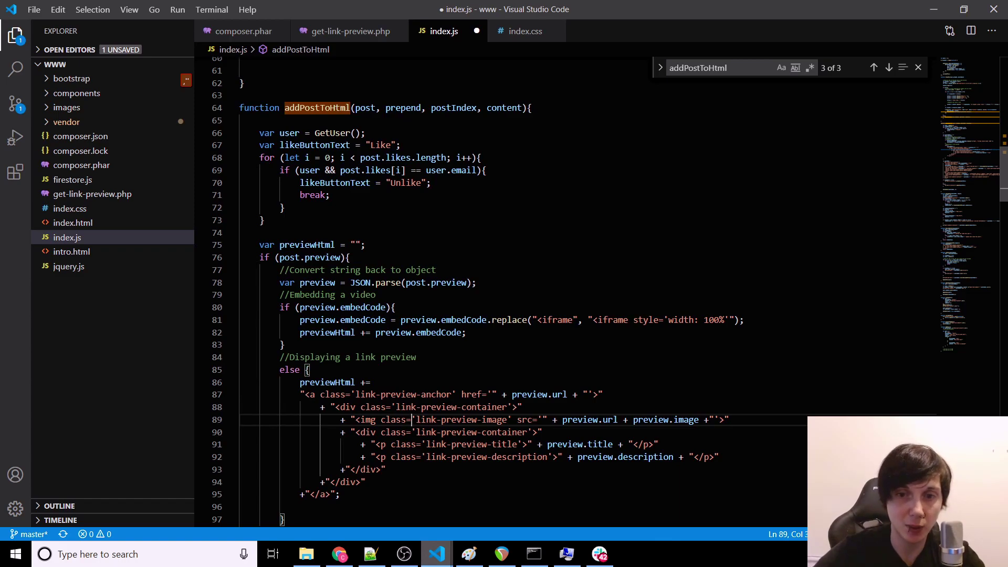
{"action": "key", "text": "ctrl+s"}
{"action": "left_click", "coordinate": [339, 554]}
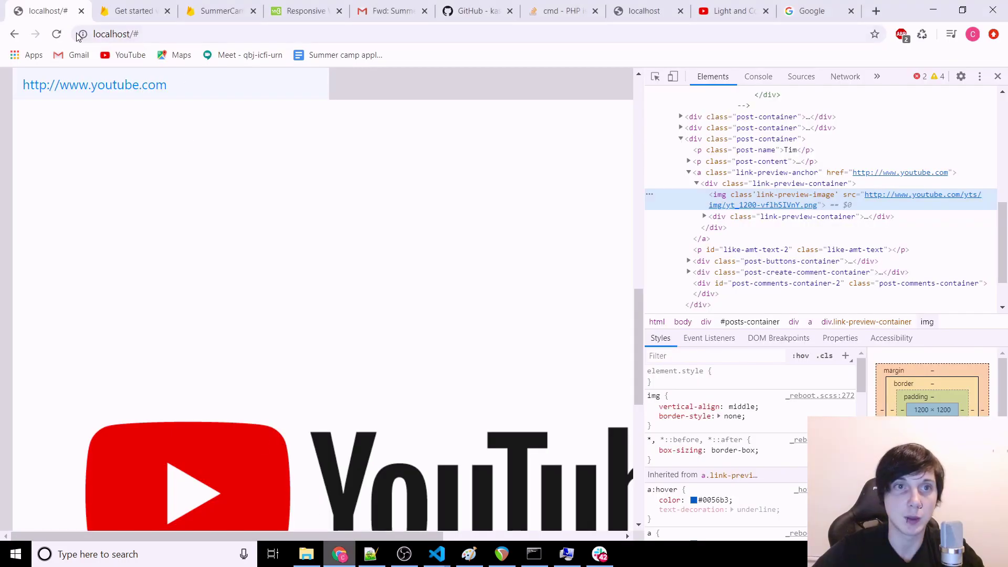
{"action": "left_click", "coordinate": [56, 34]}
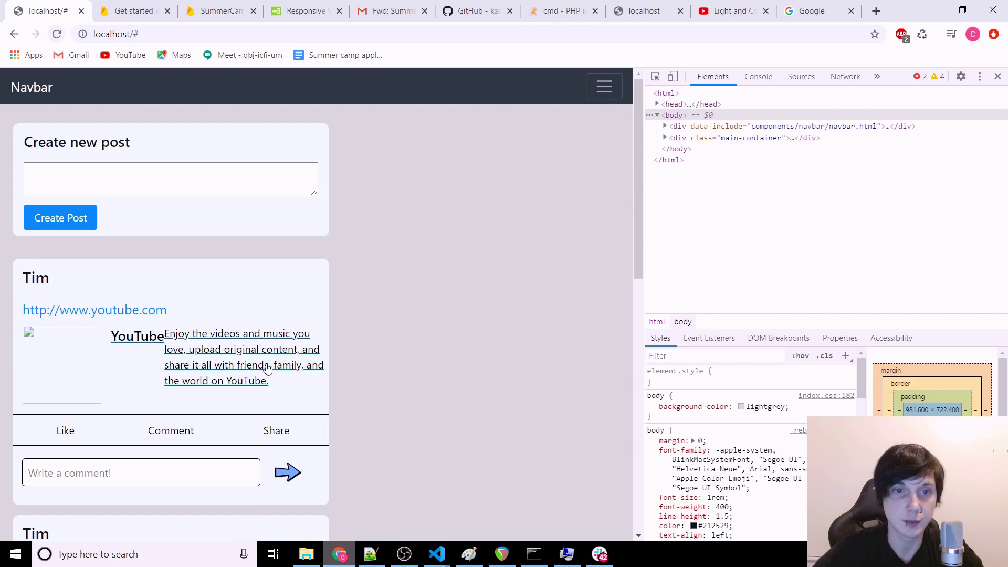
{"action": "scroll", "coordinate": [269, 370], "scroll_direction": "down", "scroll_amount": 3}
{"action": "scroll", "coordinate": [269, 370], "scroll_direction": "down", "scroll_amount": 3}
{"action": "scroll", "coordinate": [269, 371], "scroll_direction": "down", "scroll_amount": 3}
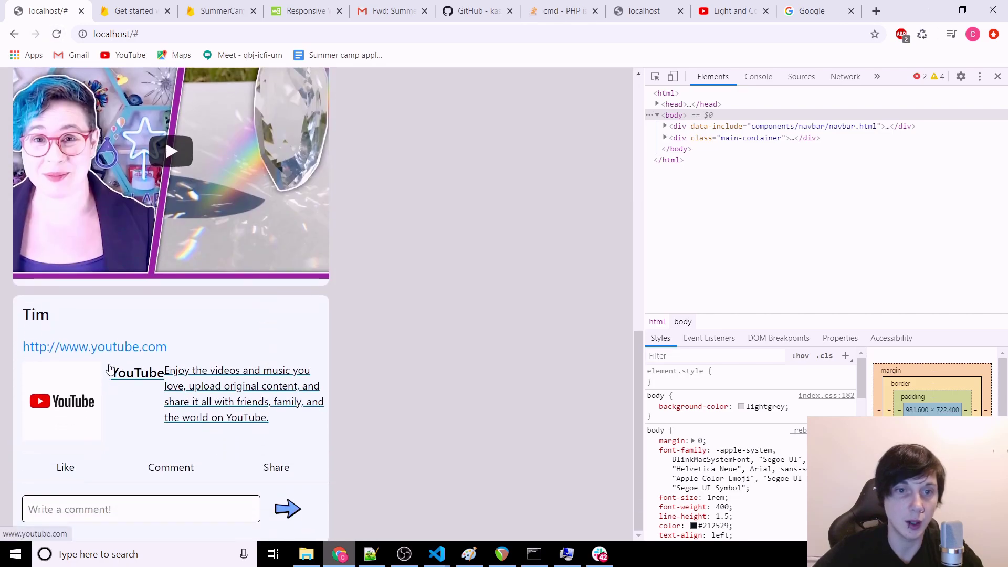
Inspect the preview title and select the inner link preview container.
{"action": "right_click", "coordinate": [149, 374]}
{"action": "left_click", "coordinate": [176, 485]}
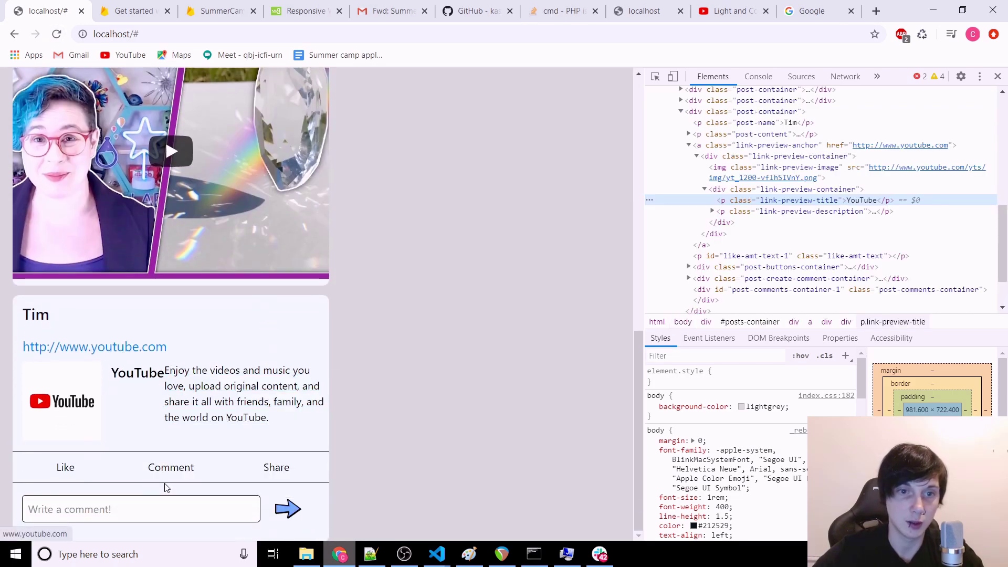
{"action": "left_click", "coordinate": [788, 189]}
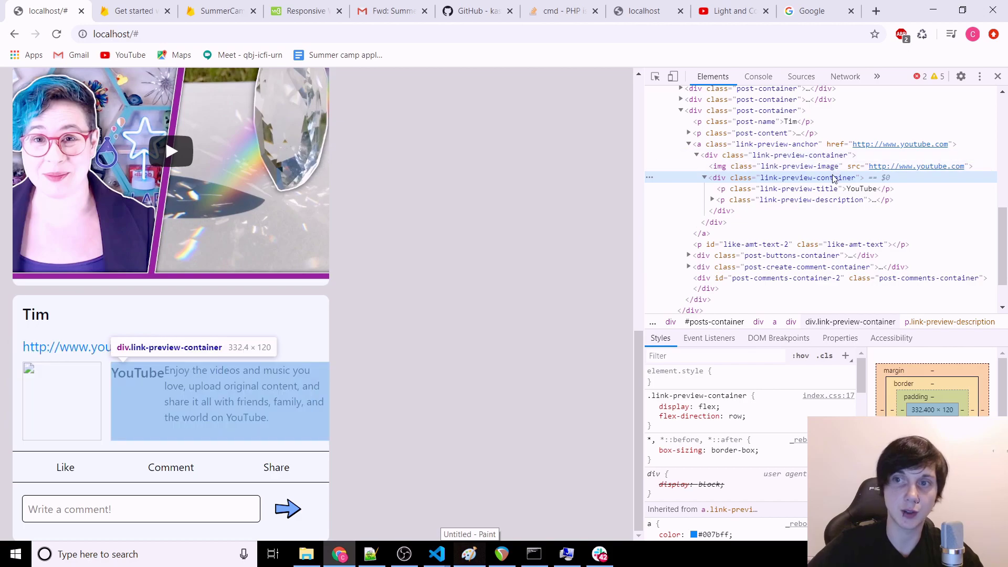
{"action": "mouse_move", "coordinate": [435, 554]}
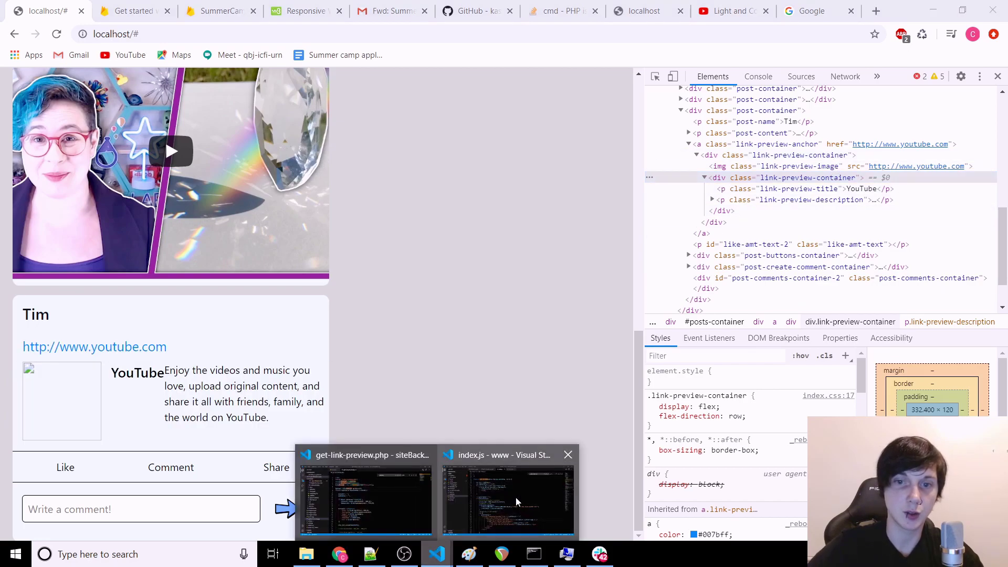
Rename line 90's class to link-preview-text-container in index.js, save, and reload.
{"action": "left_click", "coordinate": [508, 500]}
{"action": "left_click", "coordinate": [412, 364]}
{"action": "scroll", "coordinate": [504, 315], "scroll_direction": "down", "scroll_amount": 1}
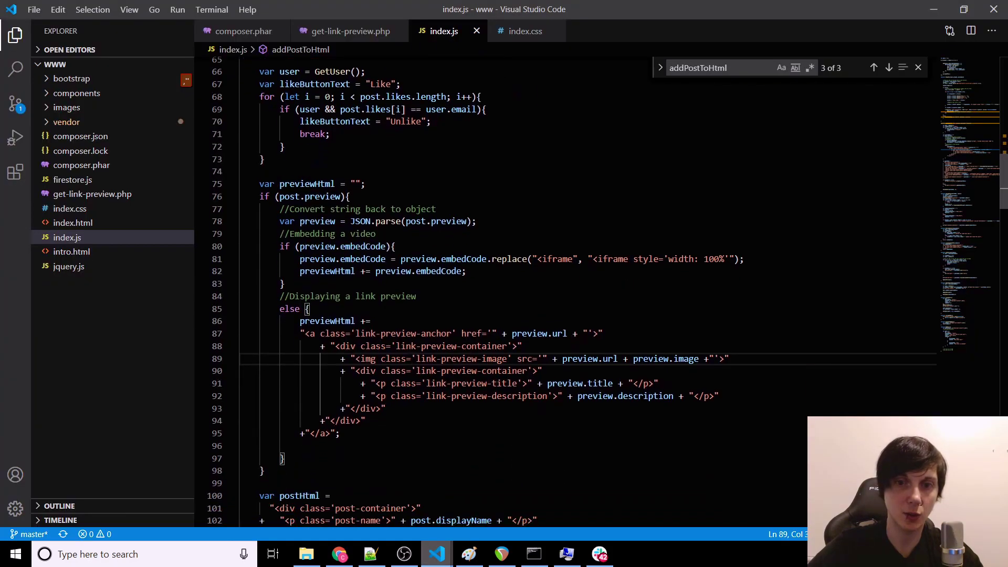
{"action": "left_click_drag", "start_coordinate": [352, 372], "coordinate": [481, 359]}
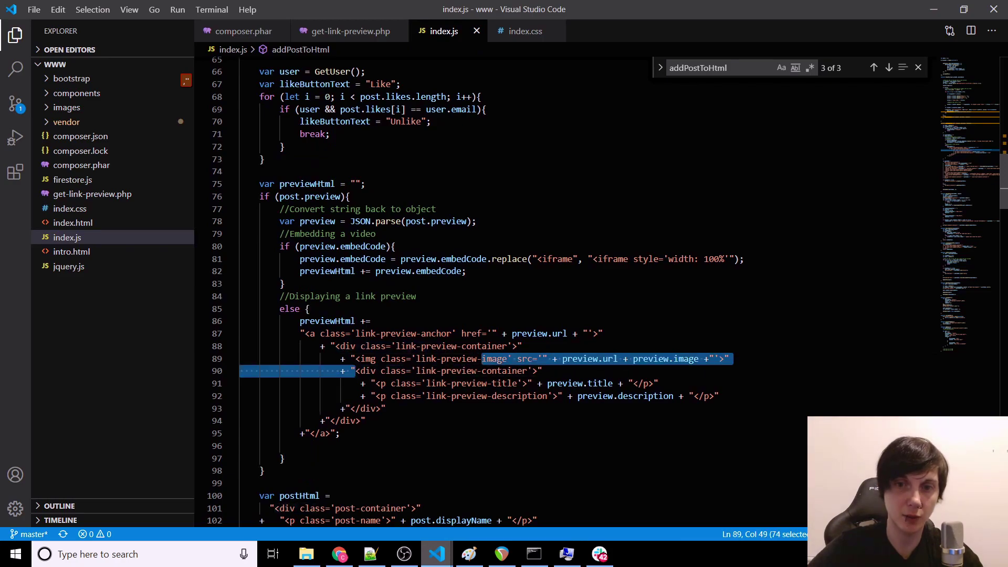
{"action": "left_click", "coordinate": [481, 371]}
{"action": "type", "text": "text-"}
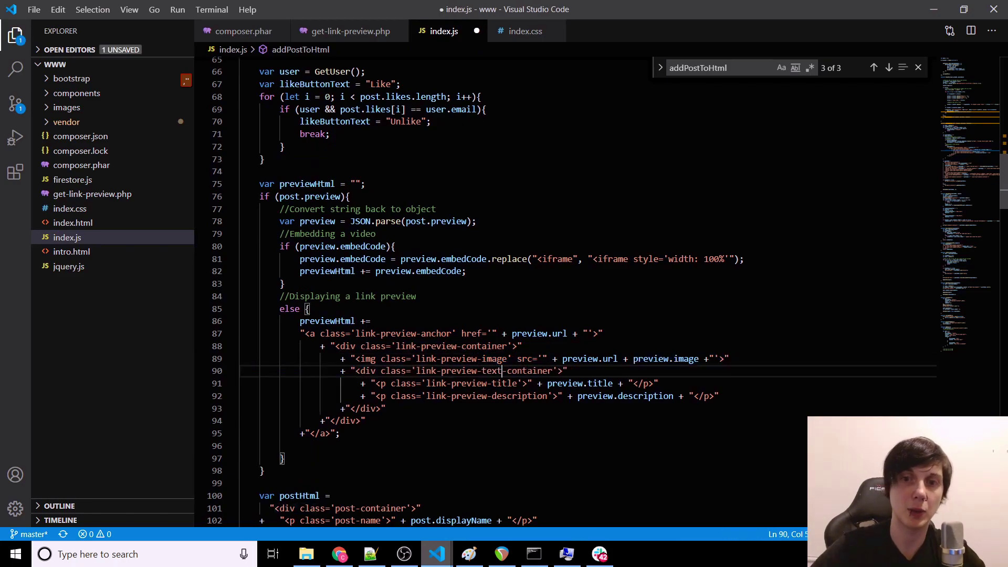
{"action": "key", "text": "ctrl+s"}
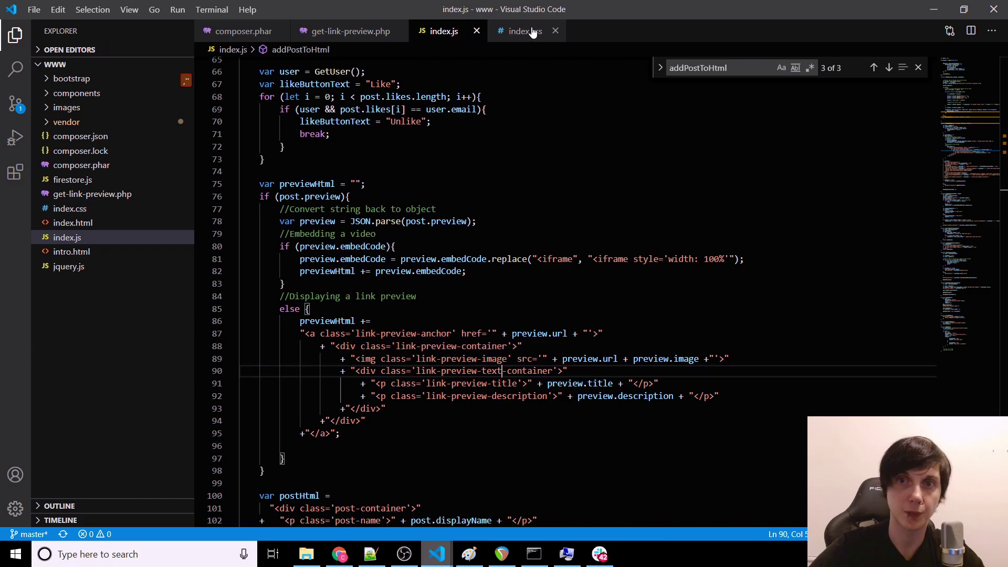
{"action": "left_click", "coordinate": [525, 30]}
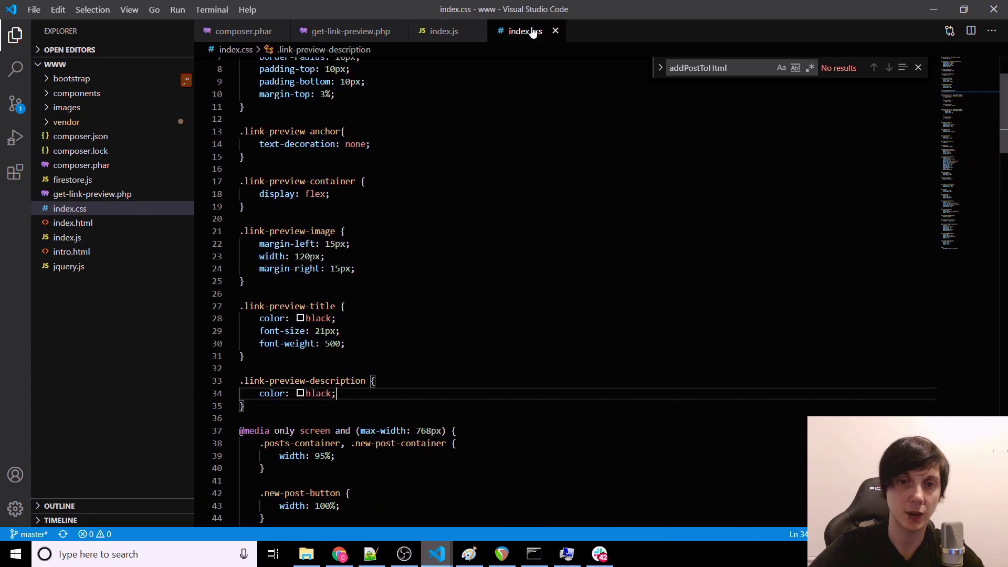
{"action": "left_click", "coordinate": [339, 554]}
{"action": "left_click", "coordinate": [58, 34]}
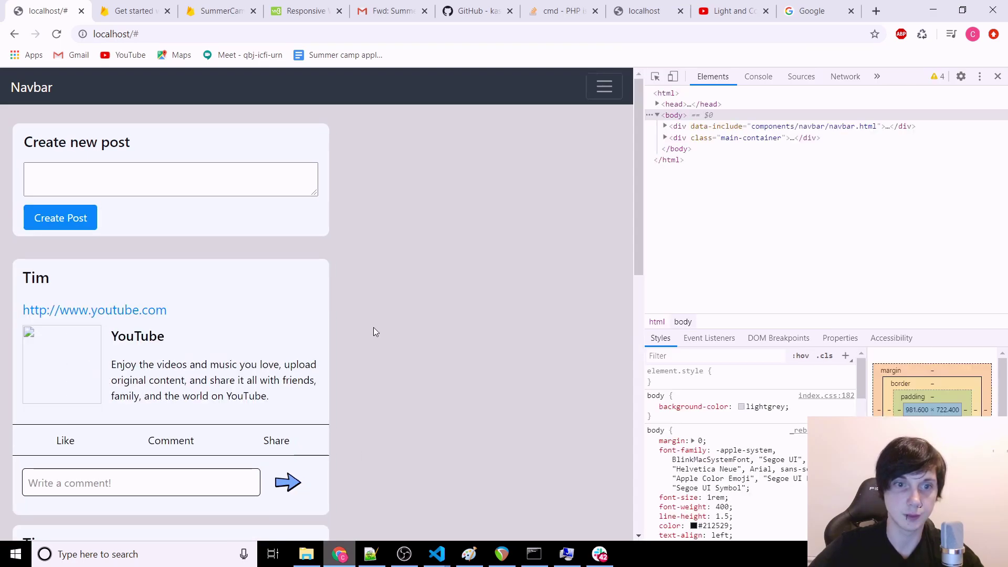
{"action": "scroll", "coordinate": [373, 327], "scroll_direction": "down", "scroll_amount": 3}
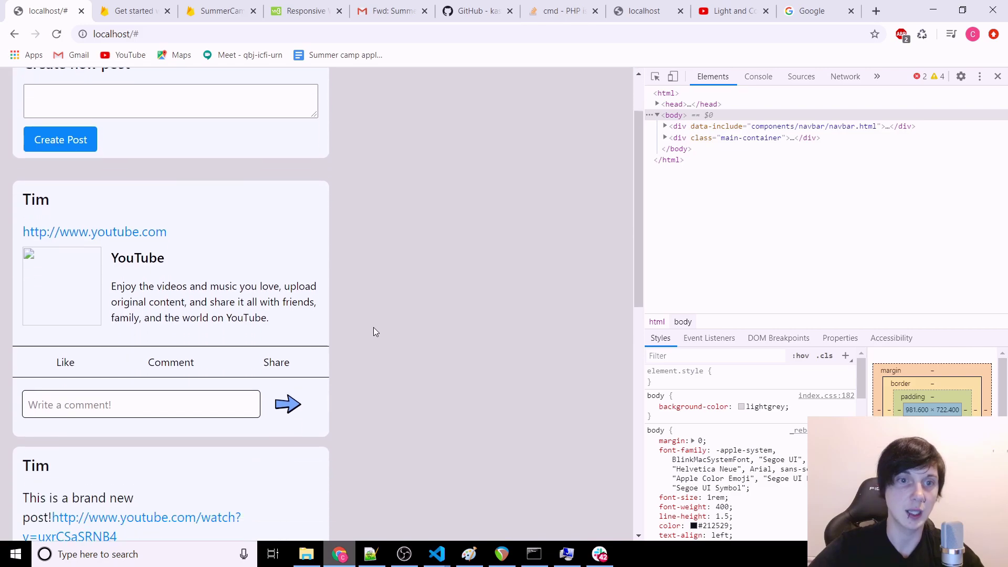
{"action": "scroll", "coordinate": [236, 326], "scroll_direction": "down", "scroll_amount": 3}
{"action": "scroll", "coordinate": [218, 329], "scroll_direction": "down", "scroll_amount": 4}
{"action": "scroll", "coordinate": [218, 328], "scroll_direction": "down", "scroll_amount": 1}
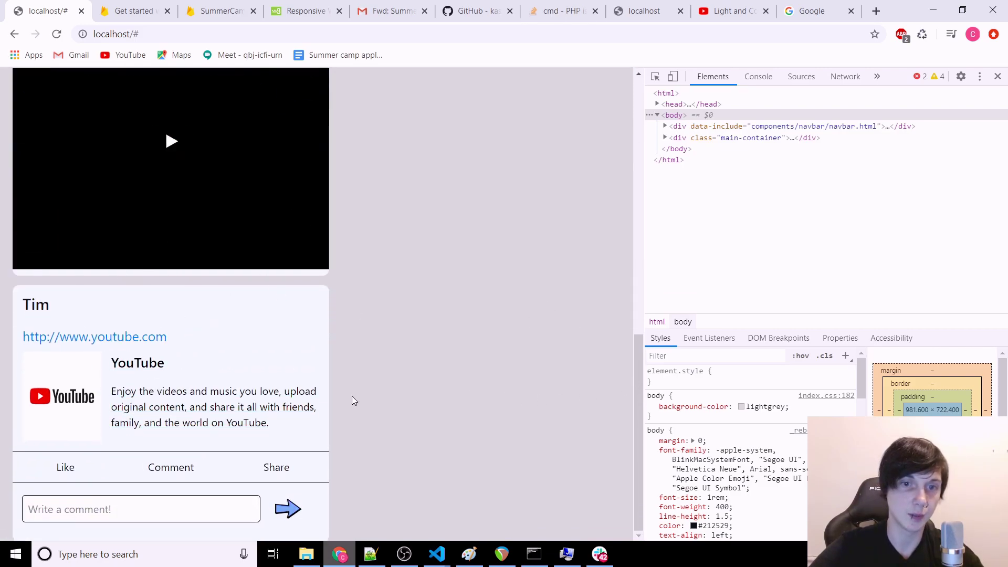
Inspect the preview description and select a.link-preview-anchor in DevTools.
{"action": "right_click", "coordinate": [162, 407]}
{"action": "left_click", "coordinate": [195, 521]}
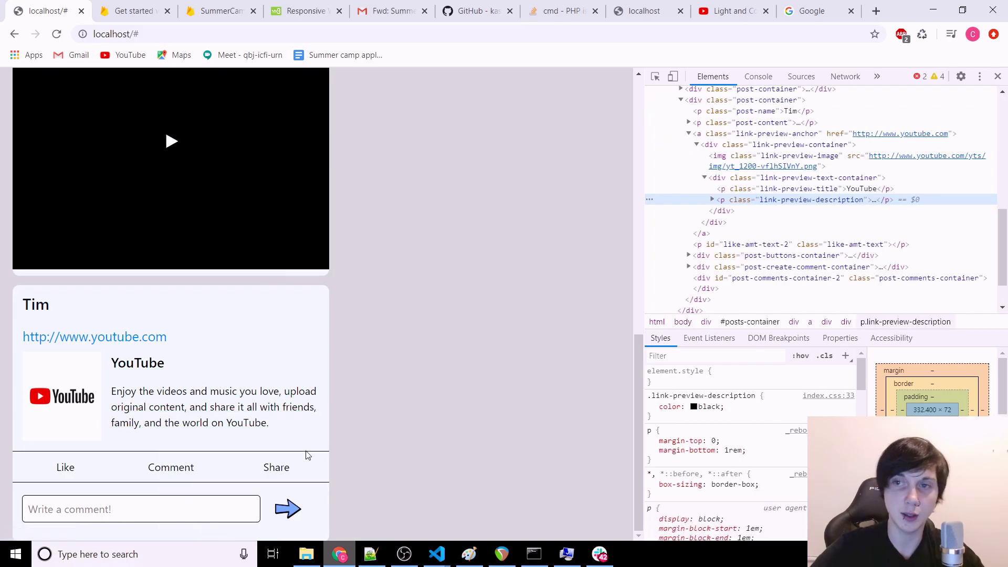
{"action": "scroll", "coordinate": [852, 148], "scroll_direction": "up", "scroll_amount": 1}
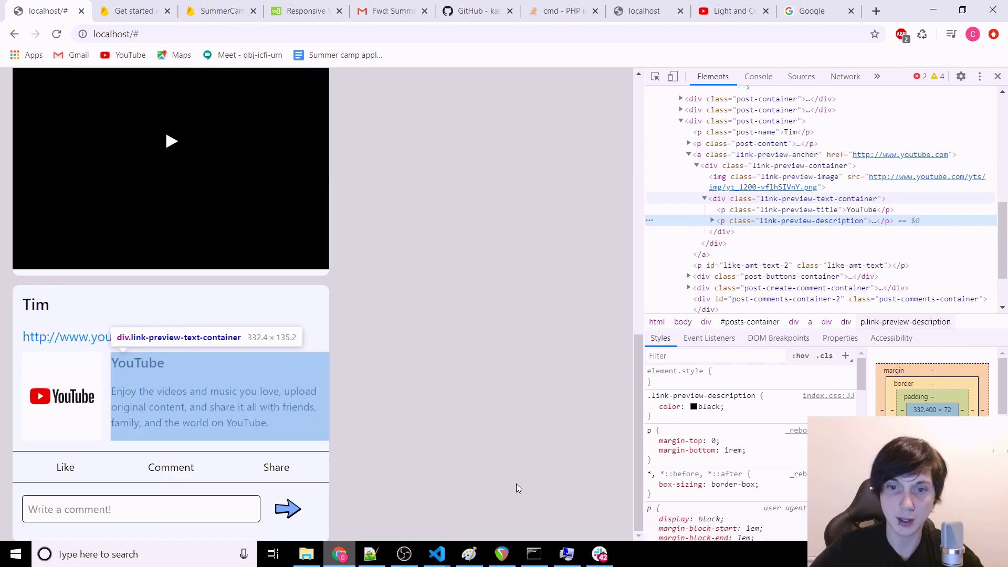
{"action": "left_click", "coordinate": [758, 154]}
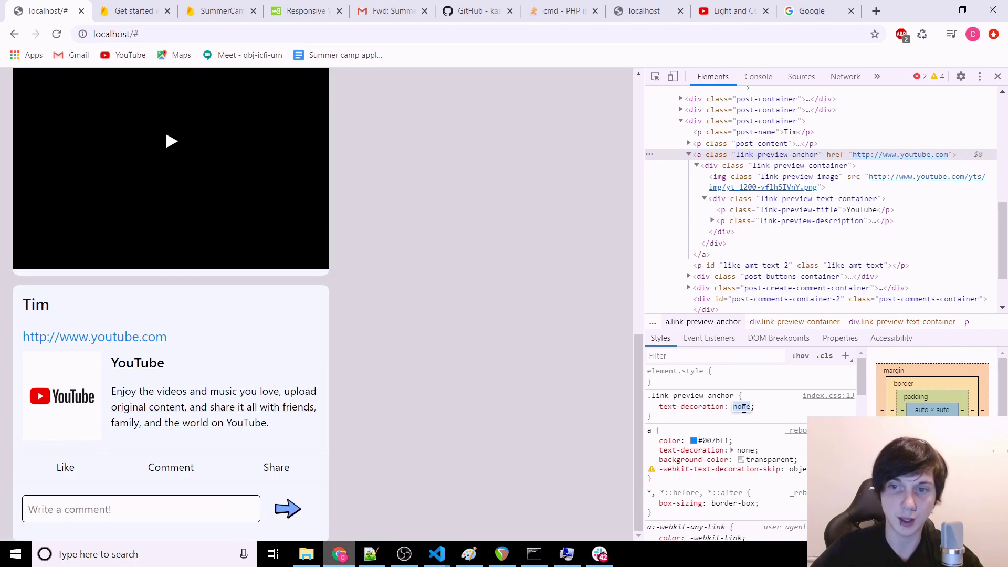
{"action": "type", "text": " !important"}
Set .link-preview-anchor's text-decoration to none !important in DevTools Styles.
{"action": "key", "text": "Tab"}
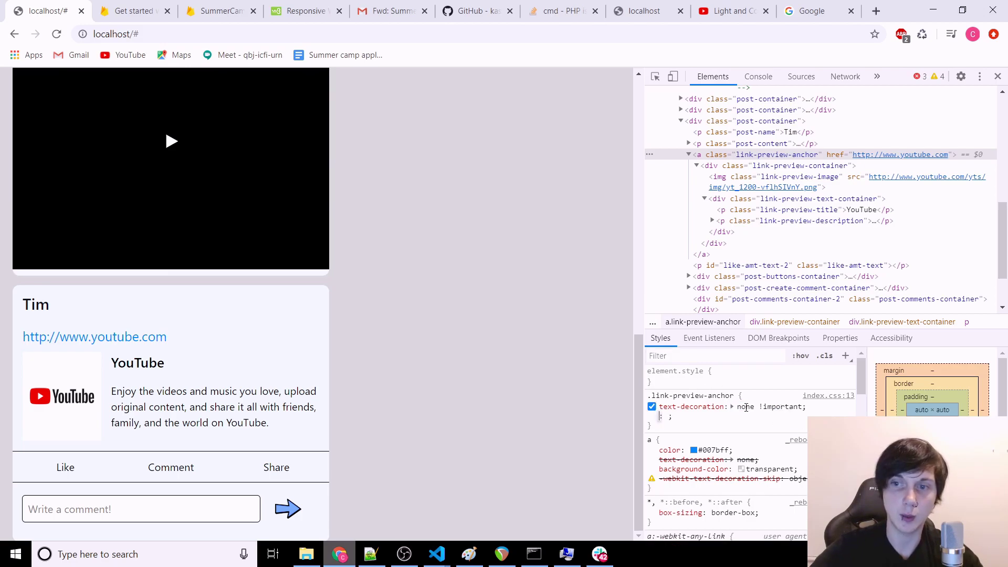
{"action": "left_click_drag", "start_coordinate": [759, 407], "coordinate": [803, 406]}
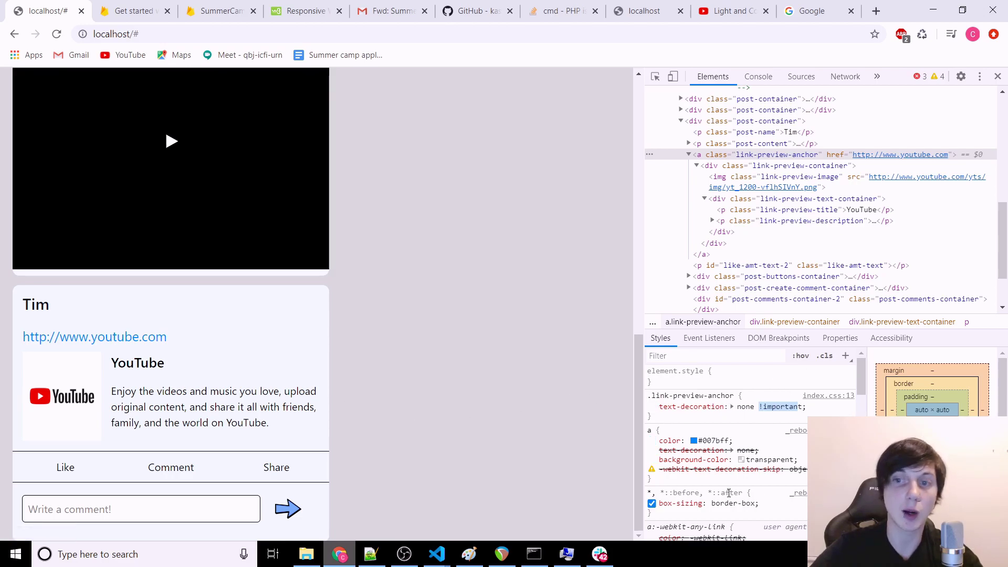
Append !important to text-decoration: none on index.css line 14 and save.
{"action": "mouse_move", "coordinate": [436, 554]}
{"action": "left_click", "coordinate": [504, 496]}
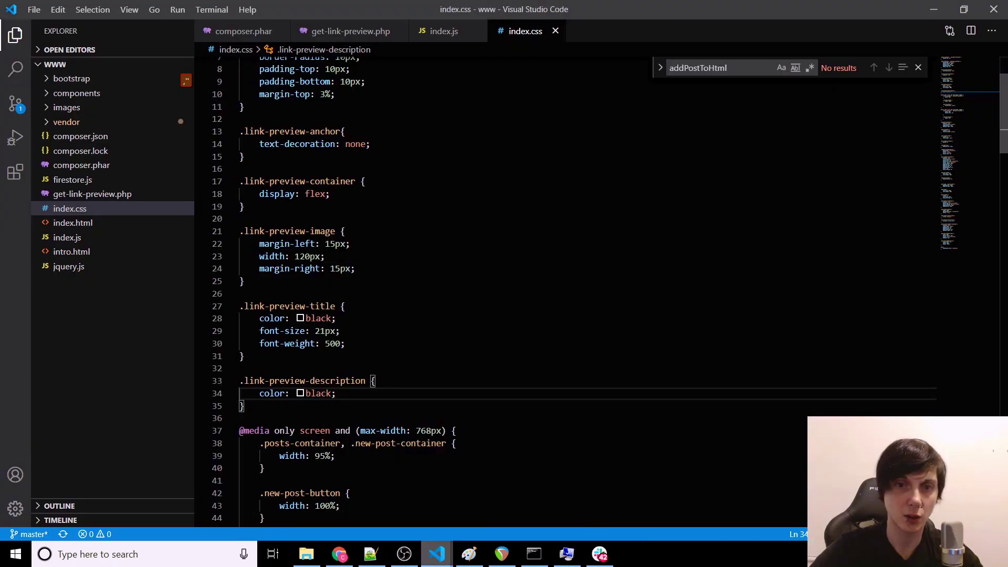
{"action": "scroll", "coordinate": [505, 276], "scroll_direction": "up", "scroll_amount": 1}
{"action": "left_click", "coordinate": [366, 186]}
{"action": "type", "text": "!i"}
{"action": "key", "text": "Return"}
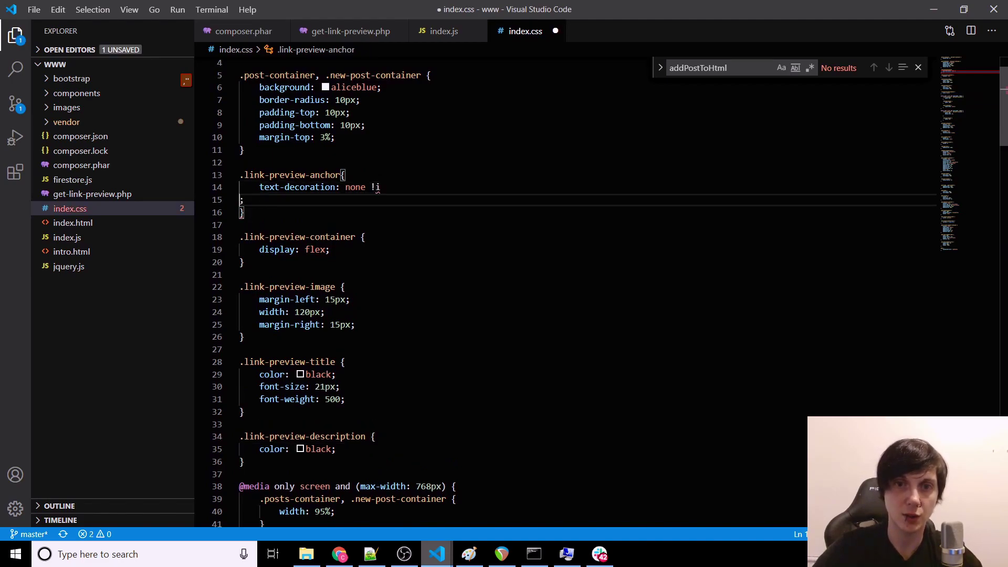
{"action": "key", "text": "BackSpace"}
{"action": "type", "text": "mportant;"}
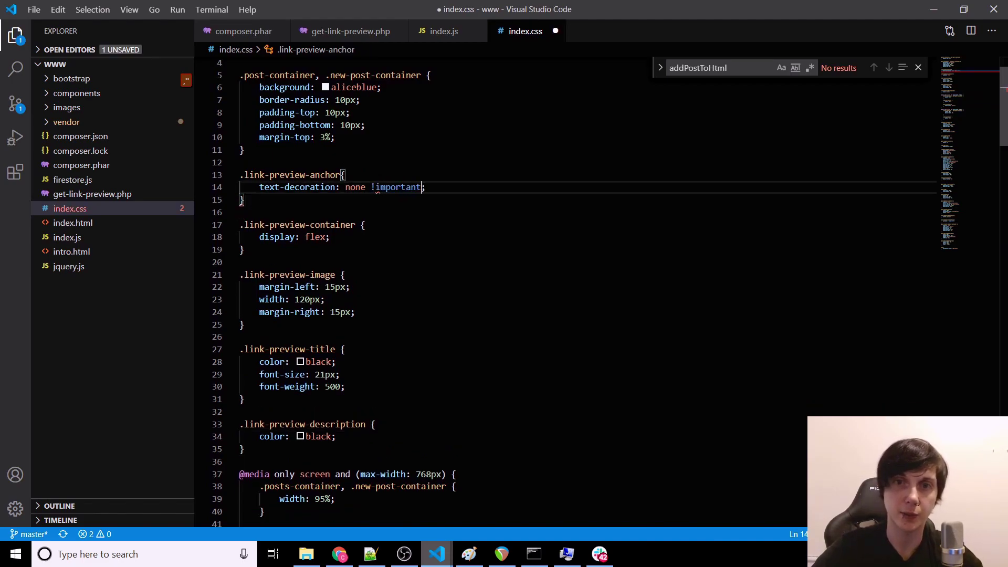
{"action": "key", "text": "ctrl+s"}
Reload the feed twice to check the underline-free link previews and YouTube embed.
{"action": "left_click", "coordinate": [340, 553]}
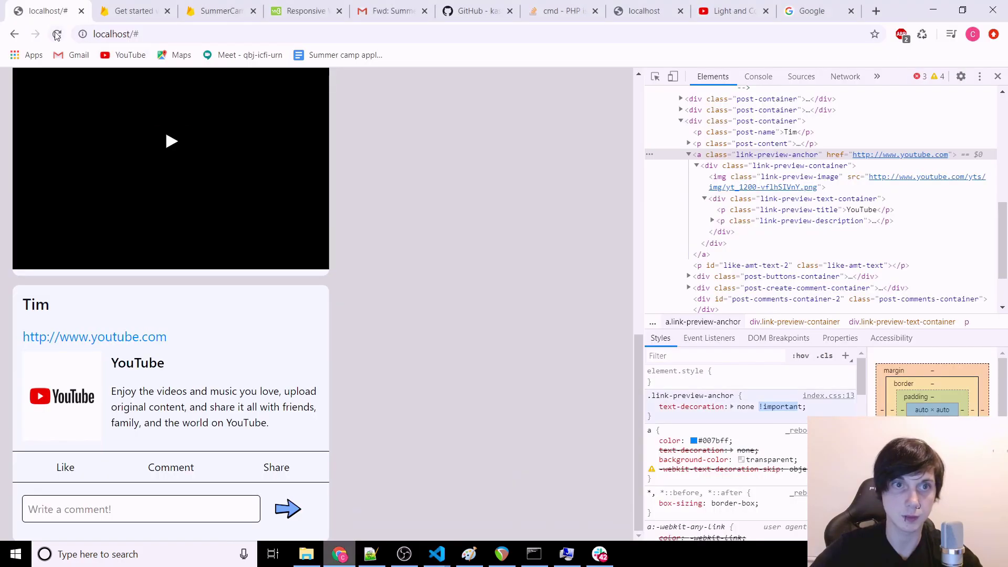
{"action": "left_click", "coordinate": [57, 34]}
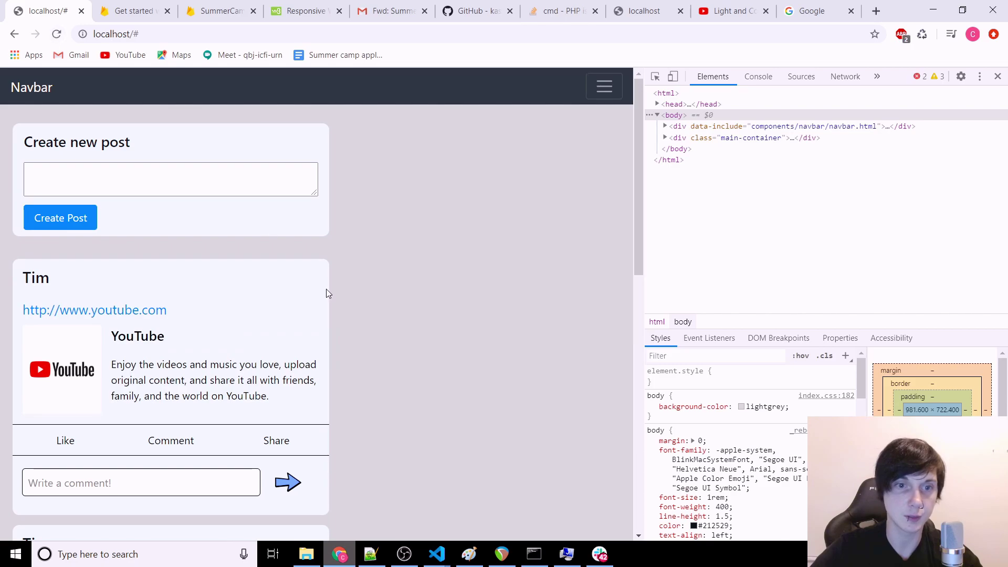
{"action": "scroll", "coordinate": [152, 350], "scroll_direction": "down", "scroll_amount": 5}
{"action": "scroll", "coordinate": [153, 349], "scroll_direction": "down", "scroll_amount": 3}
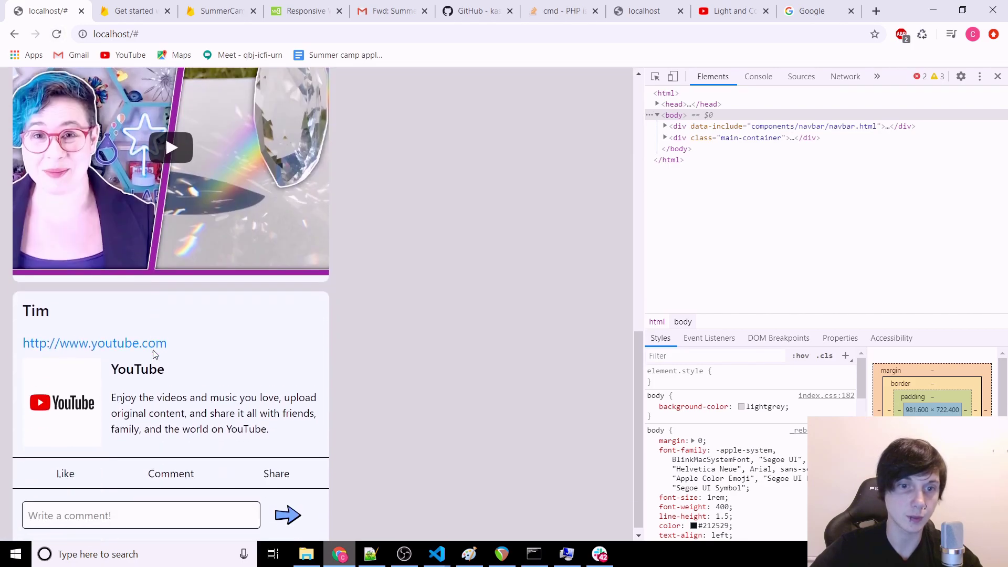
{"action": "scroll", "coordinate": [154, 350], "scroll_direction": "up", "scroll_amount": 6}
{"action": "scroll", "coordinate": [153, 352], "scroll_direction": "up", "scroll_amount": 3}
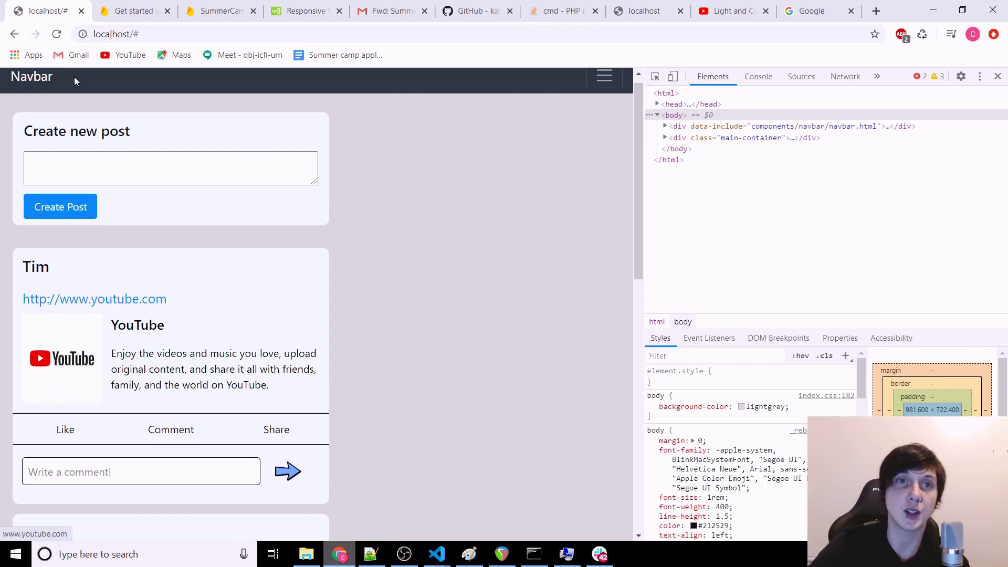
{"action": "left_click", "coordinate": [57, 34]}
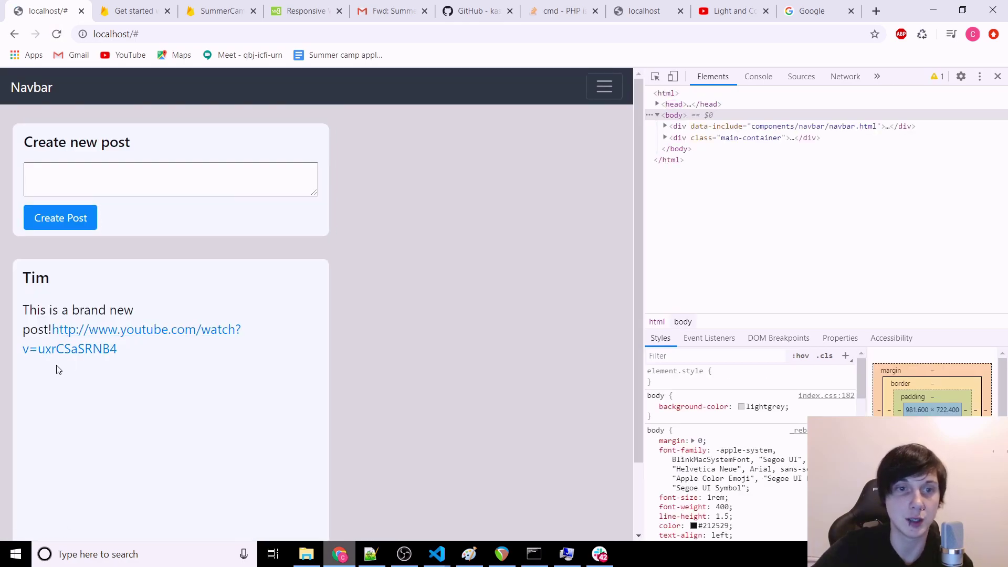
{"action": "scroll", "coordinate": [196, 340], "scroll_direction": "down", "scroll_amount": 5}
{"action": "scroll", "coordinate": [196, 340], "scroll_direction": "down", "scroll_amount": 4}
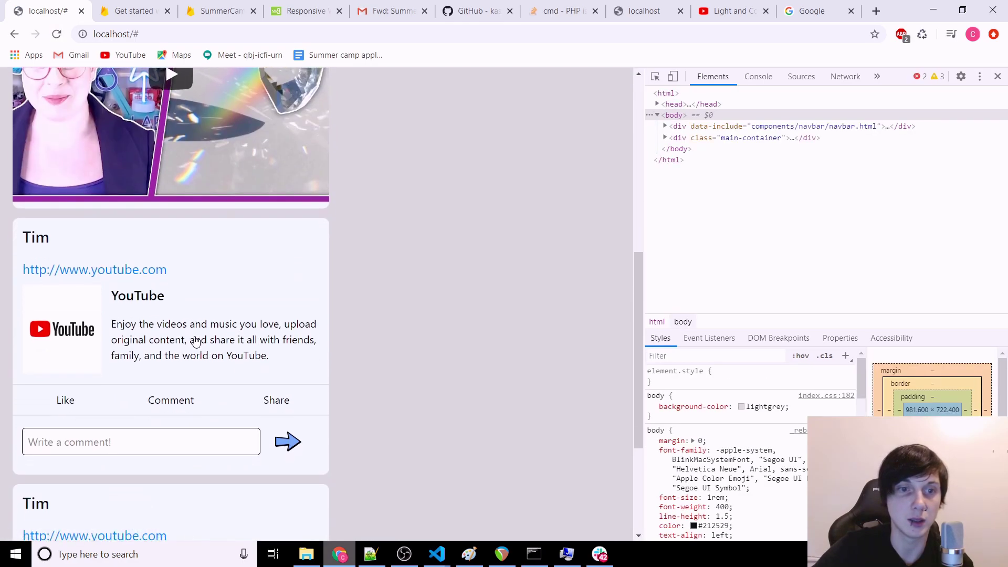
{"action": "scroll", "coordinate": [195, 341], "scroll_direction": "down", "scroll_amount": 3}
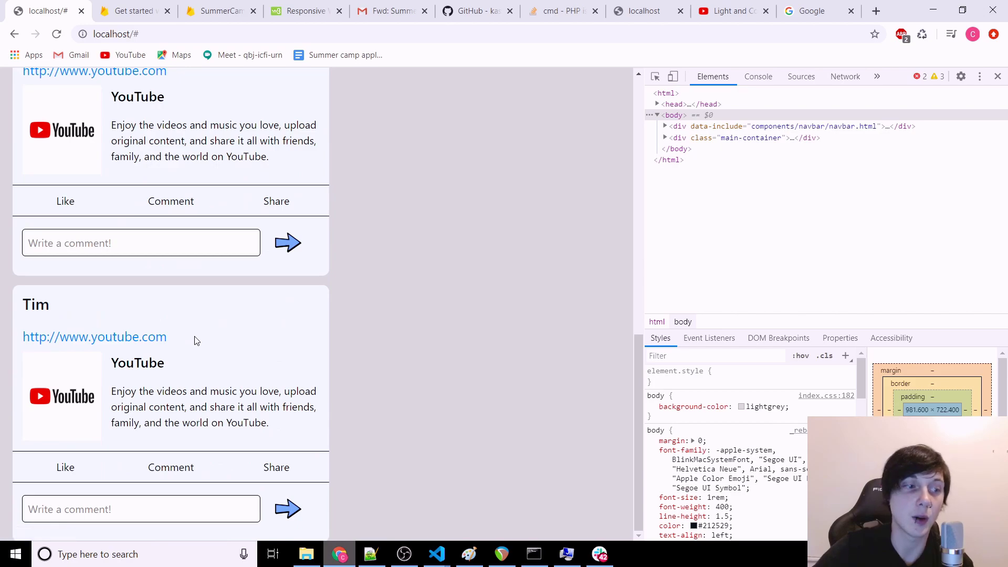
{"action": "scroll", "coordinate": [196, 340], "scroll_direction": "up", "scroll_amount": 3}
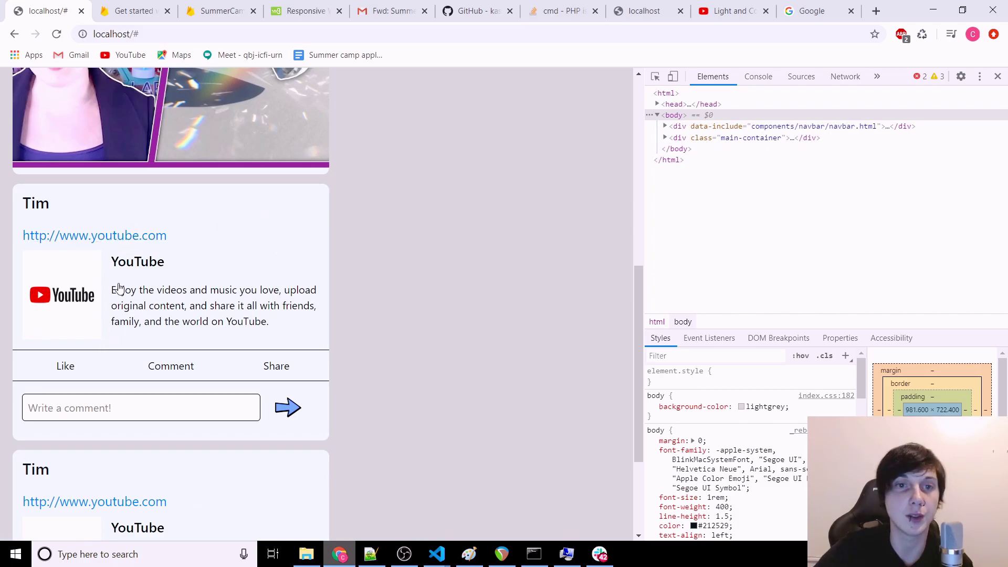
{"action": "scroll", "coordinate": [254, 243], "scroll_direction": "up", "scroll_amount": 8}
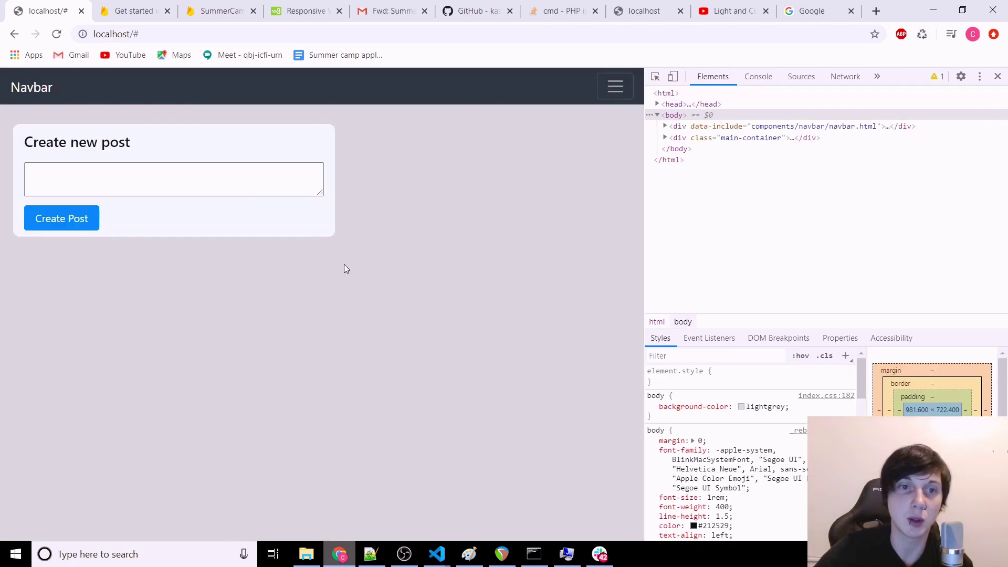
{"action": "scroll", "coordinate": [239, 289], "scroll_direction": "down", "scroll_amount": 5}
{"action": "scroll", "coordinate": [239, 289], "scroll_direction": "down", "scroll_amount": 5}
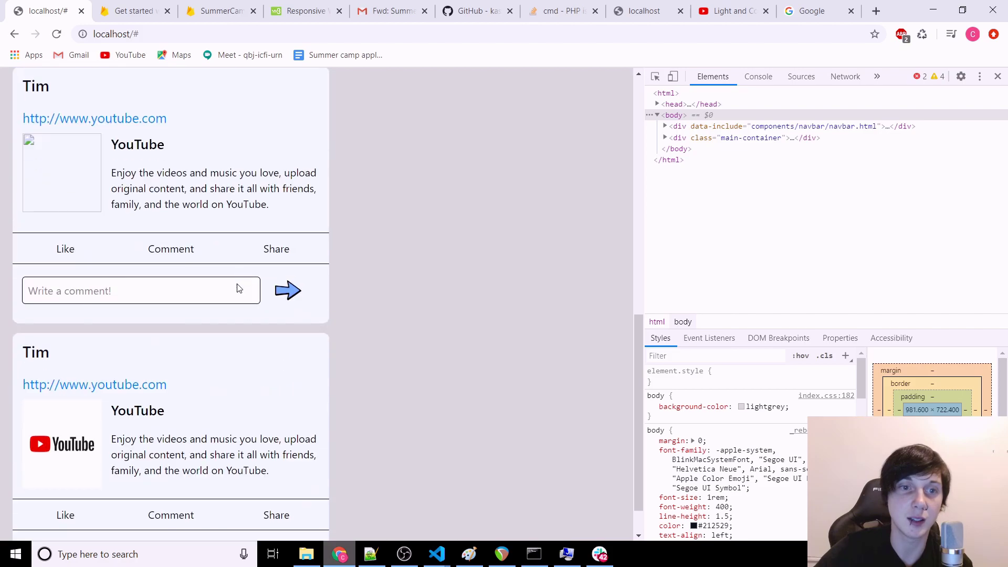
{"action": "scroll", "coordinate": [205, 311], "scroll_direction": "up", "scroll_amount": 2}
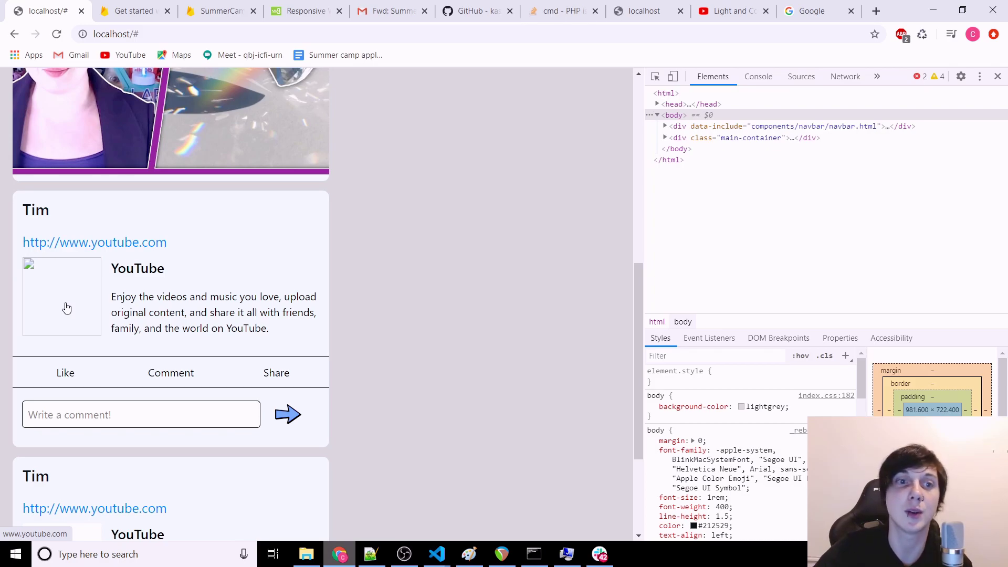
{"action": "scroll", "coordinate": [67, 307], "scroll_direction": "down", "scroll_amount": 2}
{"action": "scroll", "coordinate": [67, 307], "scroll_direction": "down", "scroll_amount": 1}
{"action": "scroll", "coordinate": [99, 450], "scroll_direction": "up", "scroll_amount": 2}
{"action": "scroll", "coordinate": [99, 451], "scroll_direction": "up", "scroll_amount": 5}
{"action": "scroll", "coordinate": [100, 451], "scroll_direction": "down", "scroll_amount": 3}
{"action": "scroll", "coordinate": [99, 450], "scroll_direction": "up", "scroll_amount": 3}
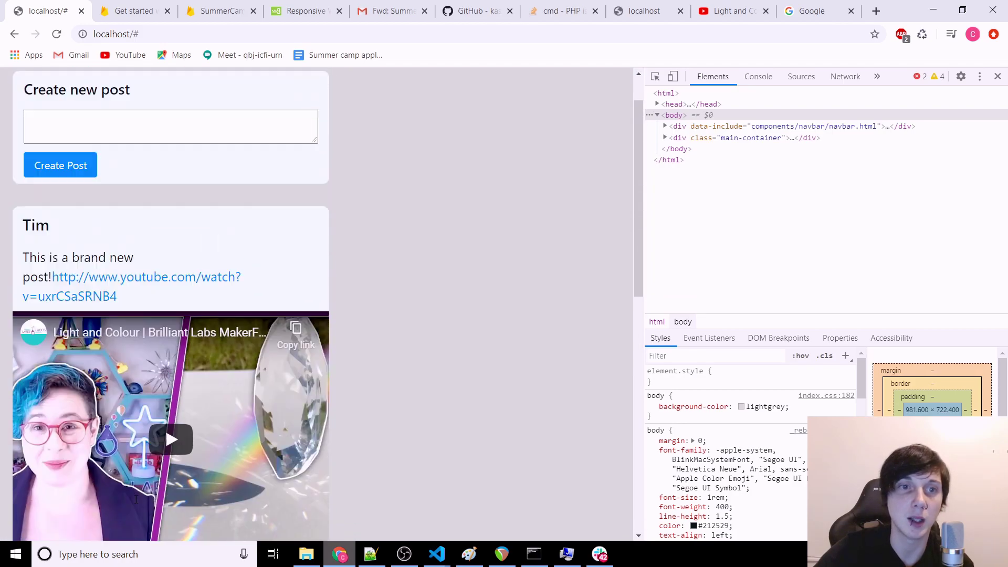
{"action": "scroll", "coordinate": [136, 498], "scroll_direction": "up", "scroll_amount": 1}
{"action": "scroll", "coordinate": [406, 404], "scroll_direction": "down", "scroll_amount": 3}
{"action": "scroll", "coordinate": [405, 404], "scroll_direction": "down", "scroll_amount": 3}
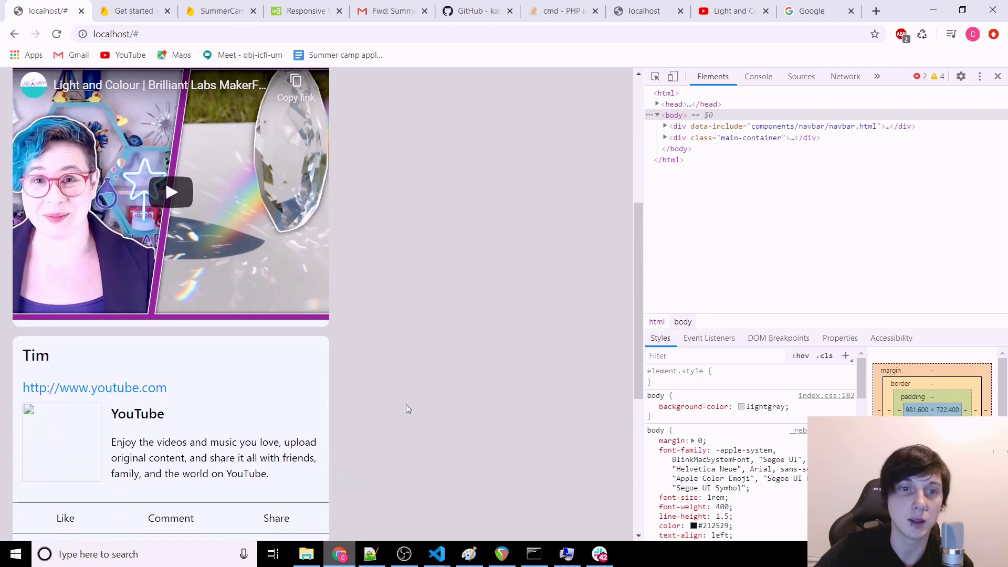
{"action": "scroll", "coordinate": [406, 404], "scroll_direction": "down", "scroll_amount": 2}
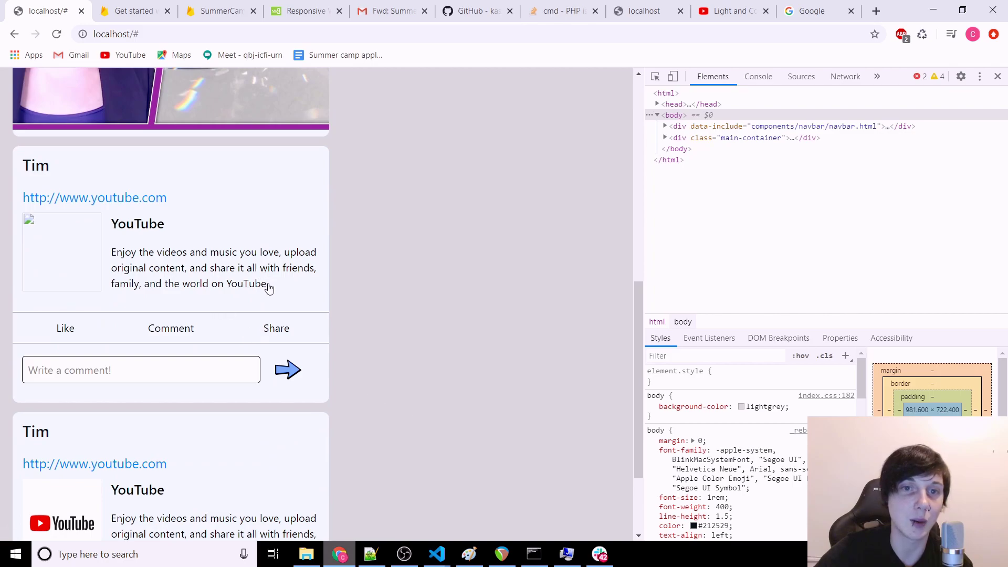
{"action": "scroll", "coordinate": [60, 228], "scroll_direction": "up", "scroll_amount": 2}
{"action": "scroll", "coordinate": [94, 197], "scroll_direction": "up", "scroll_amount": 2}
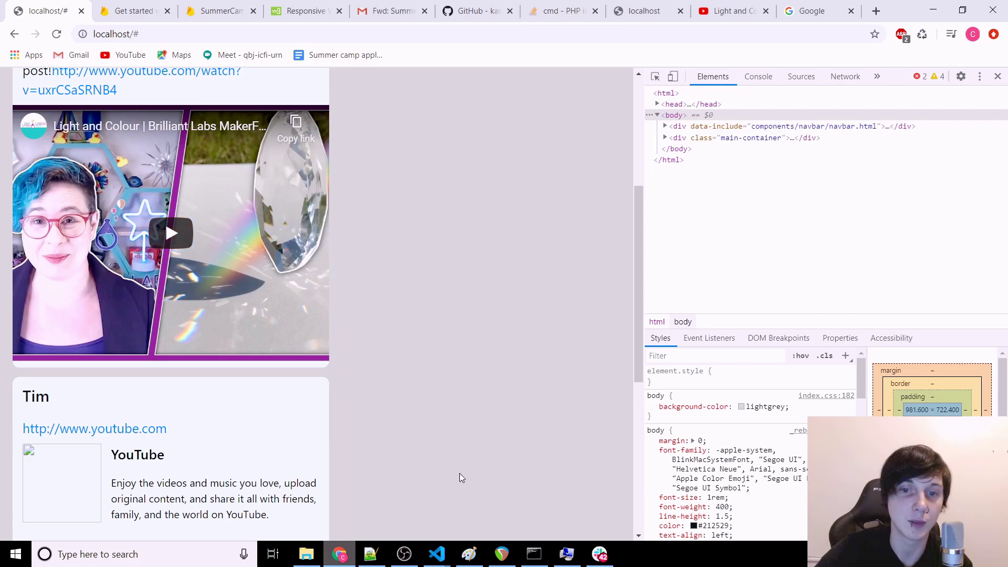
{"action": "left_click", "coordinate": [437, 554]}
{"action": "left_click", "coordinate": [504, 500]}
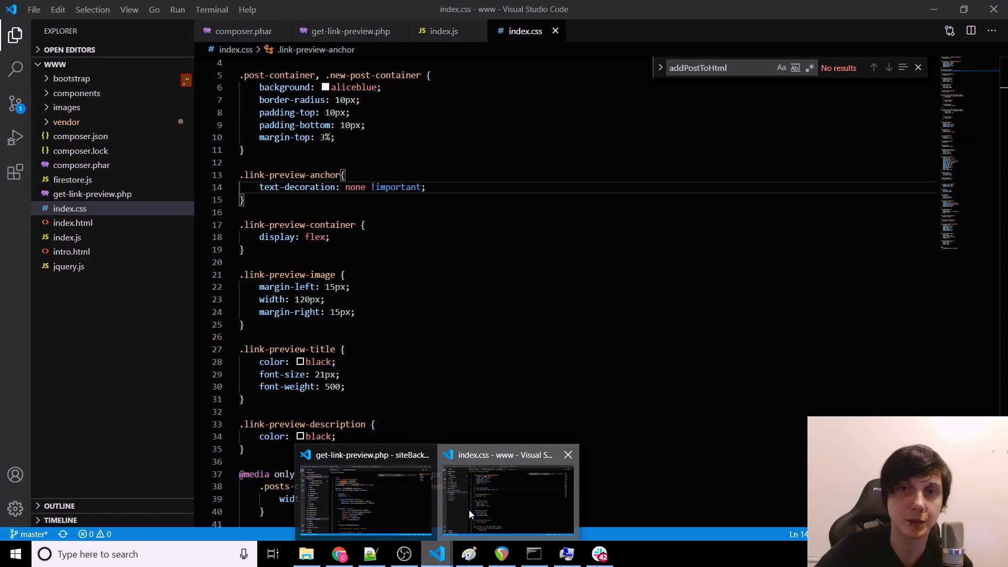
{"action": "left_click", "coordinate": [346, 30]}
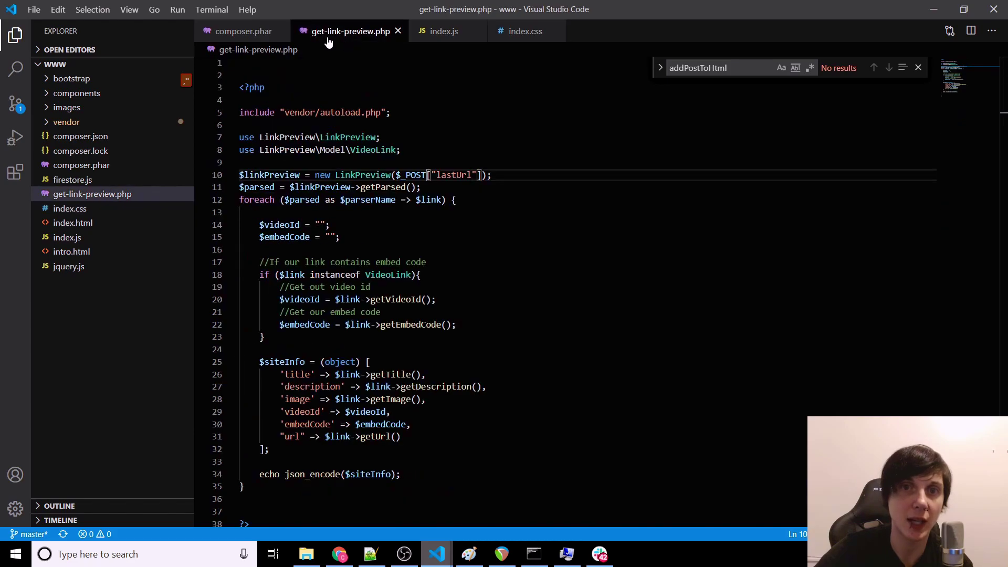
{"action": "scroll", "coordinate": [473, 236], "scroll_direction": "down", "scroll_amount": 1}
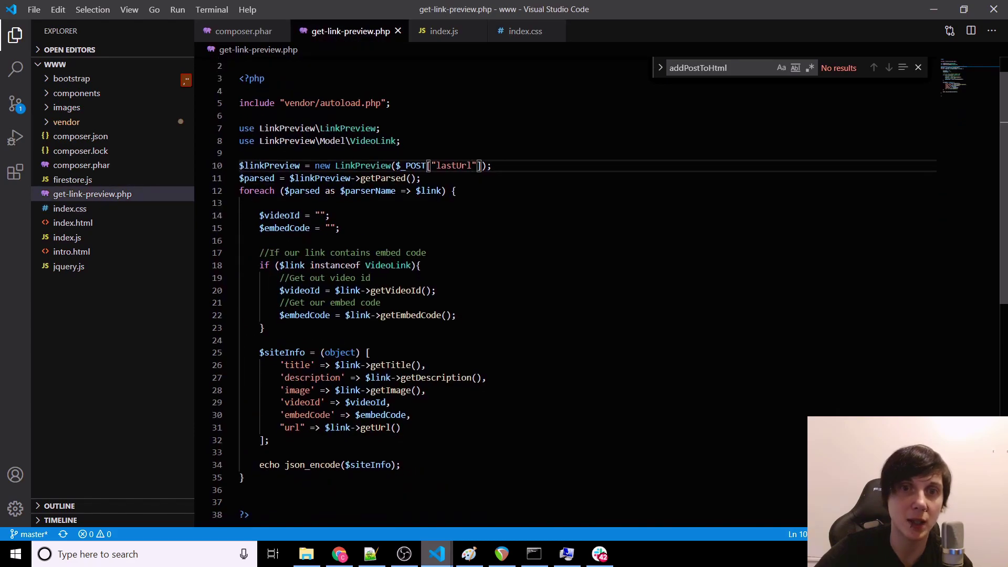
{"action": "left_click_drag", "start_coordinate": [493, 165], "coordinate": [237, 119]}
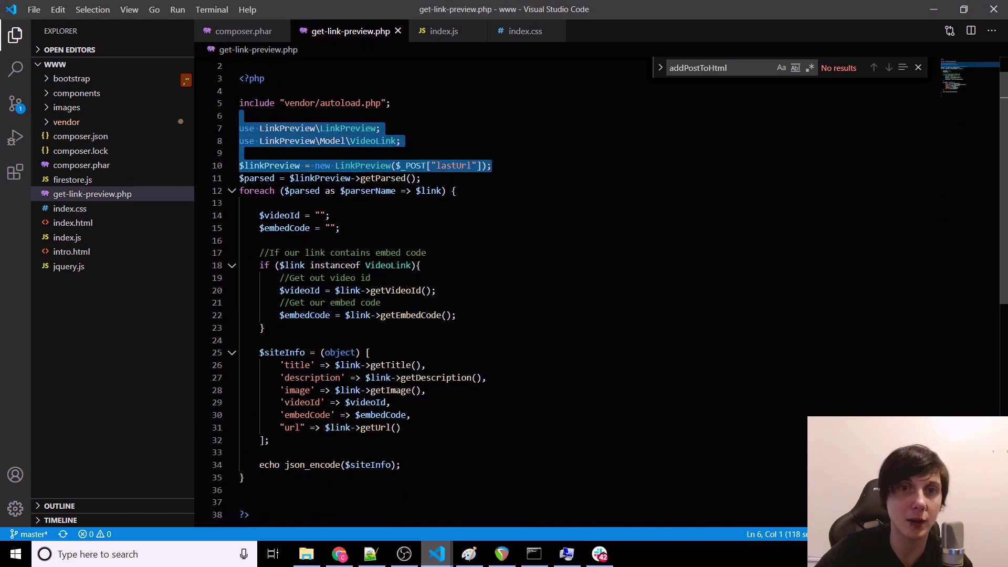
{"action": "left_click", "coordinate": [504, 165]}
{"action": "scroll", "coordinate": [504, 166], "scroll_direction": "down", "scroll_amount": 2}
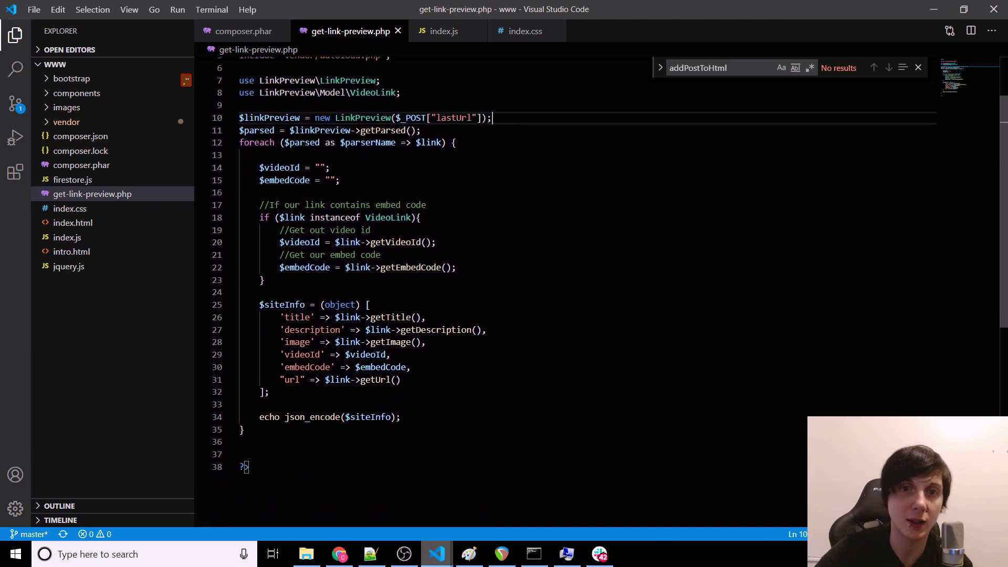
{"action": "left_click_drag", "start_coordinate": [259, 167], "coordinate": [339, 180]}
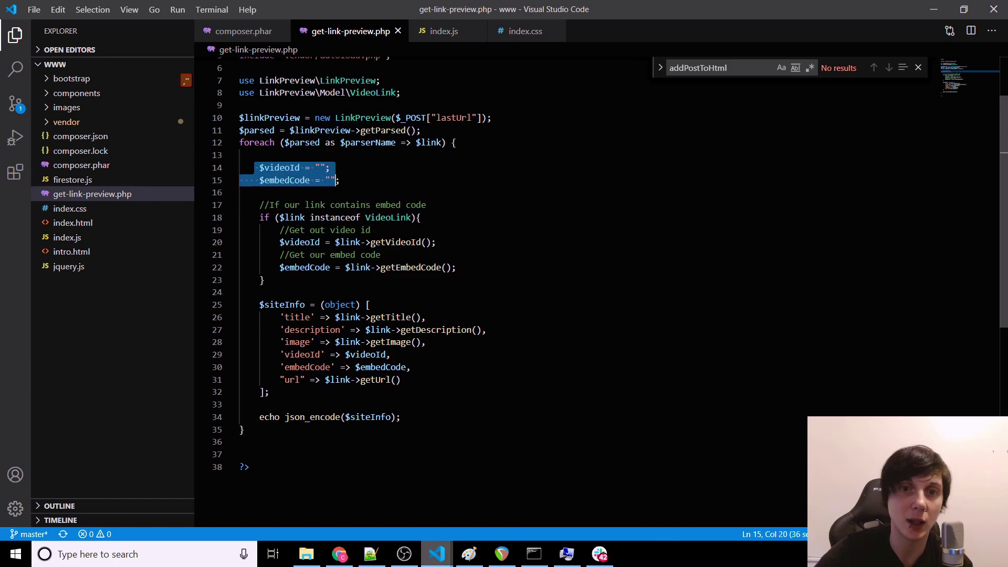
{"action": "left_click_drag", "start_coordinate": [281, 316], "coordinate": [402, 379]}
{"action": "left_click", "coordinate": [504, 379]}
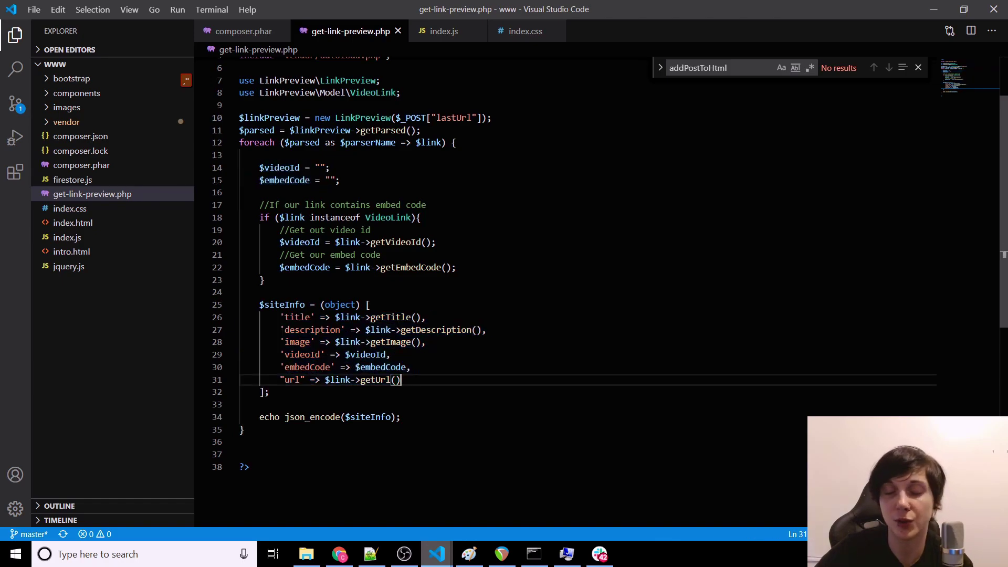
{"action": "double_click", "coordinate": [392, 316]}
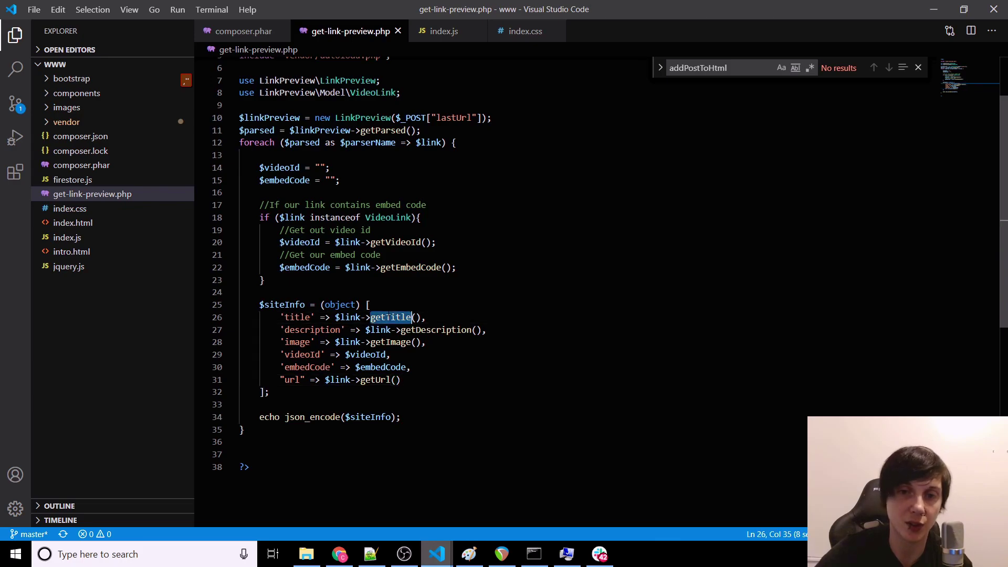
{"action": "double_click", "coordinate": [437, 330]}
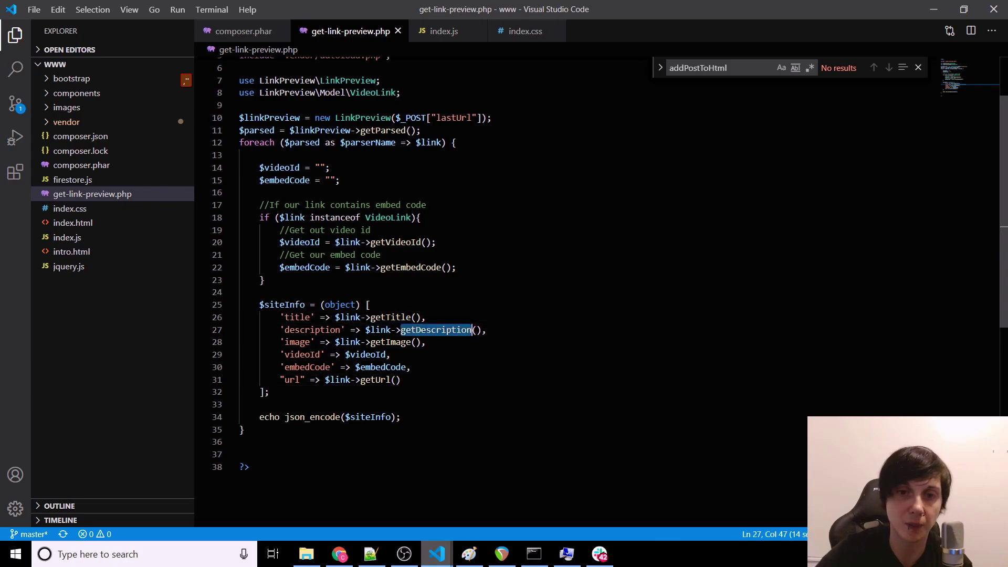
{"action": "double_click", "coordinate": [311, 417]}
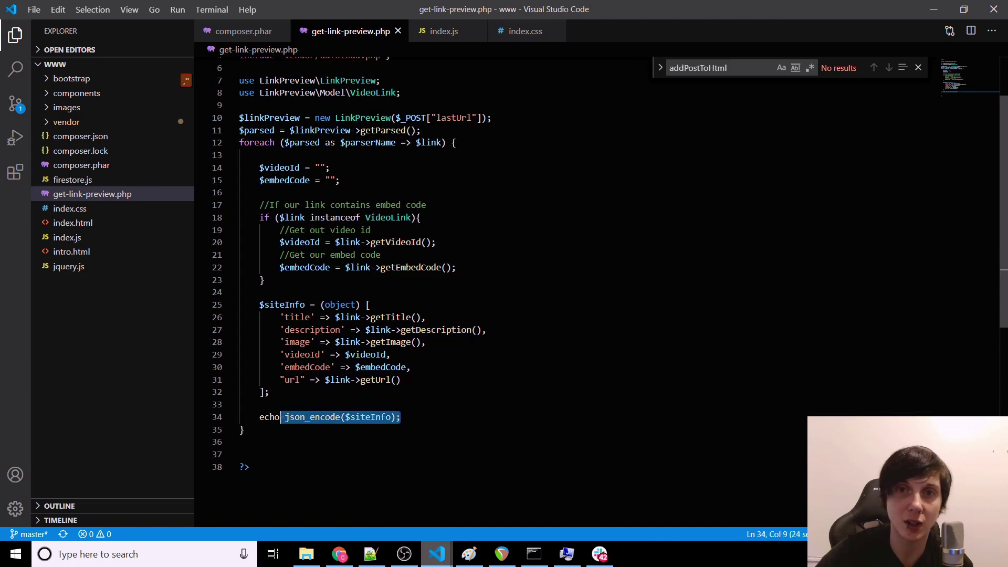
In index.js, walk through the $.ajax success callback, its result parameter and addPostToHtml.
{"action": "left_click", "coordinate": [442, 31]}
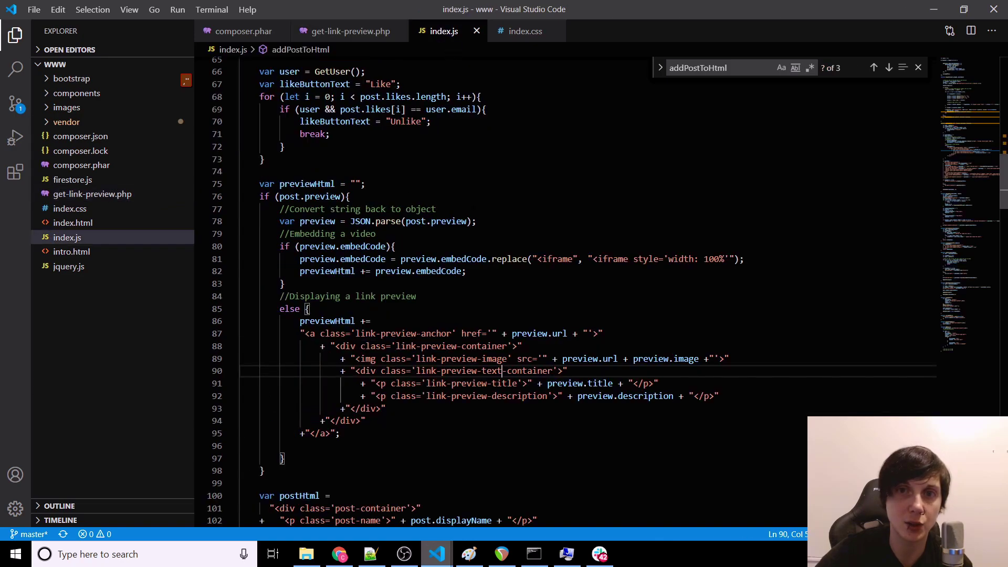
{"action": "scroll", "coordinate": [504, 315], "scroll_direction": "up", "scroll_amount": 5}
{"action": "scroll", "coordinate": [504, 315], "scroll_direction": "up", "scroll_amount": 5}
{"action": "scroll", "coordinate": [504, 315], "scroll_direction": "up", "scroll_amount": 3}
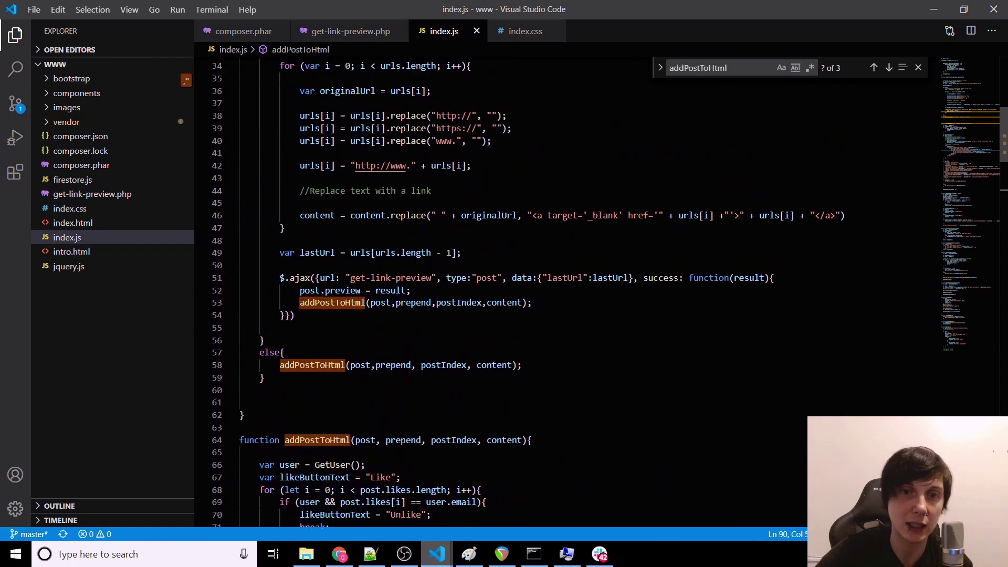
{"action": "left_click_drag", "start_coordinate": [280, 277], "coordinate": [410, 290]}
{"action": "left_click", "coordinate": [299, 290]}
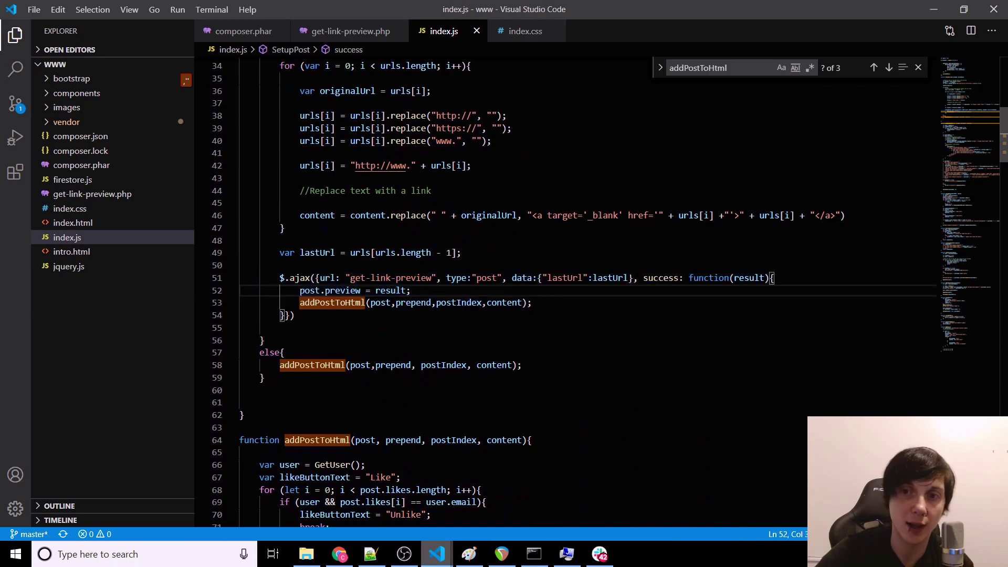
{"action": "double_click", "coordinate": [661, 278]}
{"action": "double_click", "coordinate": [706, 277]}
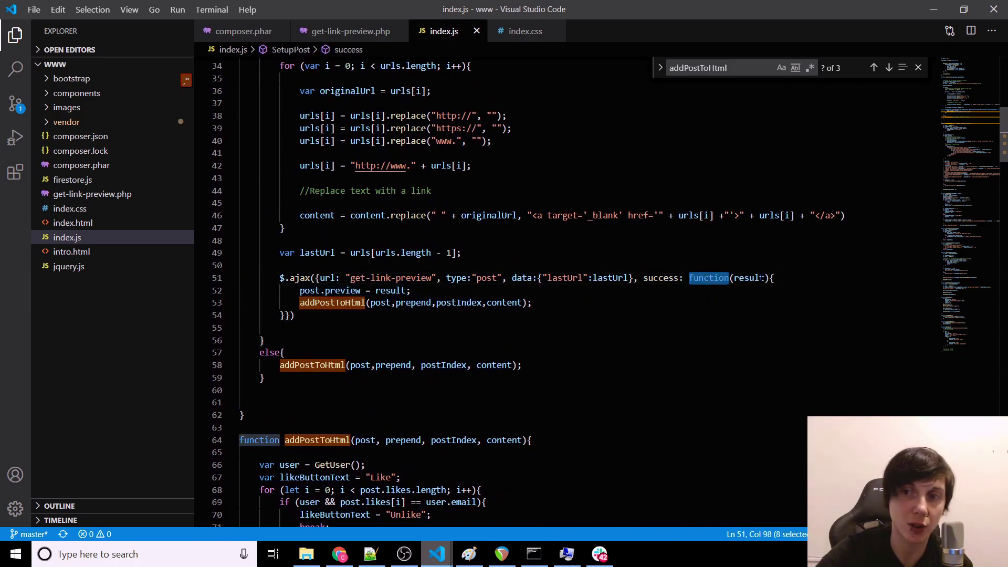
{"action": "double_click", "coordinate": [747, 277]}
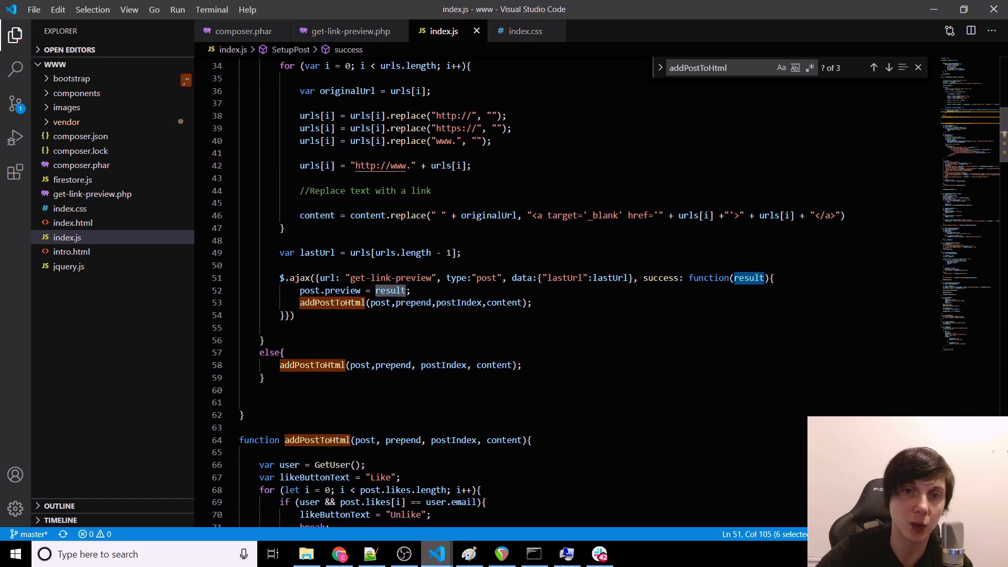
{"action": "scroll", "coordinate": [527, 300], "scroll_direction": "down", "scroll_amount": 5}
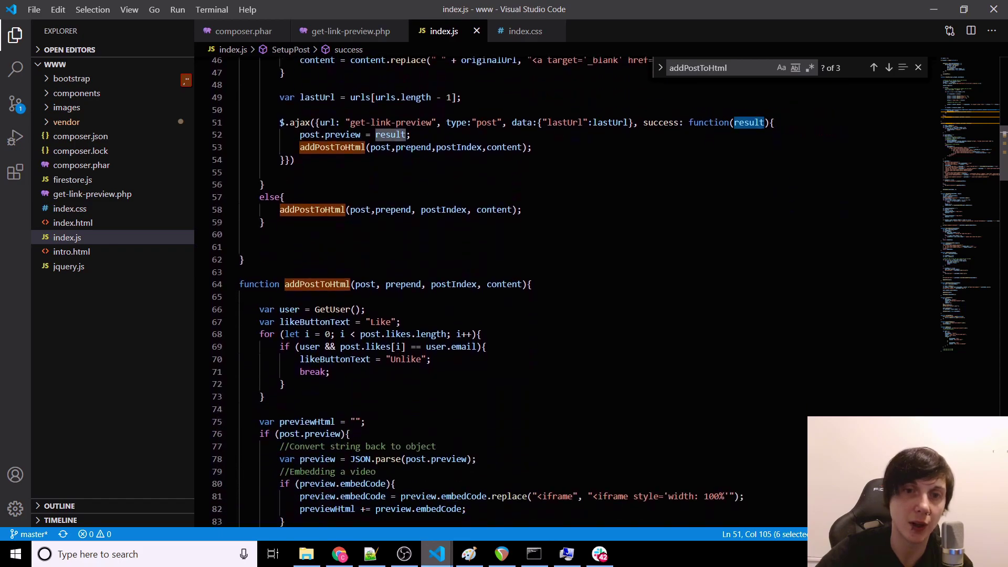
{"action": "double_click", "coordinate": [317, 268]}
{"action": "scroll", "coordinate": [316, 268], "scroll_direction": "down", "scroll_amount": 3}
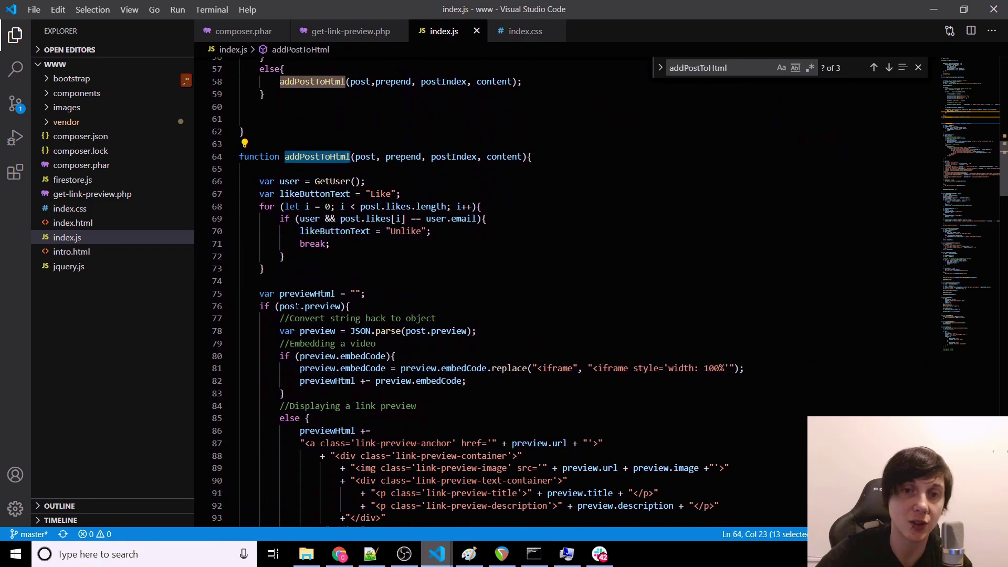
Walk through the video embedding block, the embedCode assignment and the full-width iframe style.
{"action": "double_click", "coordinate": [323, 306]}
{"action": "scroll", "coordinate": [323, 306], "scroll_direction": "down", "scroll_amount": 3}
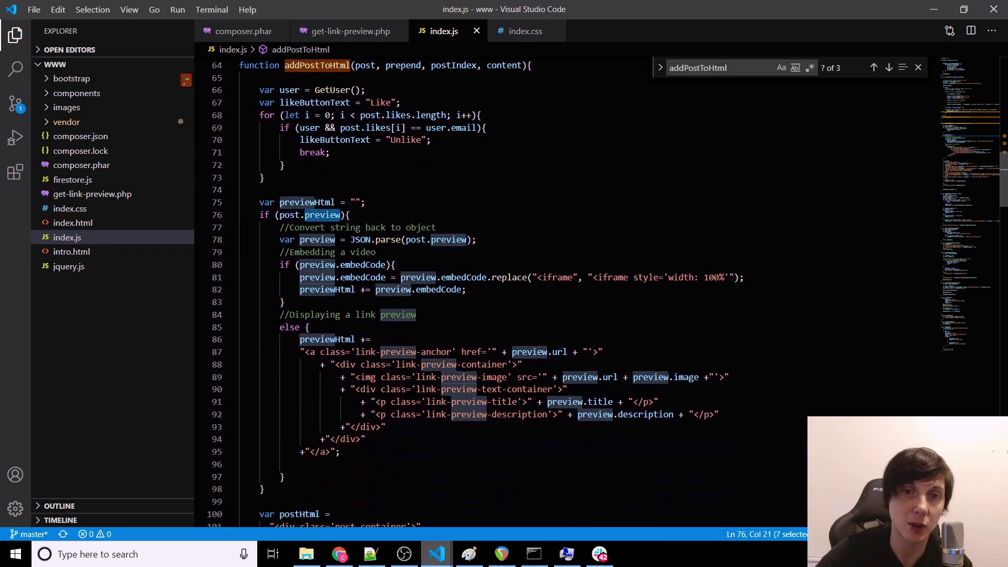
{"action": "left_click_drag", "start_coordinate": [280, 264], "coordinate": [284, 302]}
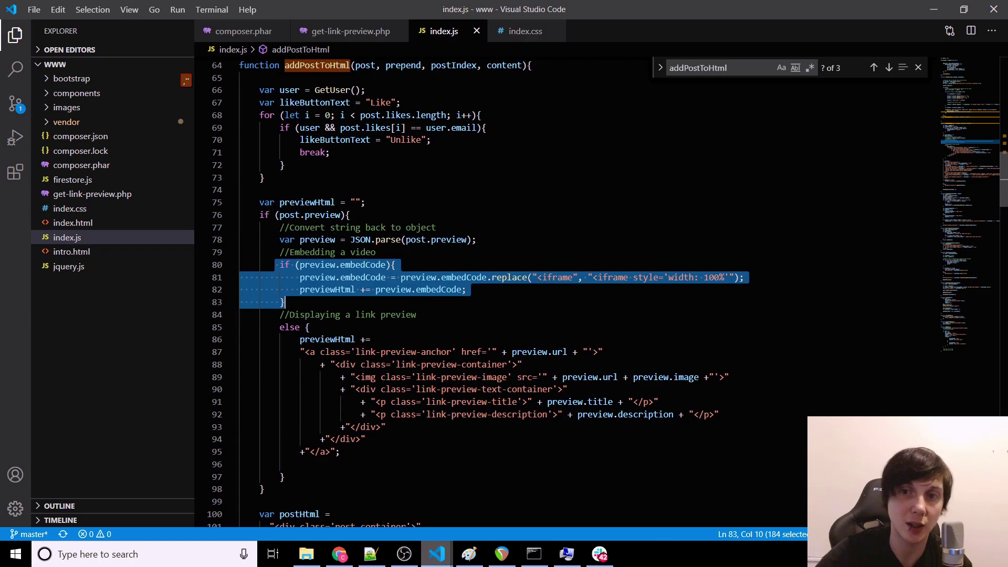
{"action": "left_click", "coordinate": [285, 301]}
{"action": "left_click_drag", "start_coordinate": [300, 277], "coordinate": [468, 277]}
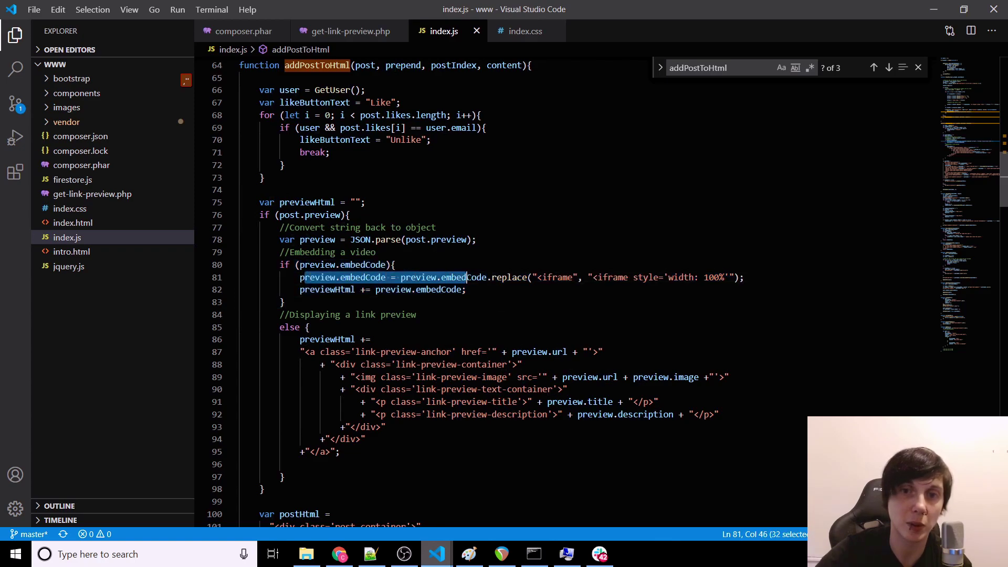
{"action": "left_click", "coordinate": [472, 288]}
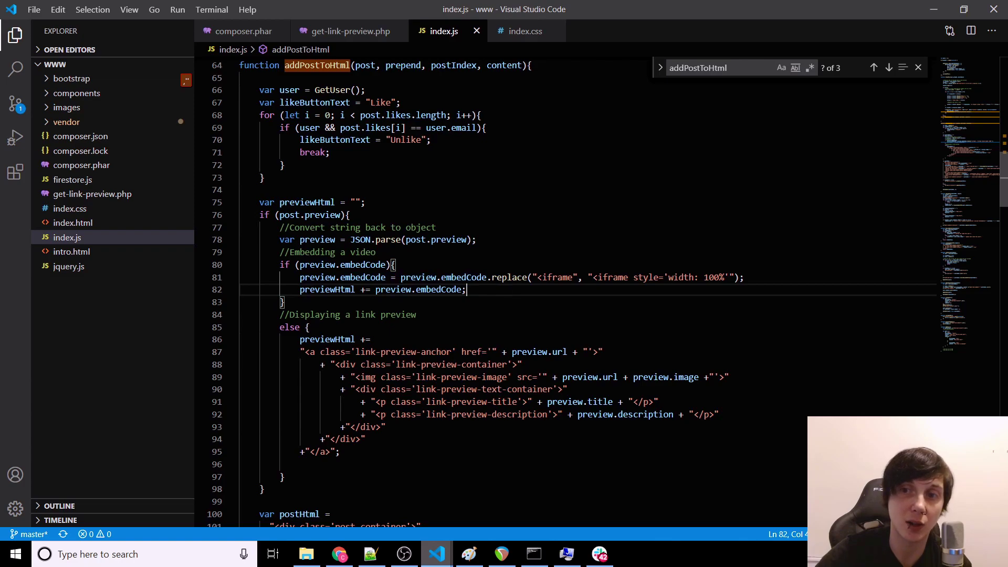
{"action": "left_click_drag", "start_coordinate": [725, 277], "coordinate": [636, 277]}
{"action": "left_click", "coordinate": [650, 277]}
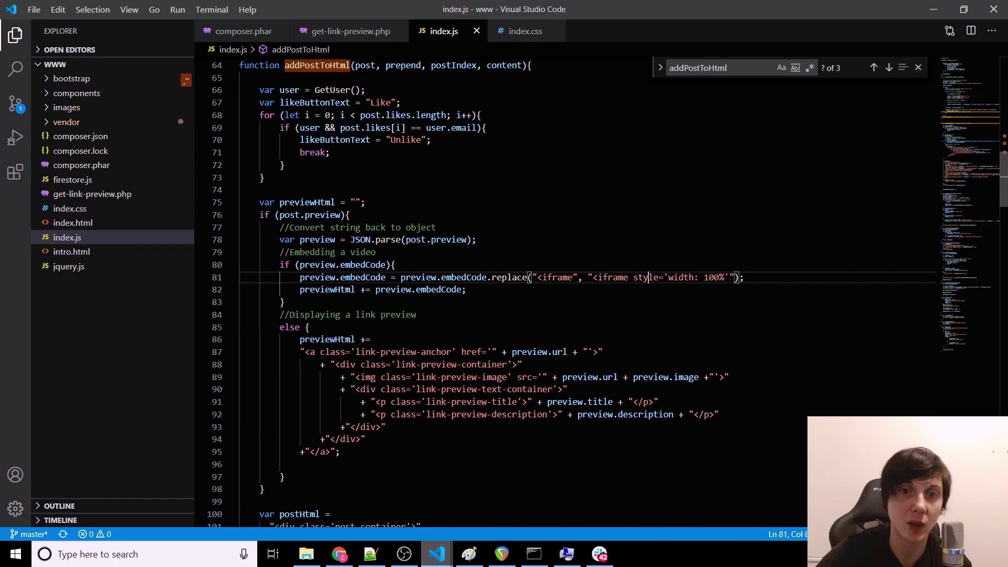
Walk through the link-preview markup: anchor, container class, image, text div, title and description.
{"action": "left_click_drag", "start_coordinate": [300, 339], "coordinate": [340, 452]}
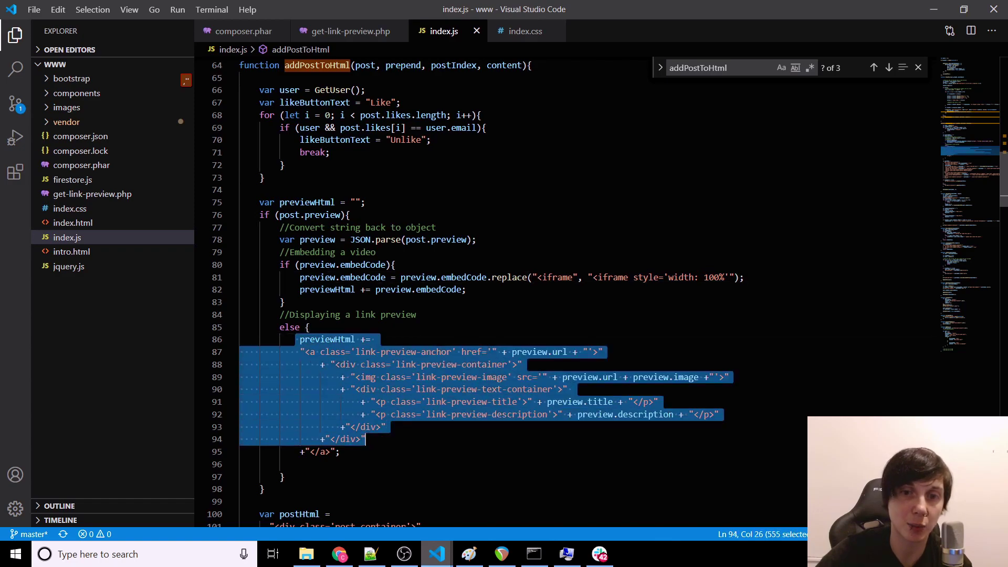
{"action": "left_click", "coordinate": [341, 452]}
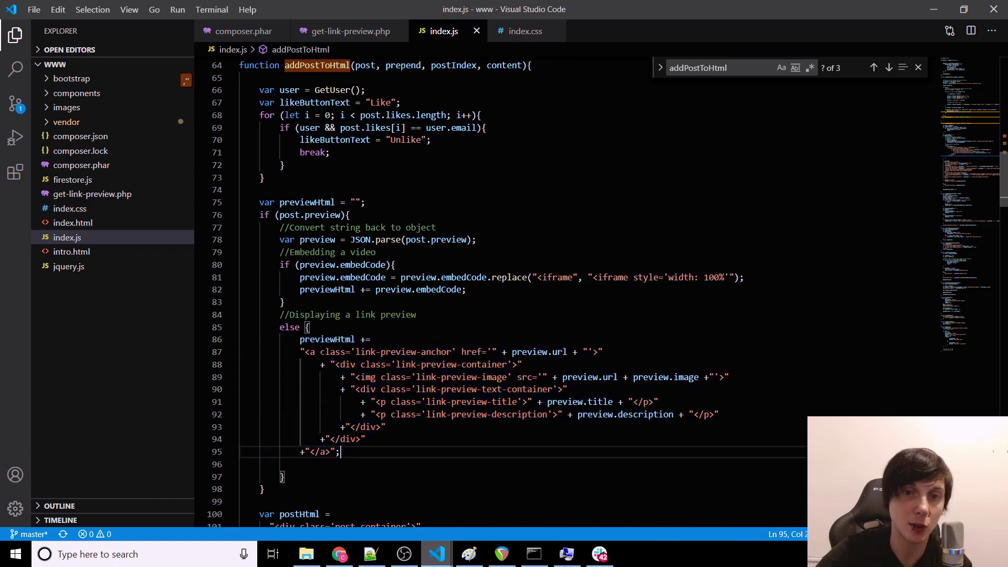
{"action": "triple_click", "coordinate": [319, 351]}
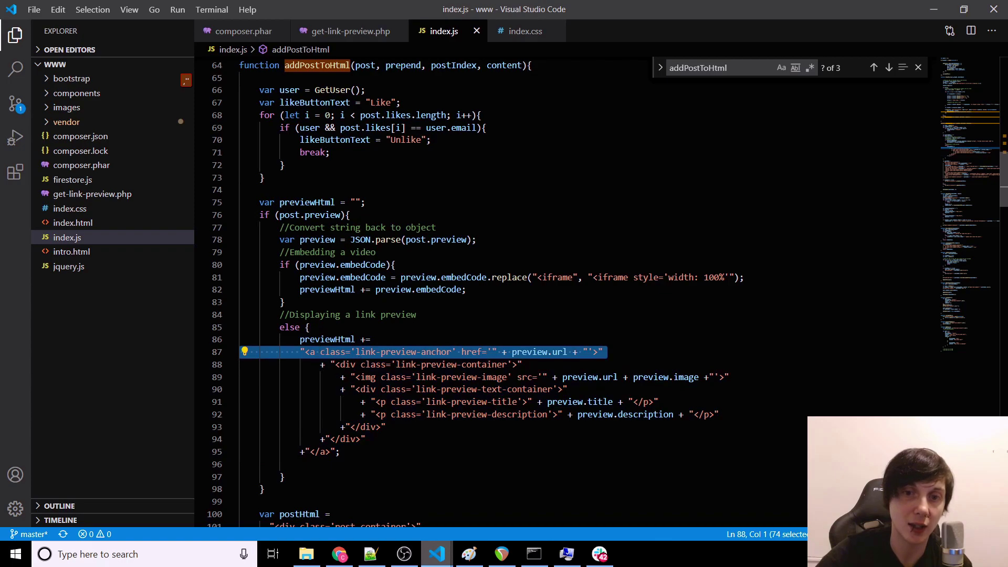
{"action": "double_click", "coordinate": [360, 365]}
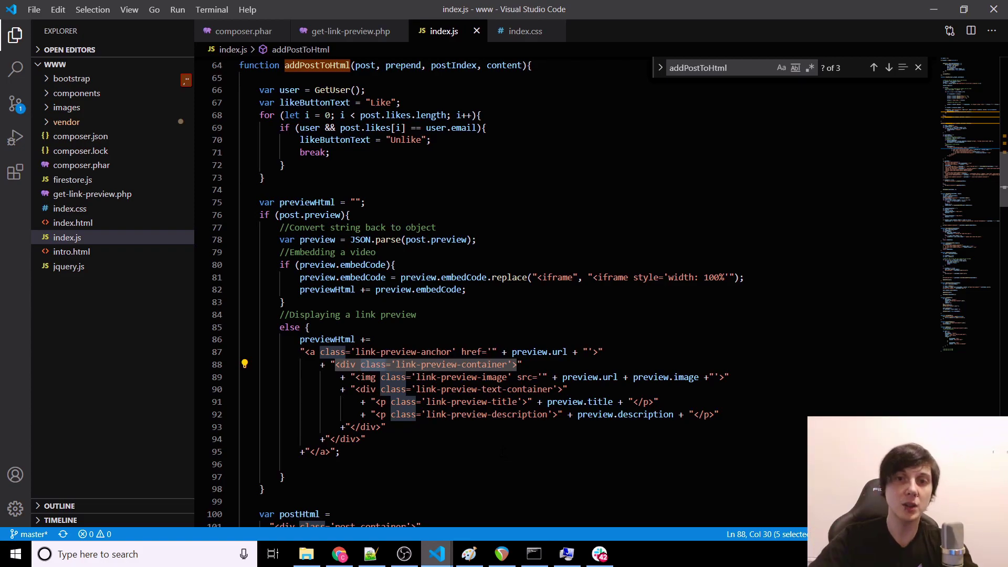
{"action": "left_click", "coordinate": [363, 377]}
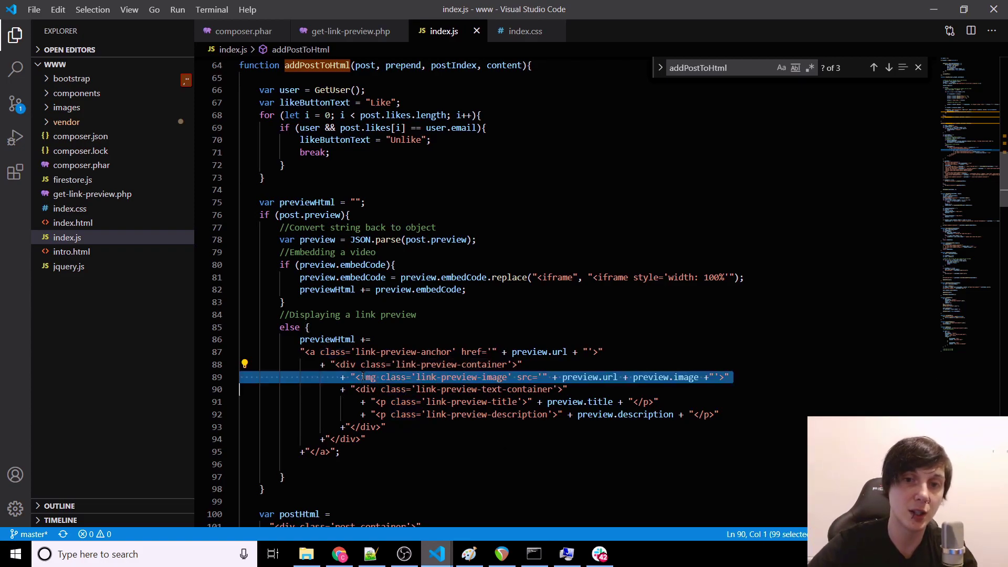
{"action": "double_click", "coordinate": [367, 389]}
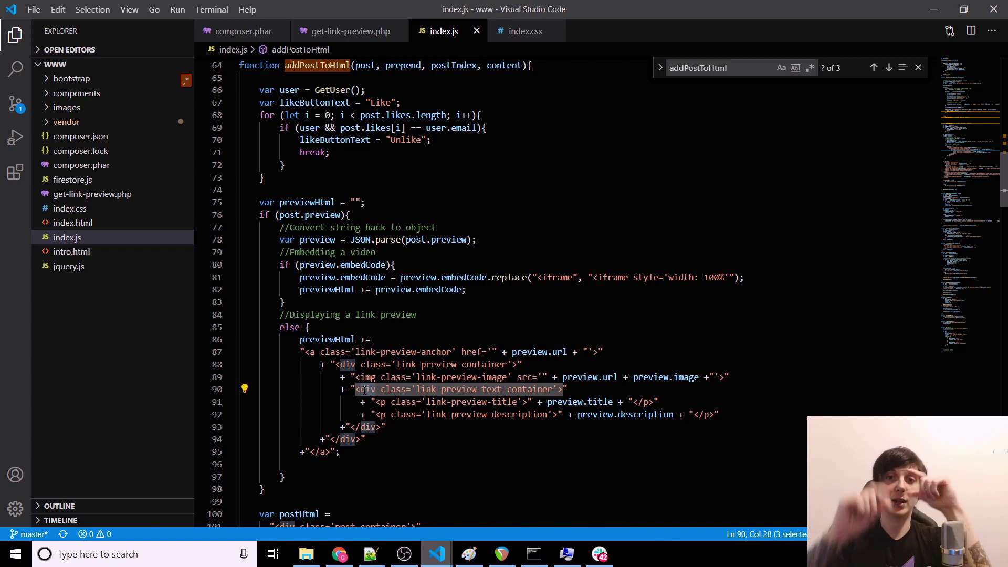
{"action": "left_click", "coordinate": [392, 401]}
{"action": "double_click", "coordinate": [392, 402]}
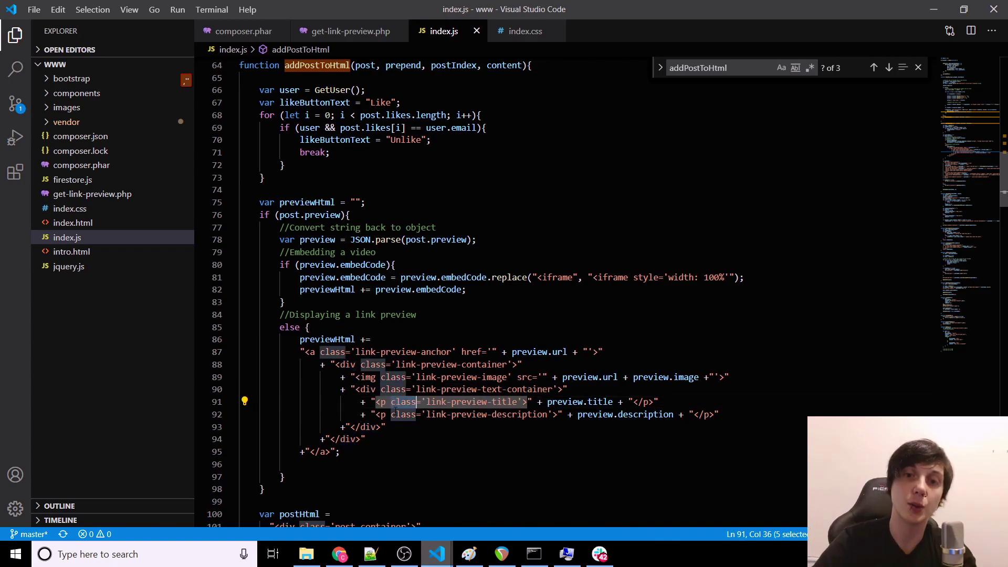
{"action": "triple_click", "coordinate": [392, 415]}
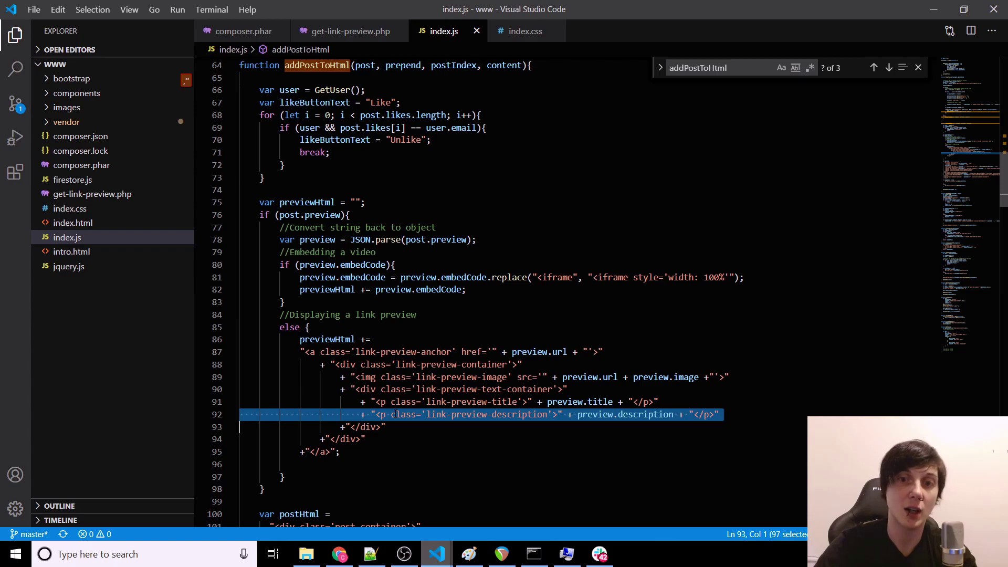
{"action": "left_click", "coordinate": [340, 553]}
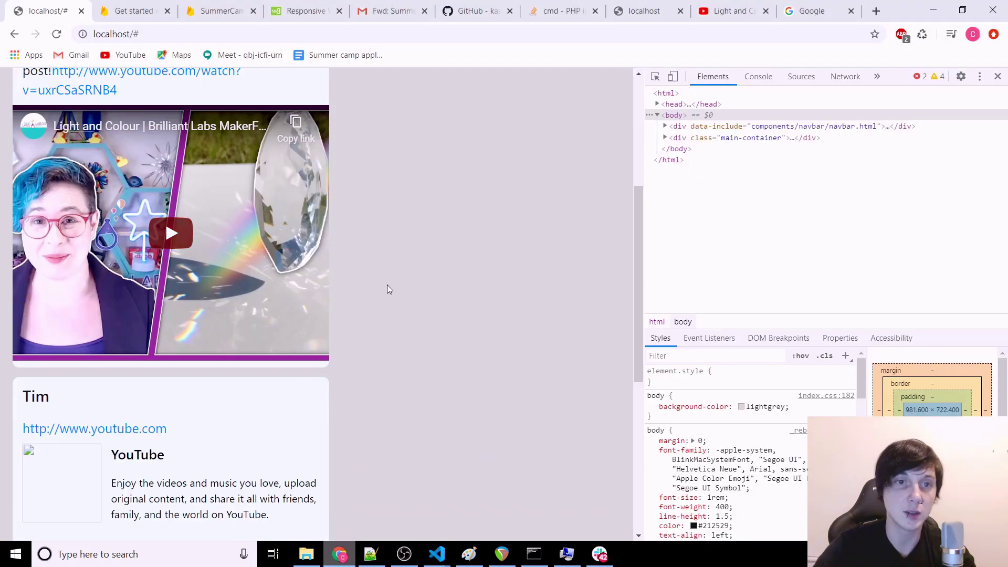
{"action": "scroll", "coordinate": [428, 337], "scroll_direction": "up", "scroll_amount": 5}
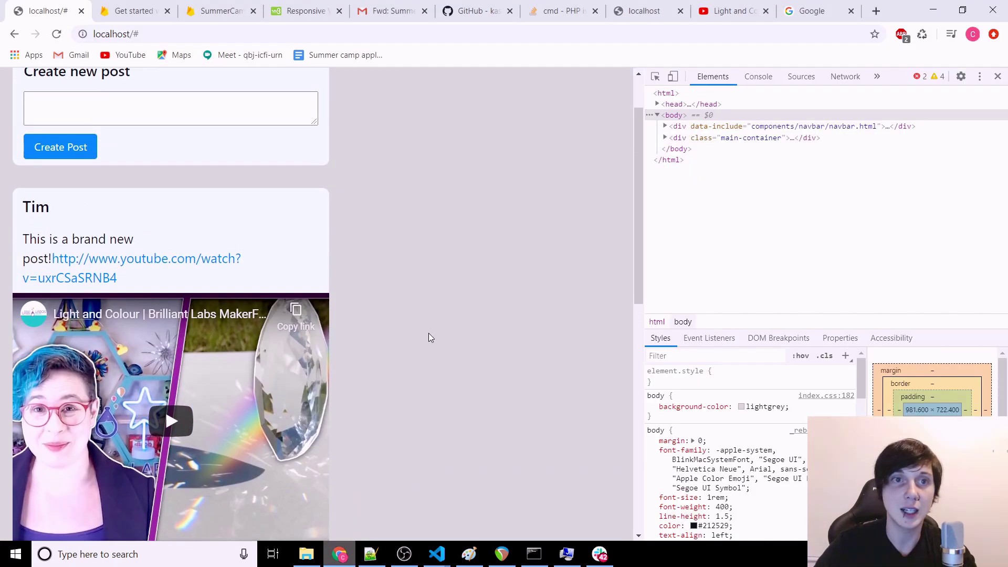
{"action": "scroll", "coordinate": [429, 338], "scroll_direction": "up", "scroll_amount": 2}
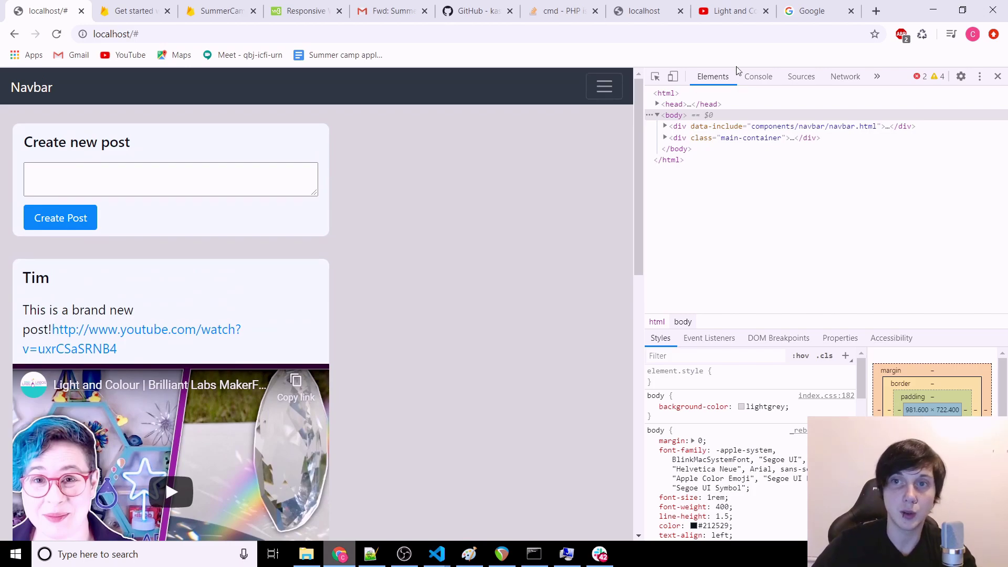
{"action": "left_click", "coordinate": [673, 76]}
{"action": "scroll", "coordinate": [376, 268], "scroll_direction": "down", "scroll_amount": 5}
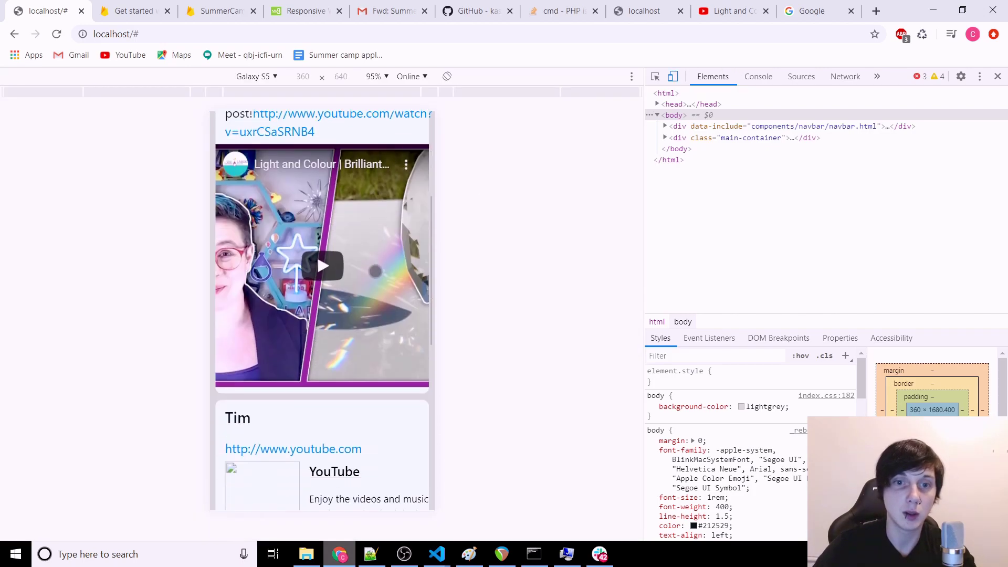
{"action": "scroll", "coordinate": [377, 270], "scroll_direction": "down", "scroll_amount": 3}
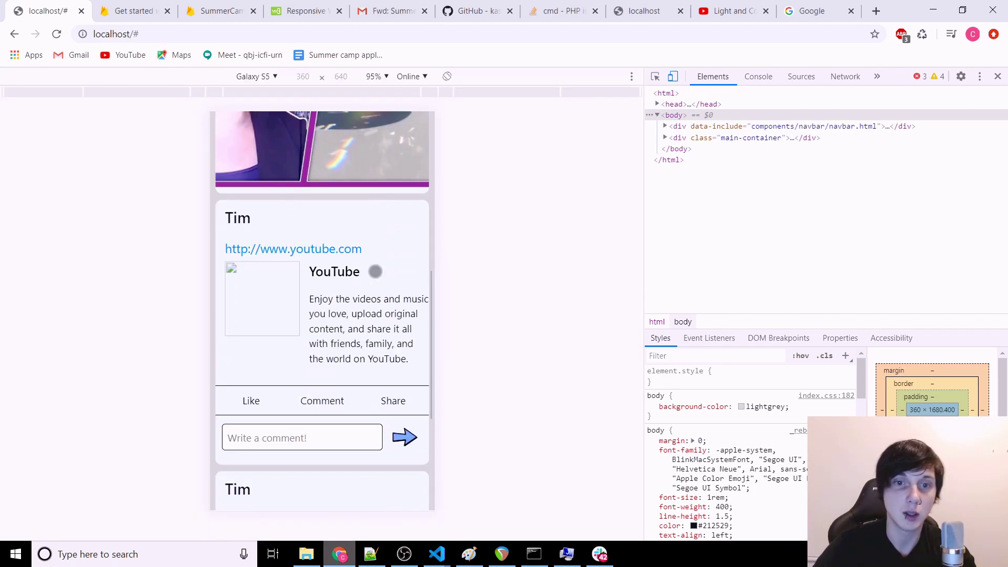
{"action": "right_click", "coordinate": [275, 300]}
Add flex-direction: column to .link-preview-container so the preview image stacks above the text.
{"action": "left_click", "coordinate": [313, 480]}
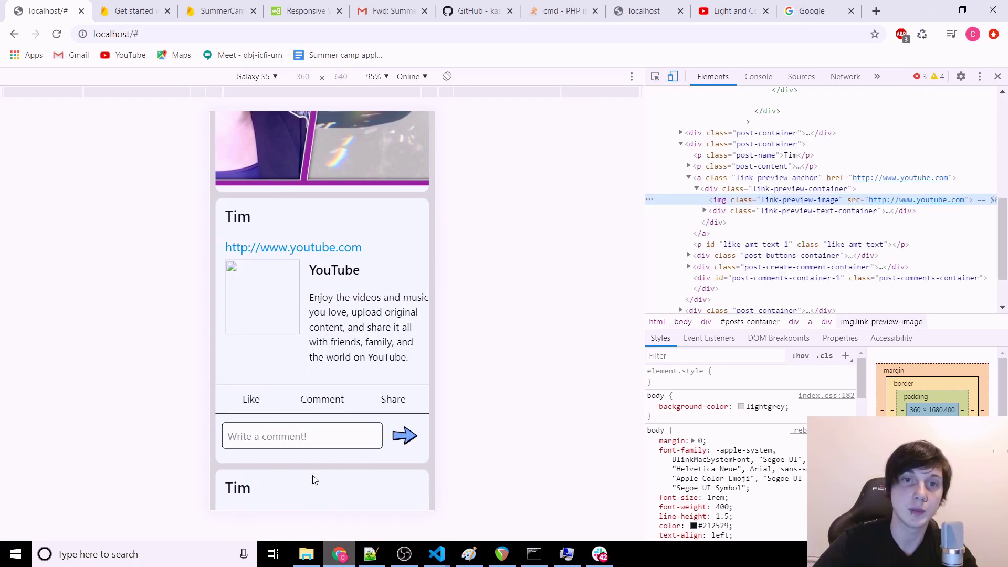
{"action": "left_click", "coordinate": [732, 190]}
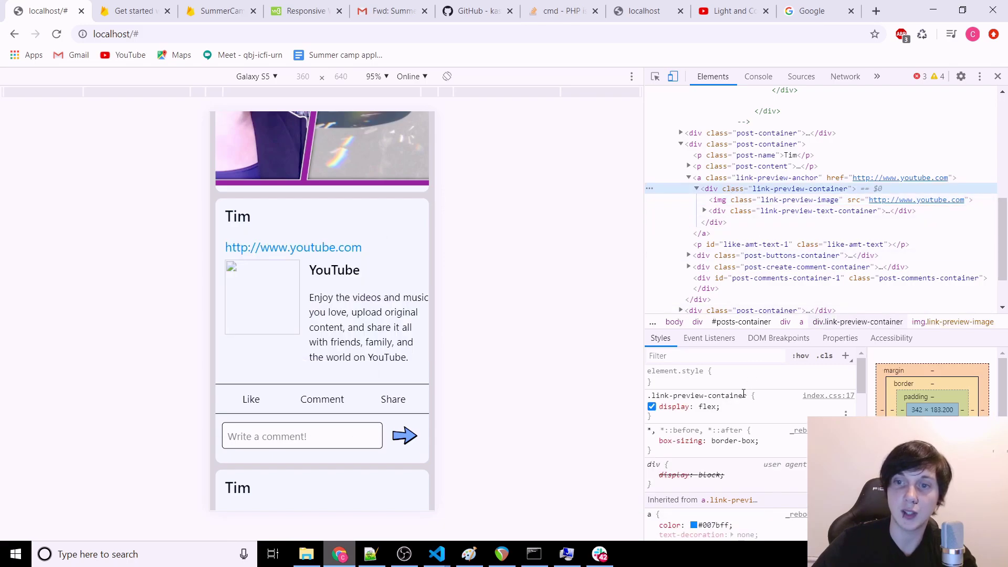
{"action": "left_click", "coordinate": [731, 409]}
{"action": "type", "text": "flex"}
{"action": "key", "text": "Tab"}
{"action": "key", "text": "shift+Tab"}
{"action": "type", "text": "-direction"}
{"action": "key", "text": "Tab"}
{"action": "type", "text": "c"}
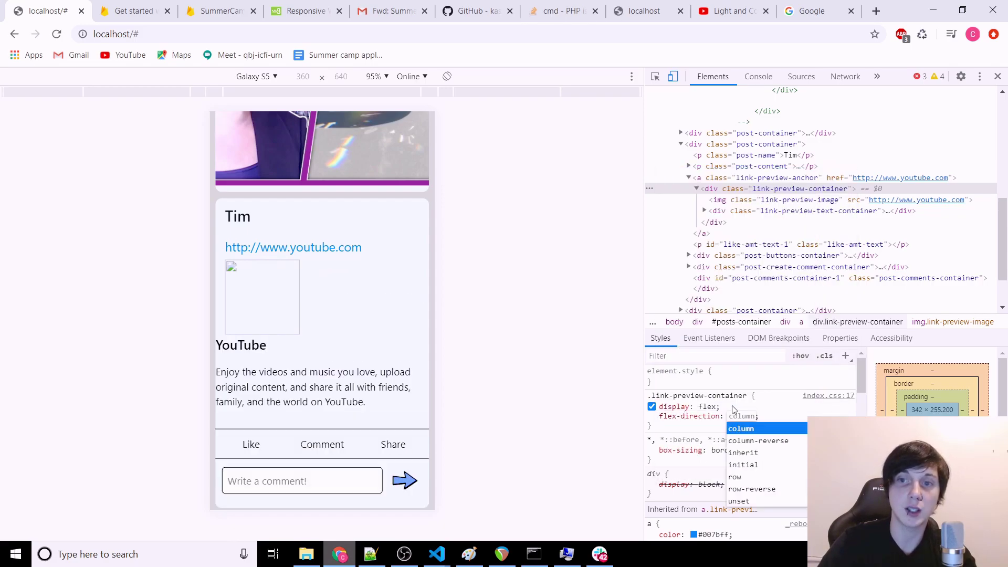
{"action": "key", "text": "Tab"}
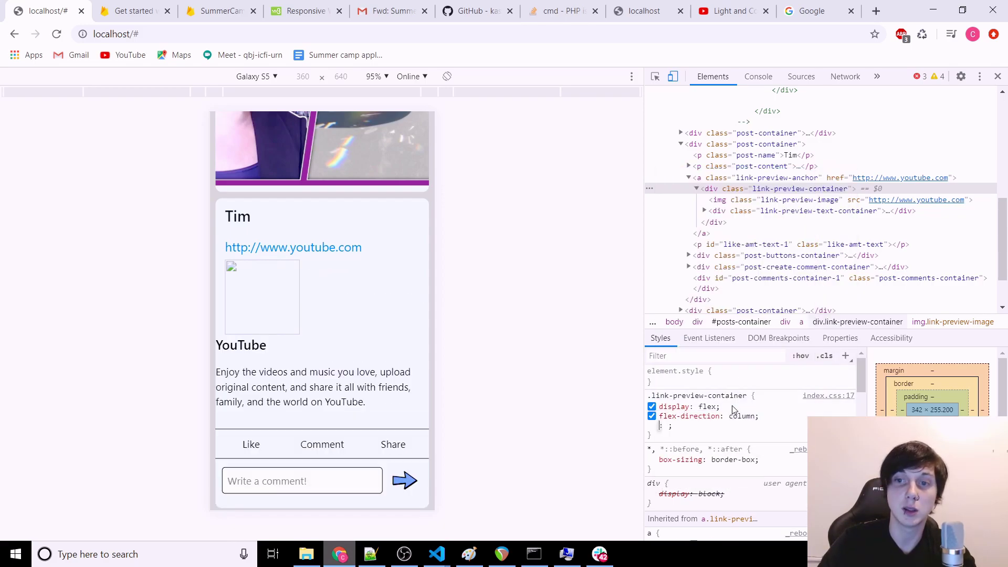
Set the .link-preview-image width to 90% and disable its left and right margins.
{"action": "left_click", "coordinate": [788, 199]}
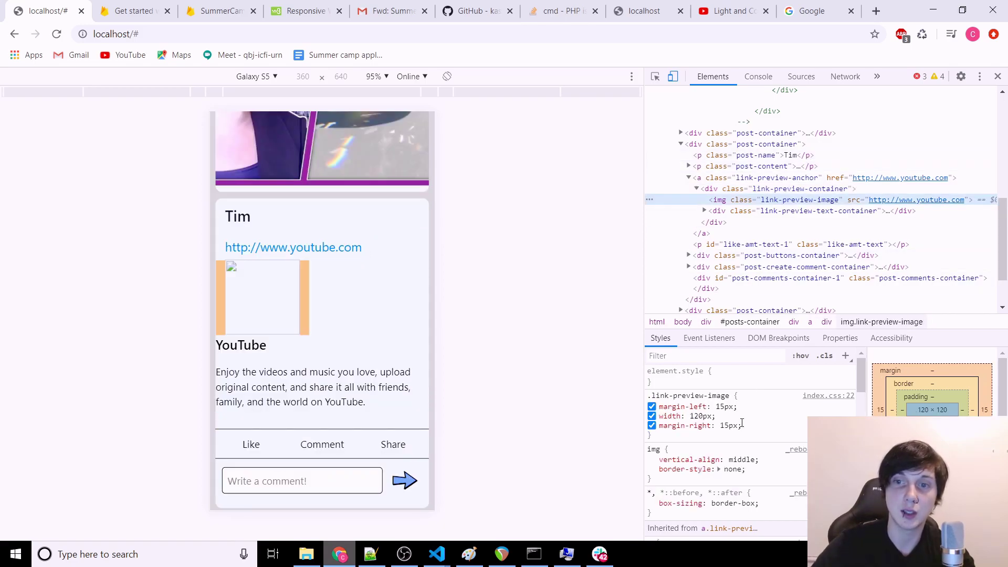
{"action": "double_click", "coordinate": [698, 416]}
{"action": "type", "text": "100"}
{"action": "type", "text": "%"}
{"action": "key", "text": "Up"}
{"action": "key", "text": "Up"}
{"action": "key", "text": "Down"}
{"action": "key", "text": "Down"}
{"action": "key", "text": "Down"}
{"action": "key", "text": "Down"}
{"action": "key", "text": "Down"}
{"action": "key", "text": "Down"}
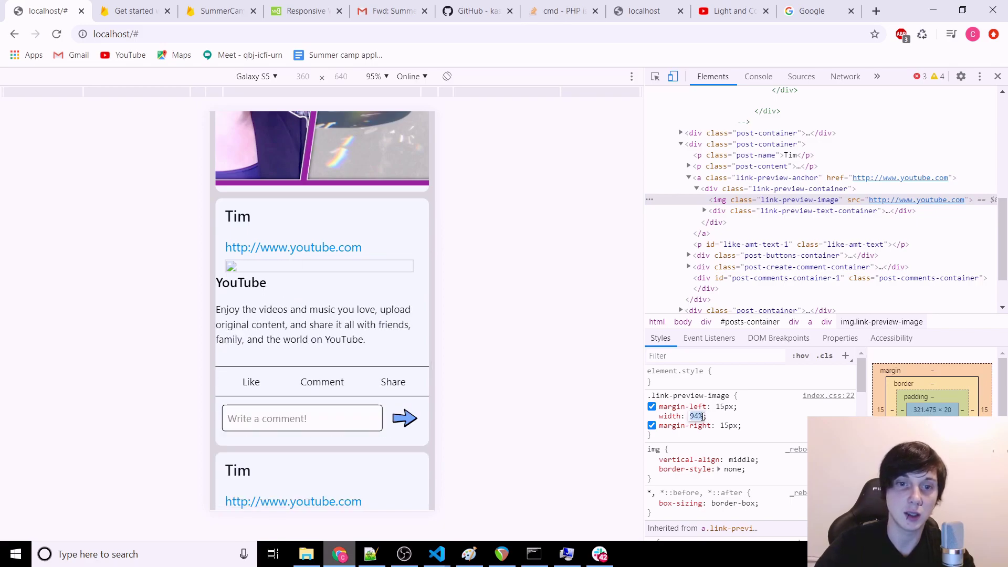
{"action": "key", "text": "Return"}
{"action": "right_click", "coordinate": [277, 332]}
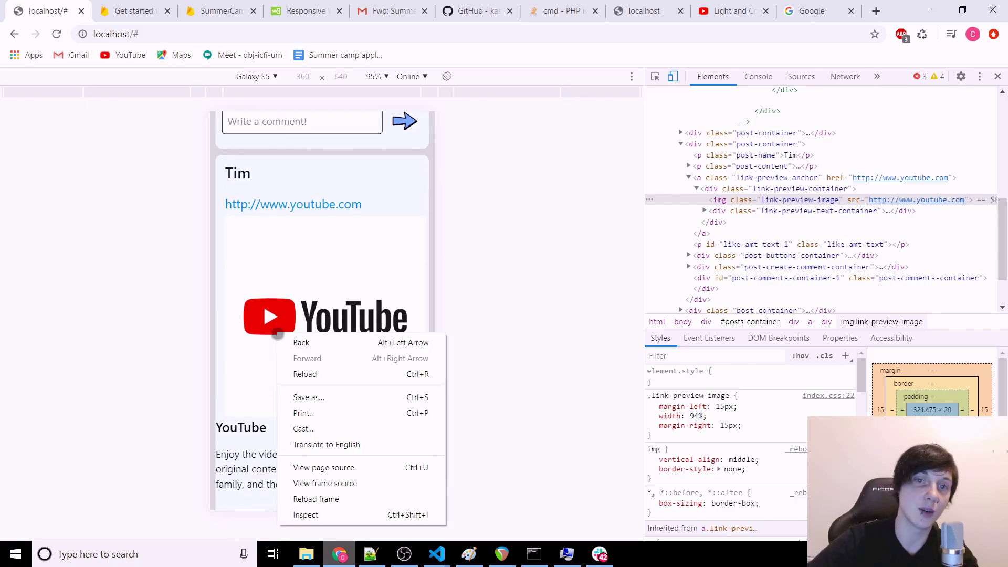
{"action": "left_click", "coordinate": [326, 514]}
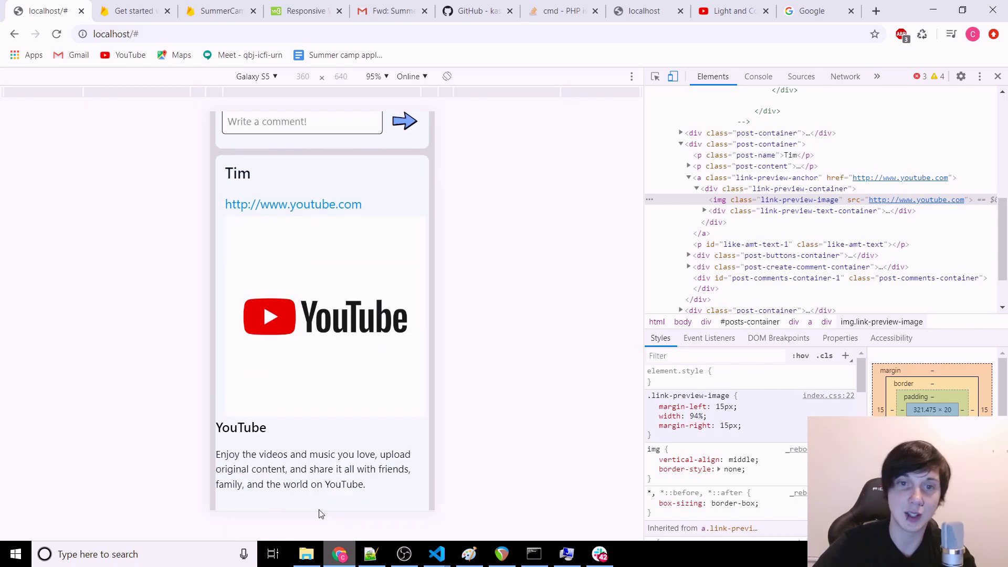
{"action": "left_click", "coordinate": [696, 415]}
{"action": "key", "text": "Down"}
{"action": "key", "text": "Down"}
{"action": "key", "text": "Down"}
{"action": "key", "text": "Down"}
{"action": "key", "text": "Down"}
{"action": "key", "text": "Up"}
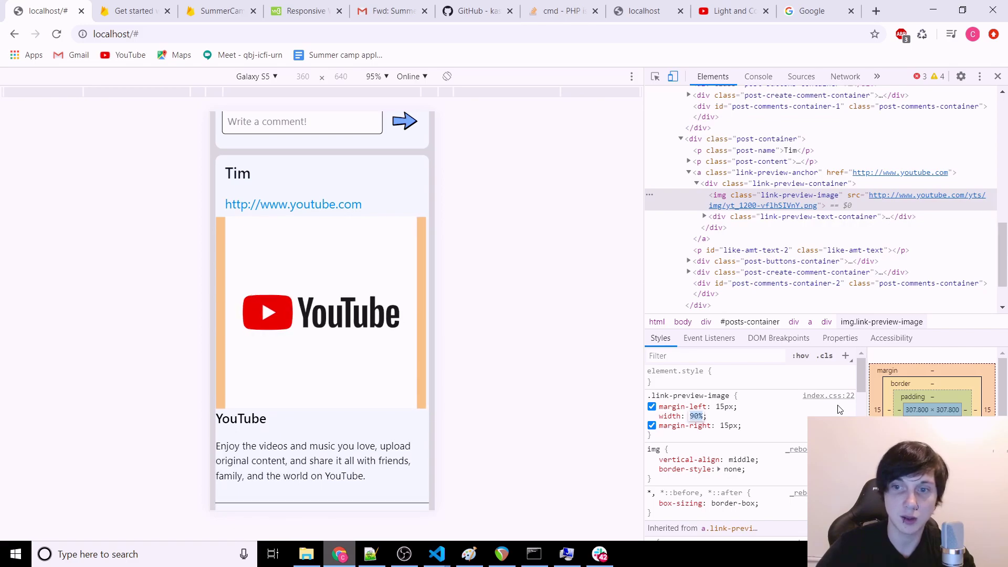
{"action": "left_click", "coordinate": [651, 425]}
{"action": "left_click", "coordinate": [652, 406]}
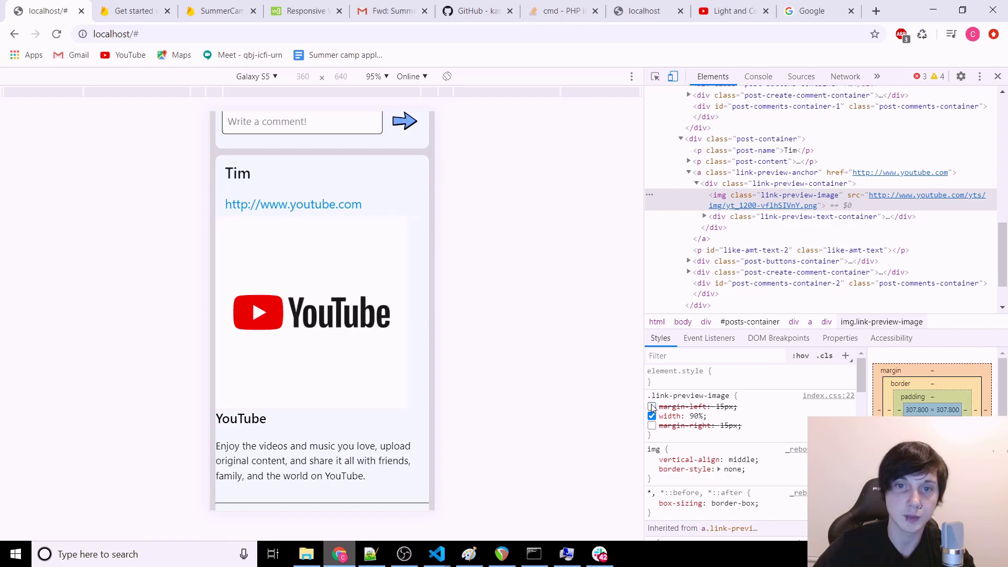
Add align-items: center to .link-preview-container.
{"action": "left_click", "coordinate": [719, 187]}
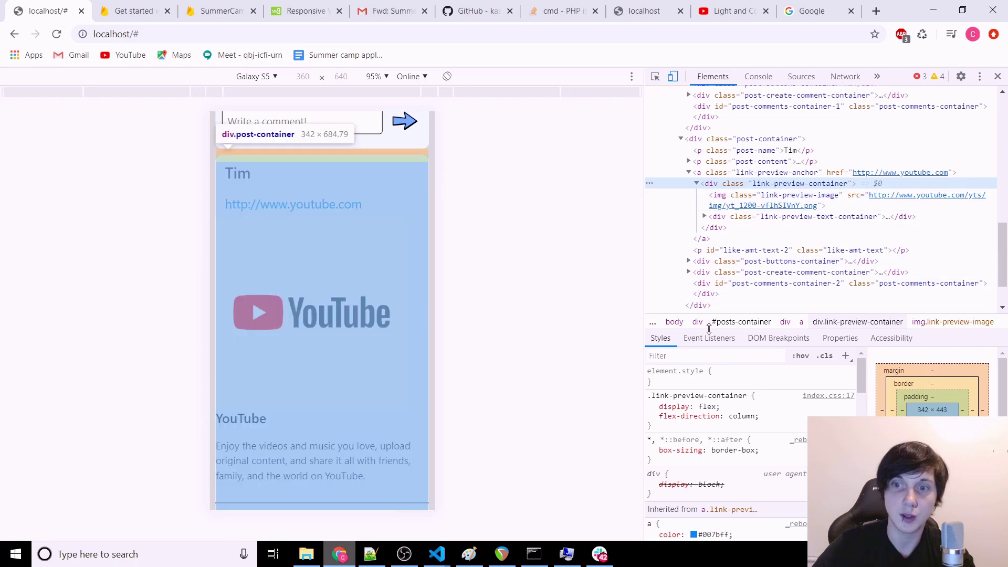
{"action": "left_click", "coordinate": [778, 419]}
{"action": "type", "text": "align-items"}
{"action": "key", "text": "Tab"}
{"action": "type", "text": "c"}
{"action": "key", "text": "Return"}
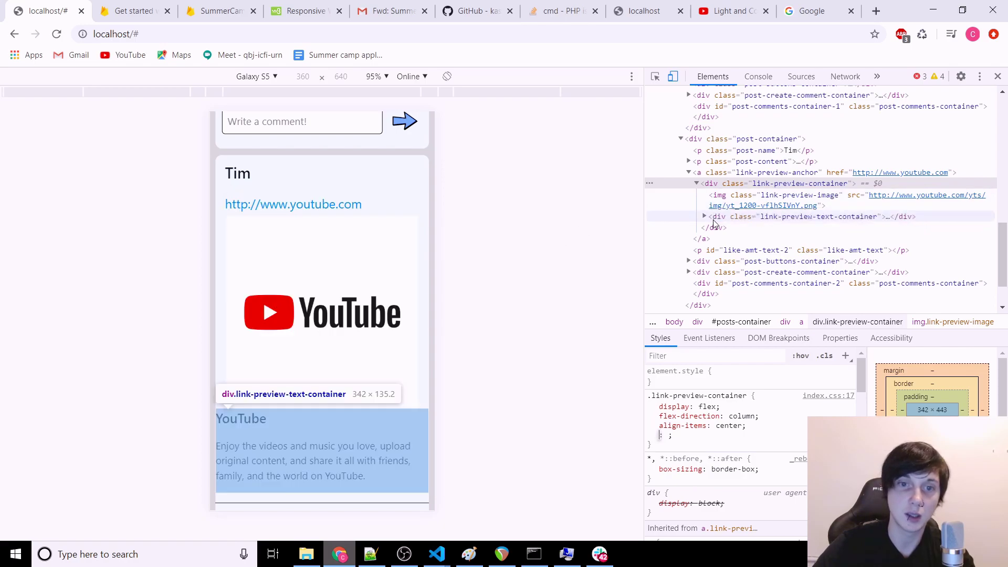
Give the preview text container inline display: flex, flex-direction: column and align-items: center.
{"action": "left_click", "coordinate": [792, 217]}
{"action": "left_click", "coordinate": [748, 377]}
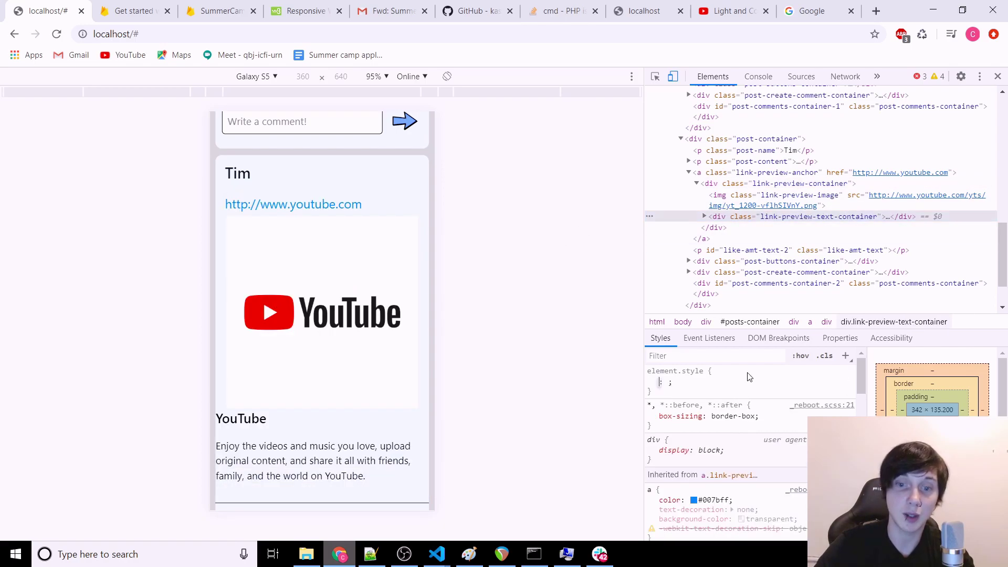
{"action": "type", "text": "display: flex"}
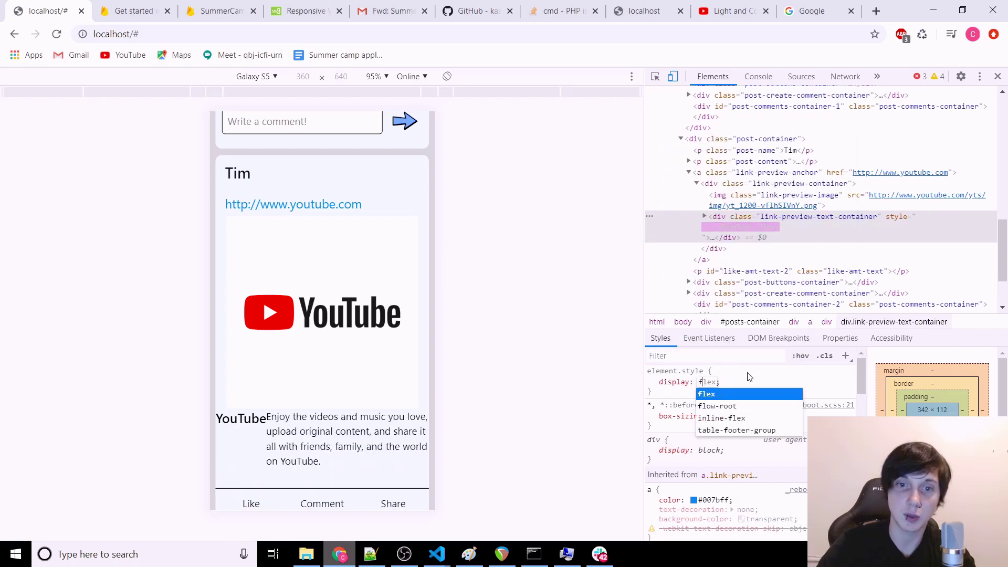
{"action": "key", "text": "Return"}
{"action": "type", "text": "flex-d"}
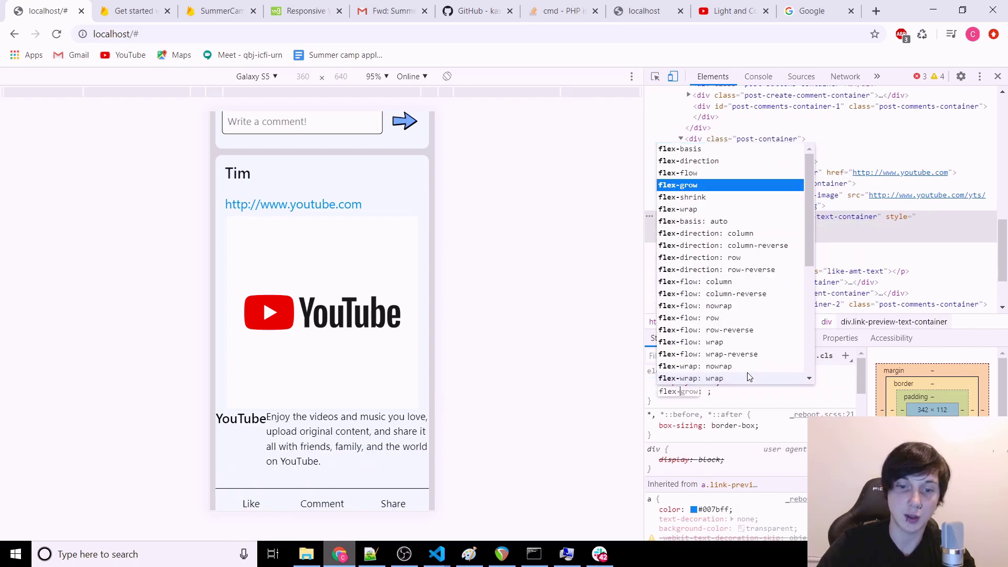
{"action": "key", "text": "Tab"}
{"action": "type", "text": "column"}
{"action": "key", "text": "Return"}
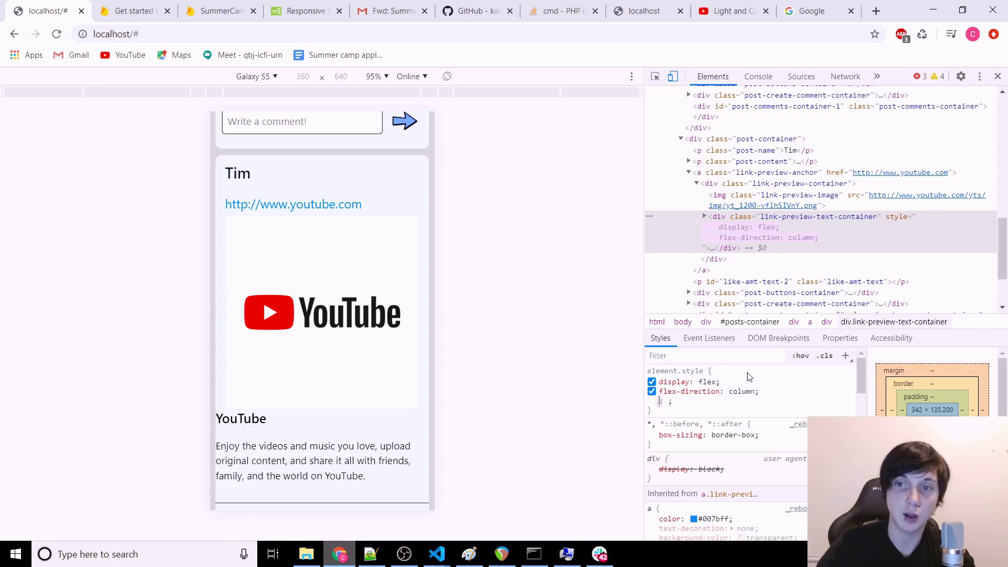
{"action": "type", "text": "ali"}
{"action": "key", "text": "Tab"}
{"action": "type", "text": "c"}
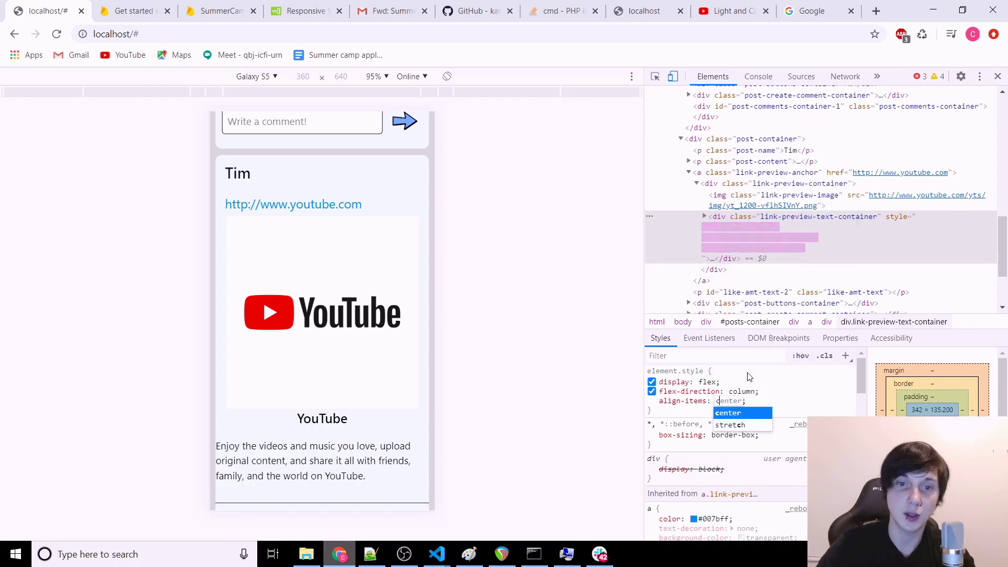
{"action": "key", "text": "Return"}
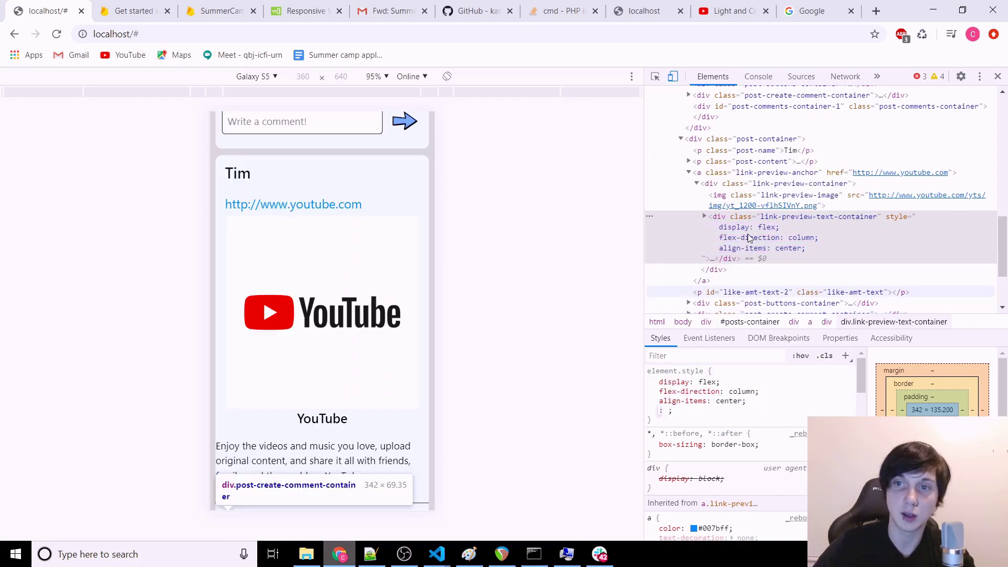
Add an inline text-align: center to the preview description paragraph.
{"action": "left_click", "coordinate": [703, 216]}
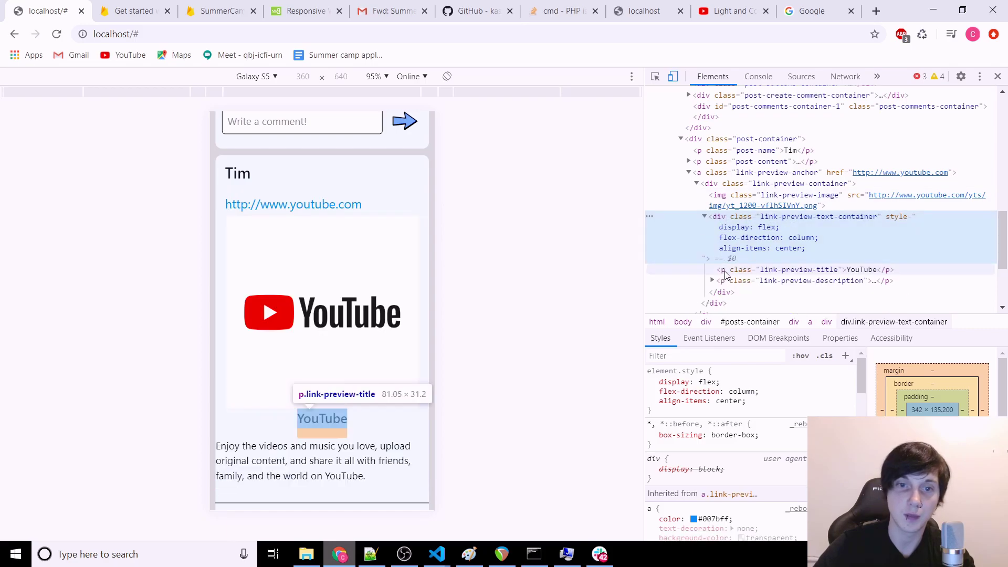
{"action": "left_click", "coordinate": [754, 281]}
{"action": "left_click", "coordinate": [729, 386]}
{"action": "type", "text": "text-align"}
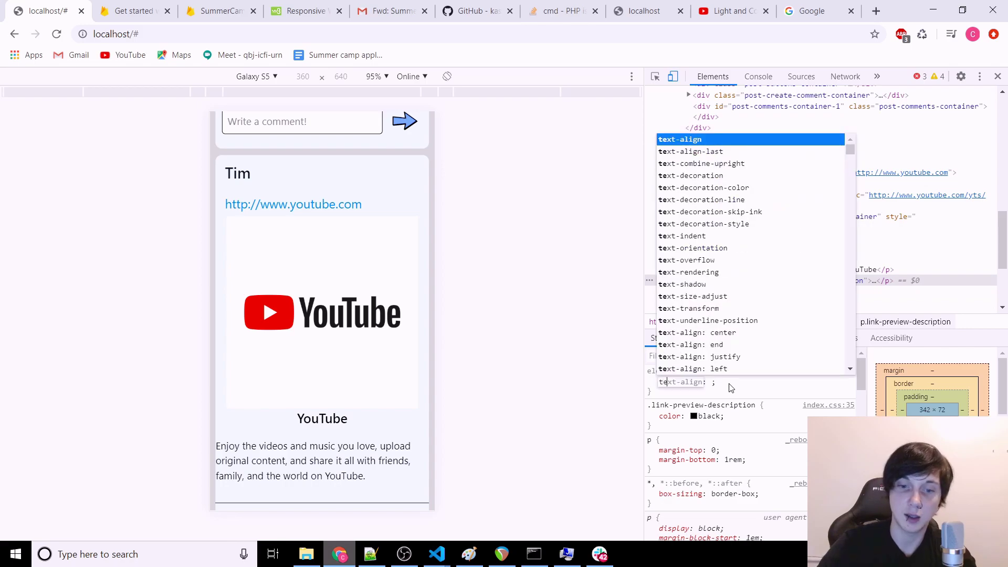
{"action": "key", "text": "Tab"}
{"action": "type", "text": "center"}
{"action": "key", "text": "Return"}
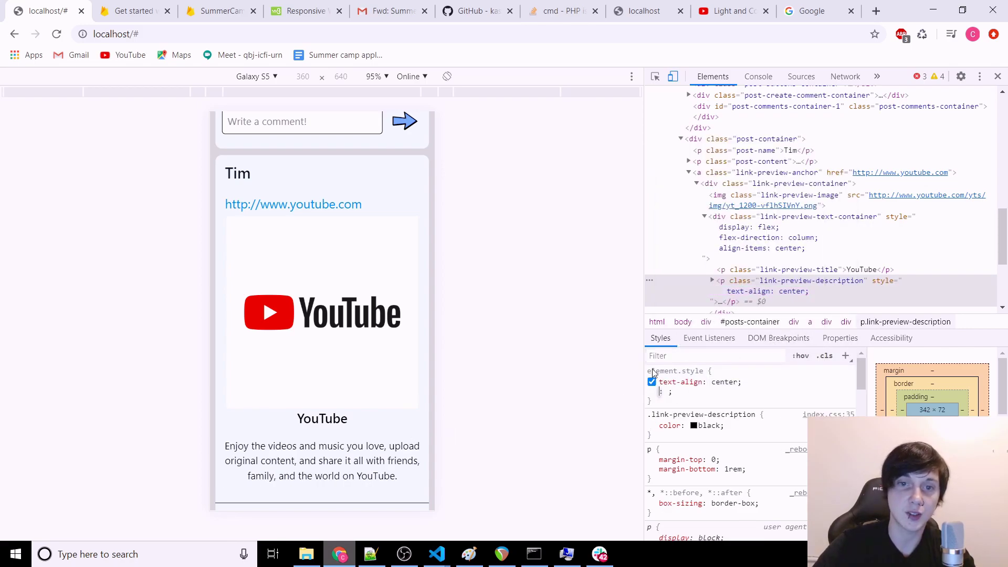
{"action": "scroll", "coordinate": [321, 315], "scroll_direction": "up", "scroll_amount": 3}
{"action": "scroll", "coordinate": [321, 315], "scroll_direction": "up", "scroll_amount": 3}
{"action": "scroll", "coordinate": [321, 315], "scroll_direction": "up", "scroll_amount": 3}
{"action": "scroll", "coordinate": [321, 316], "scroll_direction": "up", "scroll_amount": 3}
{"action": "scroll", "coordinate": [321, 315], "scroll_direction": "up", "scroll_amount": 3}
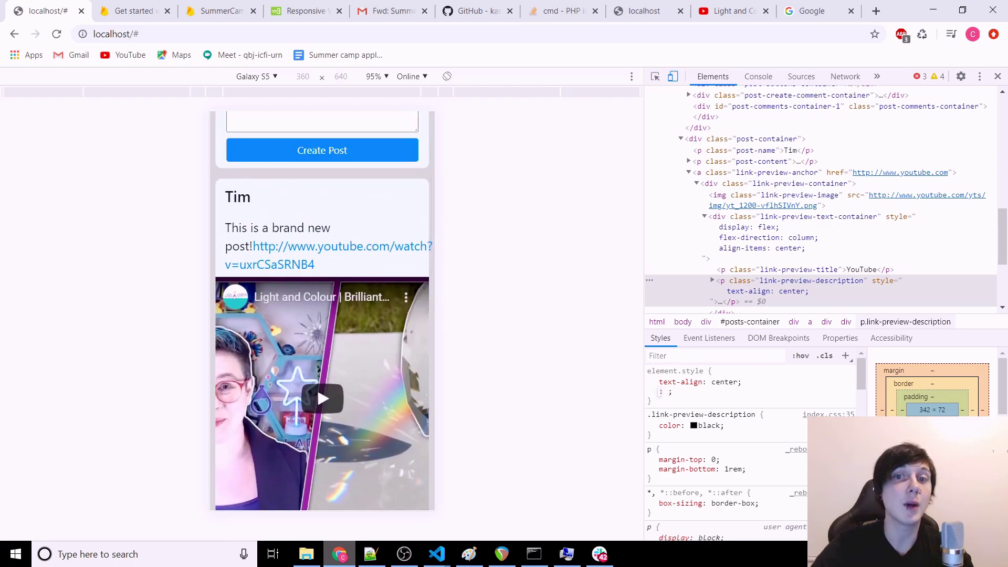
{"action": "scroll", "coordinate": [321, 316], "scroll_direction": "down", "scroll_amount": 10}
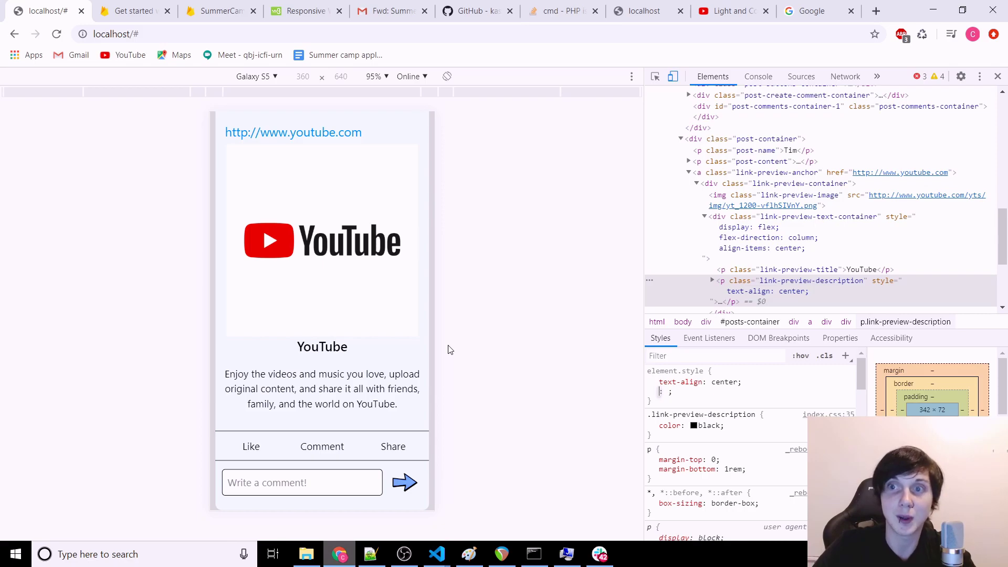
Reselect the preview text container, then reload the localhost feed page.
{"action": "left_click", "coordinate": [771, 252]}
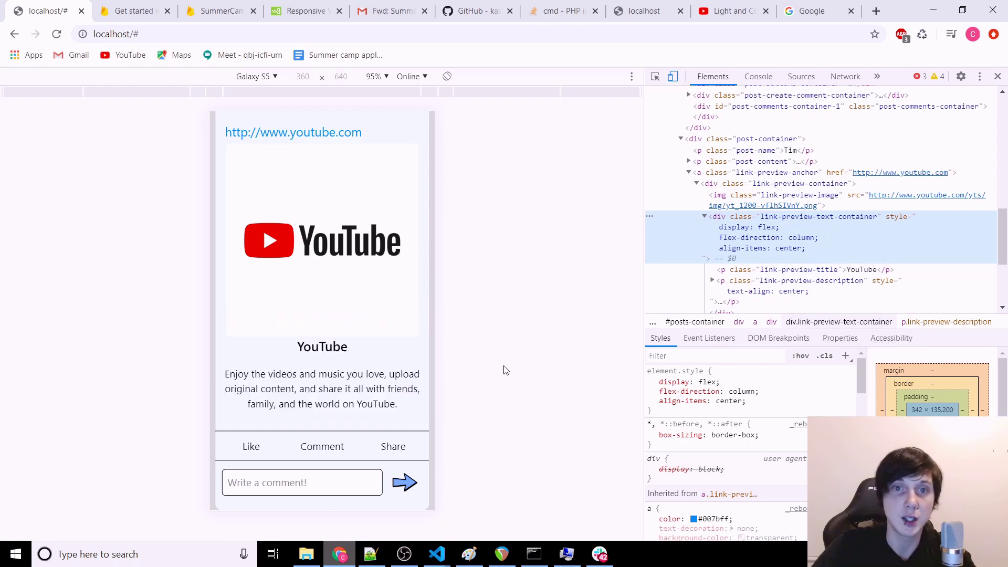
{"action": "left_click", "coordinate": [57, 34]}
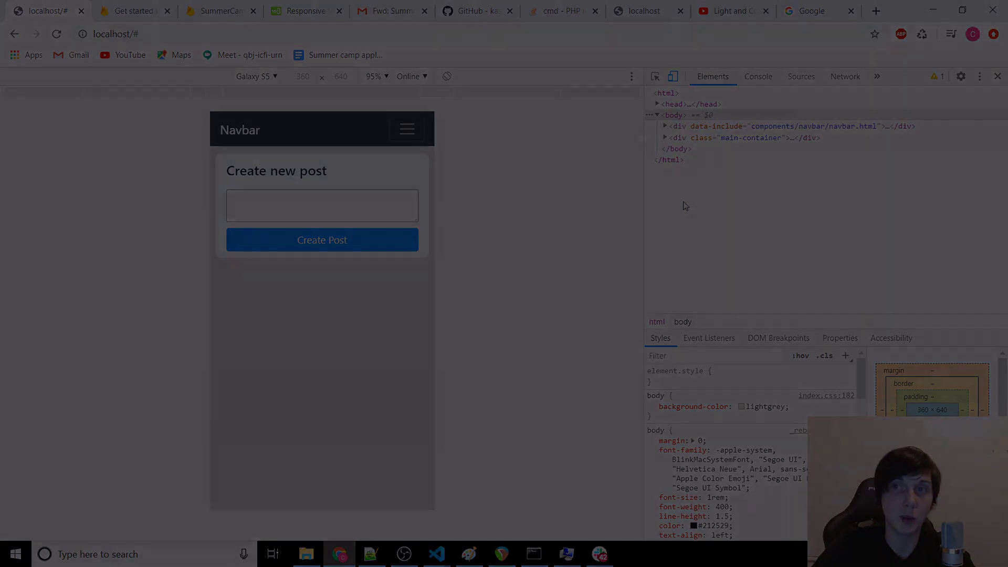